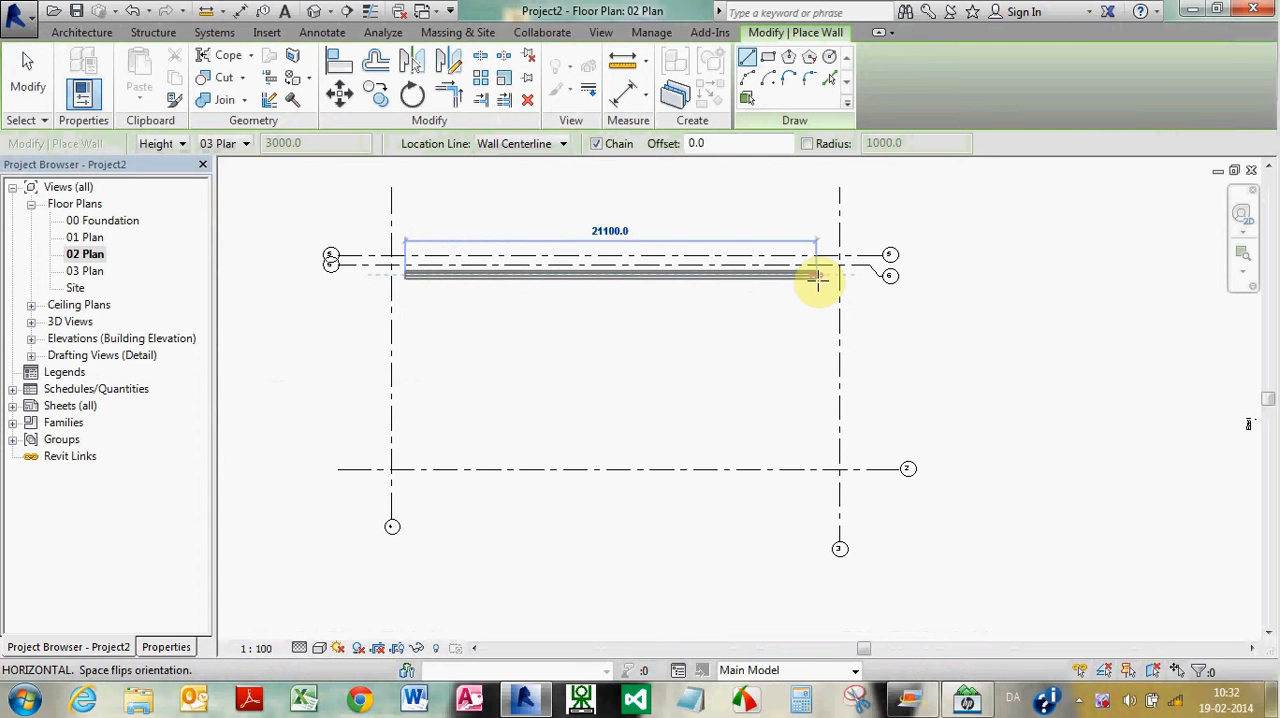
# Draw the exterior walls on around a closed rectangle about 21700 mm long inside the grids, ending at the upper-left starting corner
pyautogui.click(403, 462)
pyautogui.click(826, 462)
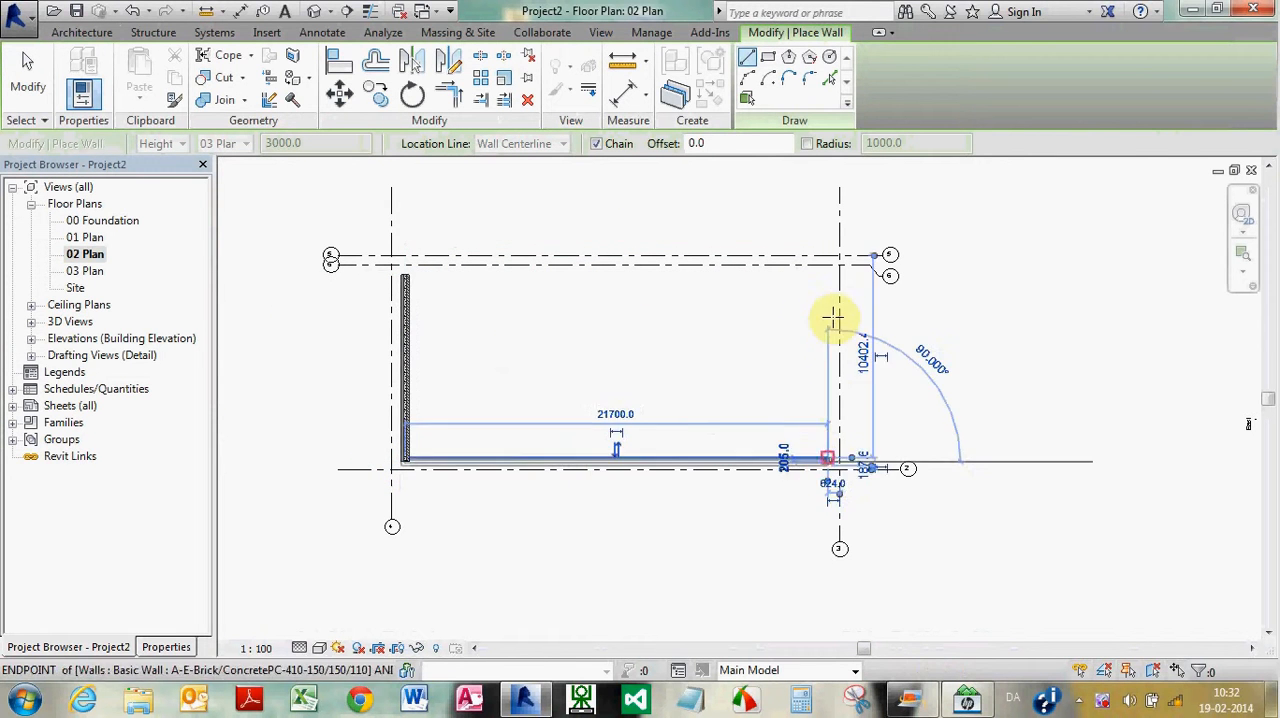
pyautogui.click(831, 280)
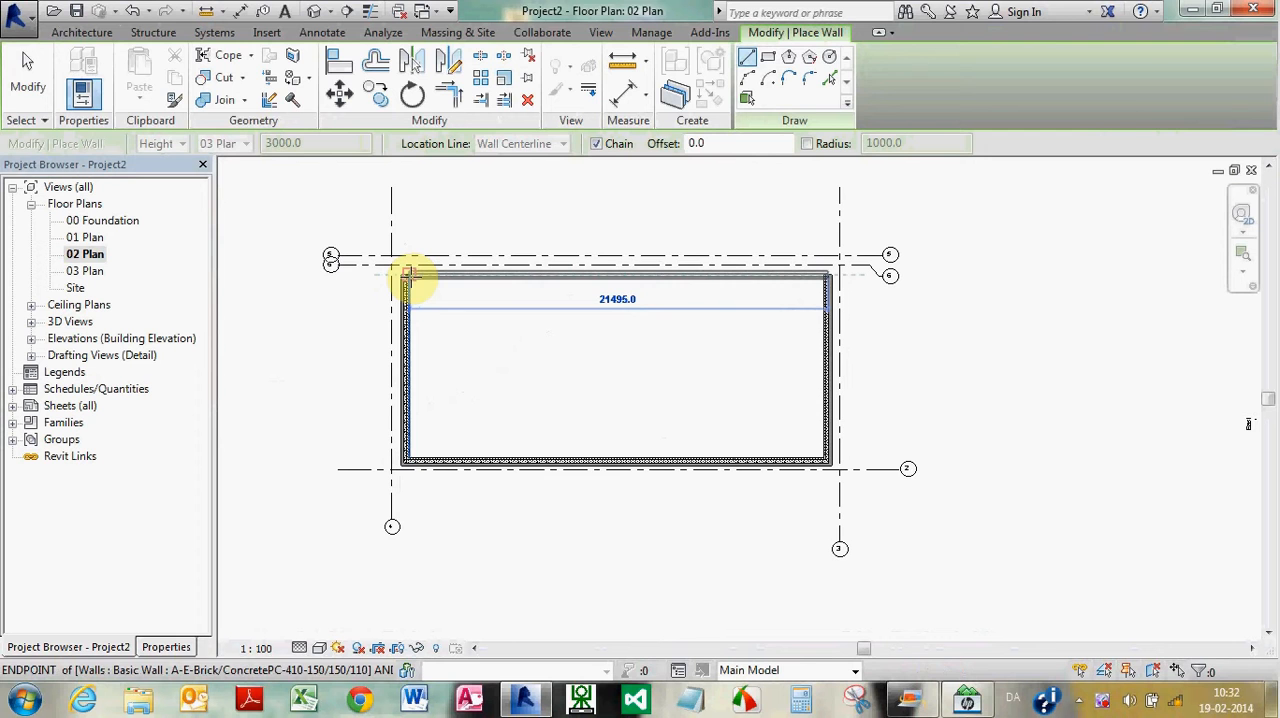
pyautogui.click(409, 272)
pyautogui.press('Escape')
pyautogui.press('Escape')
# Flip the orientation of all four exterior walls so their brick face points outward
pyautogui.scroll(4, 420, 284)
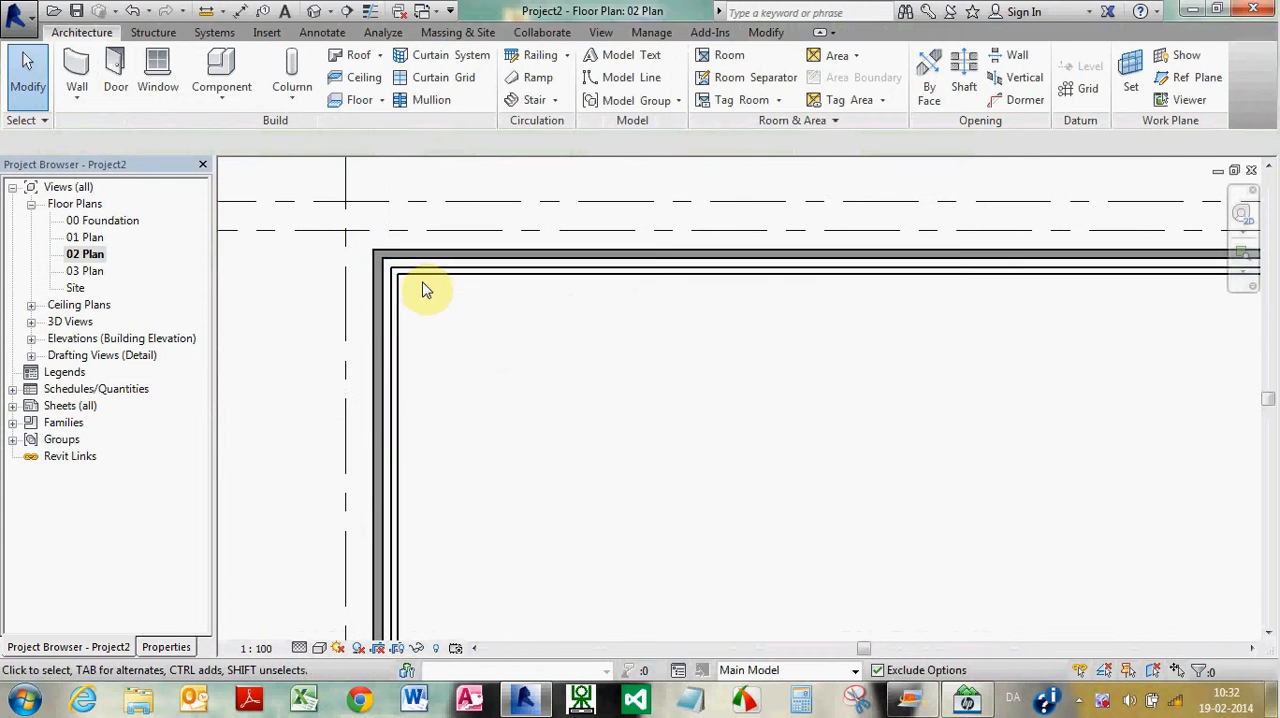
pyautogui.click(433, 278)
pyautogui.scroll(-3, 800, 320)
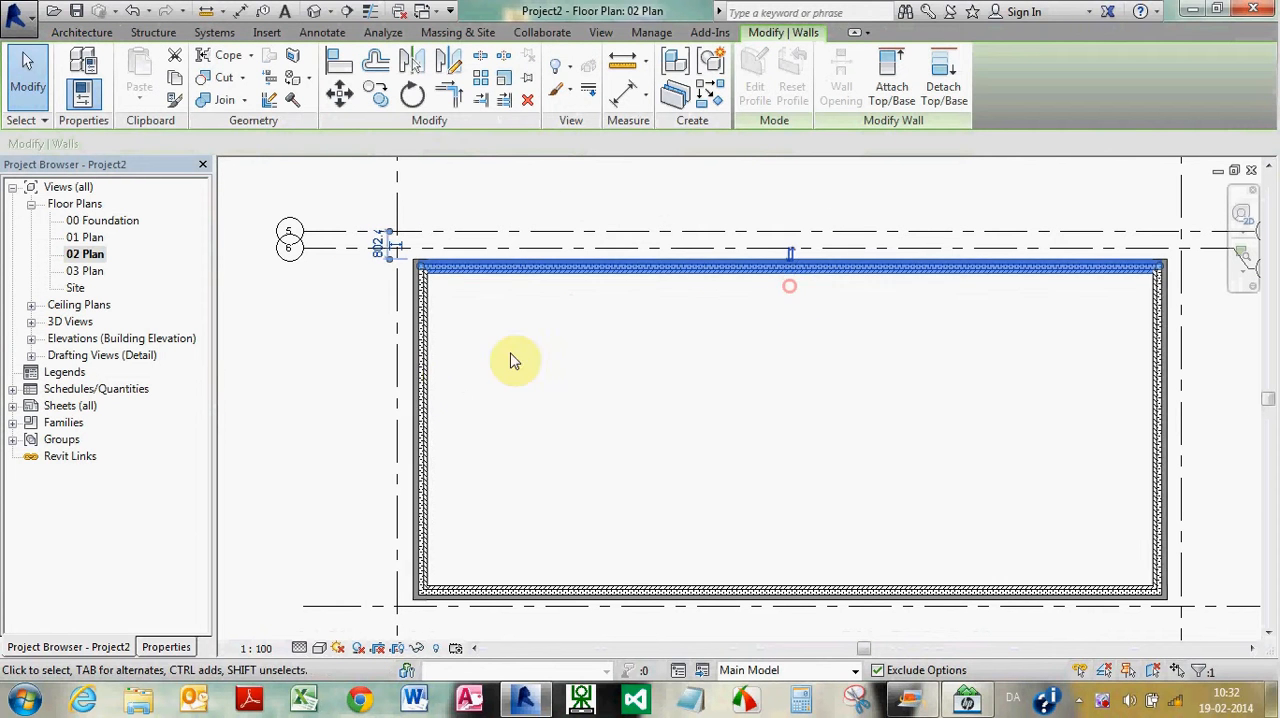
pyautogui.click(418, 410)
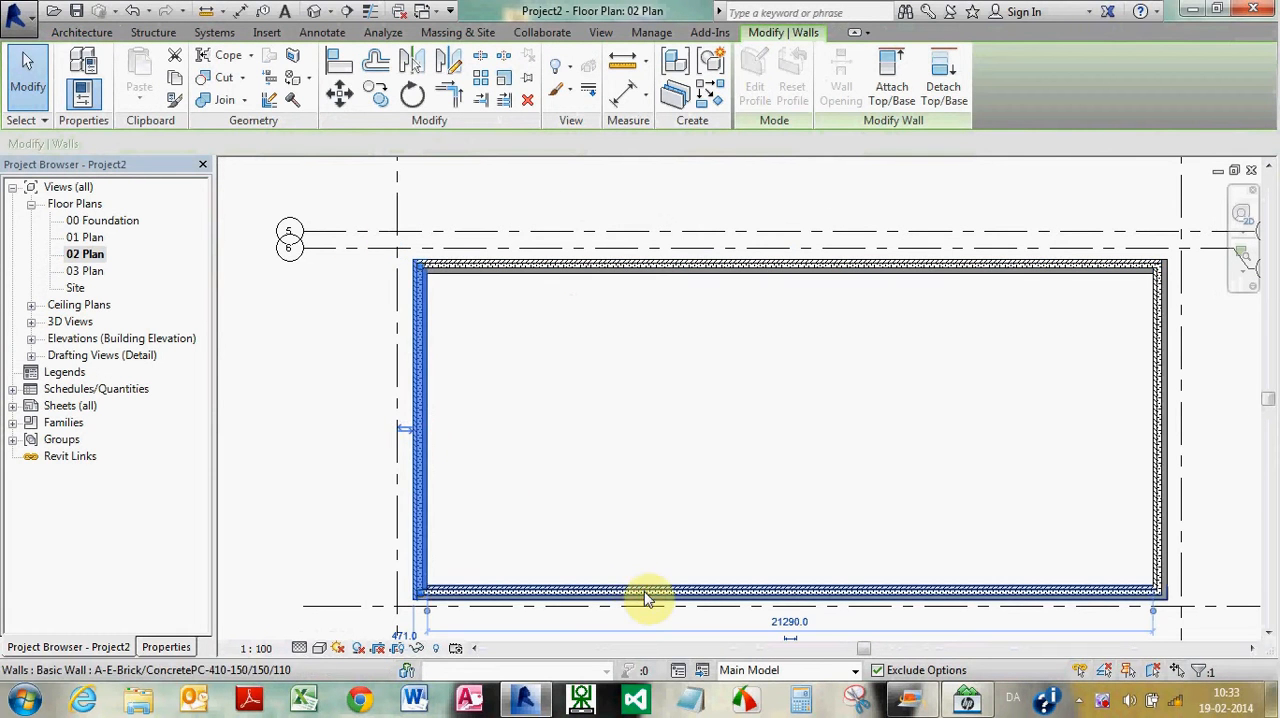
pyautogui.click(798, 594)
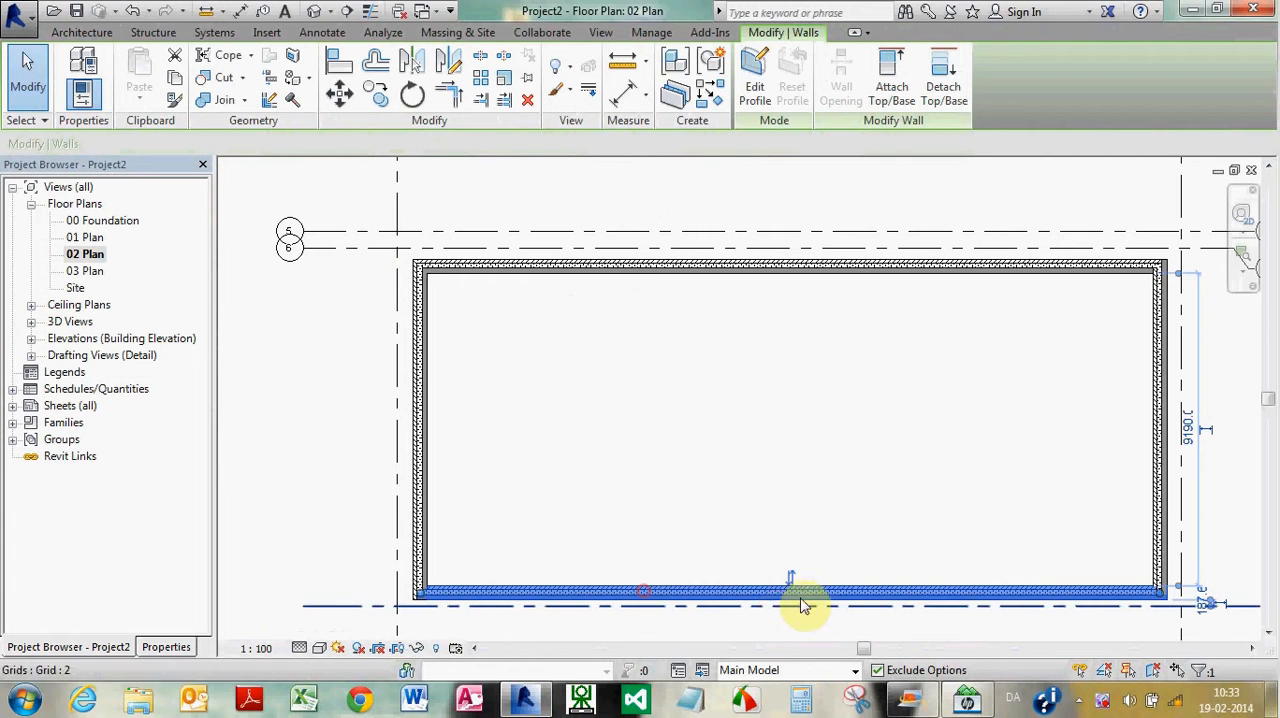
pyautogui.click(1158, 415)
pyautogui.click(1029, 426)
# Align the inner face of the upper exterior wall with grid 5 and that of the right exterior wall with grid 3
pyautogui.scroll(-2, 971, 375)
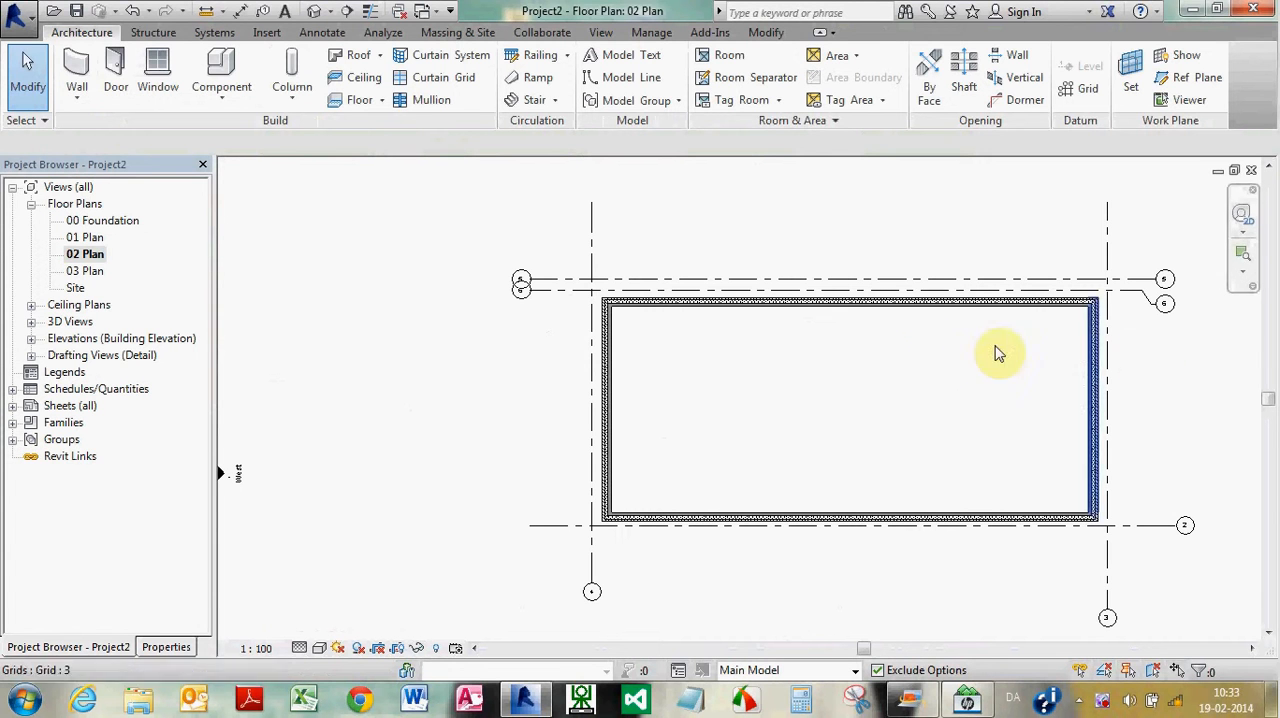
pyautogui.scroll(5, 1149, 351)
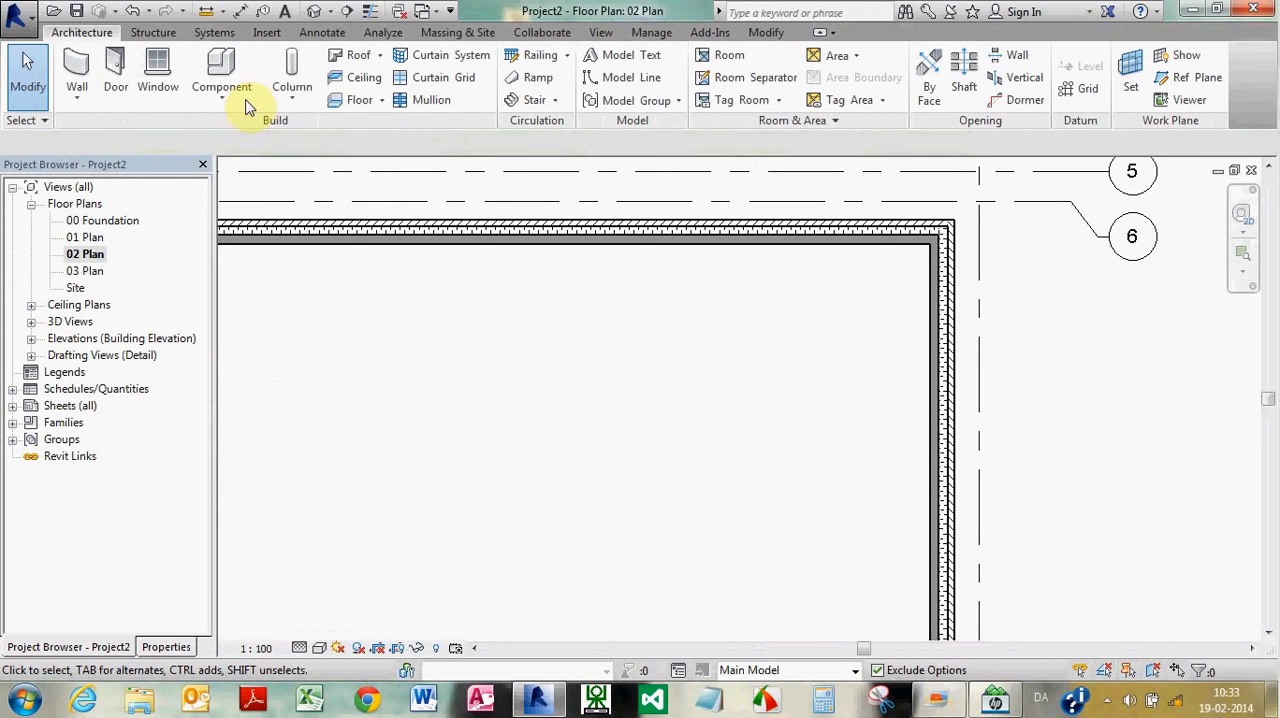
pyautogui.rightClick(620, 56)
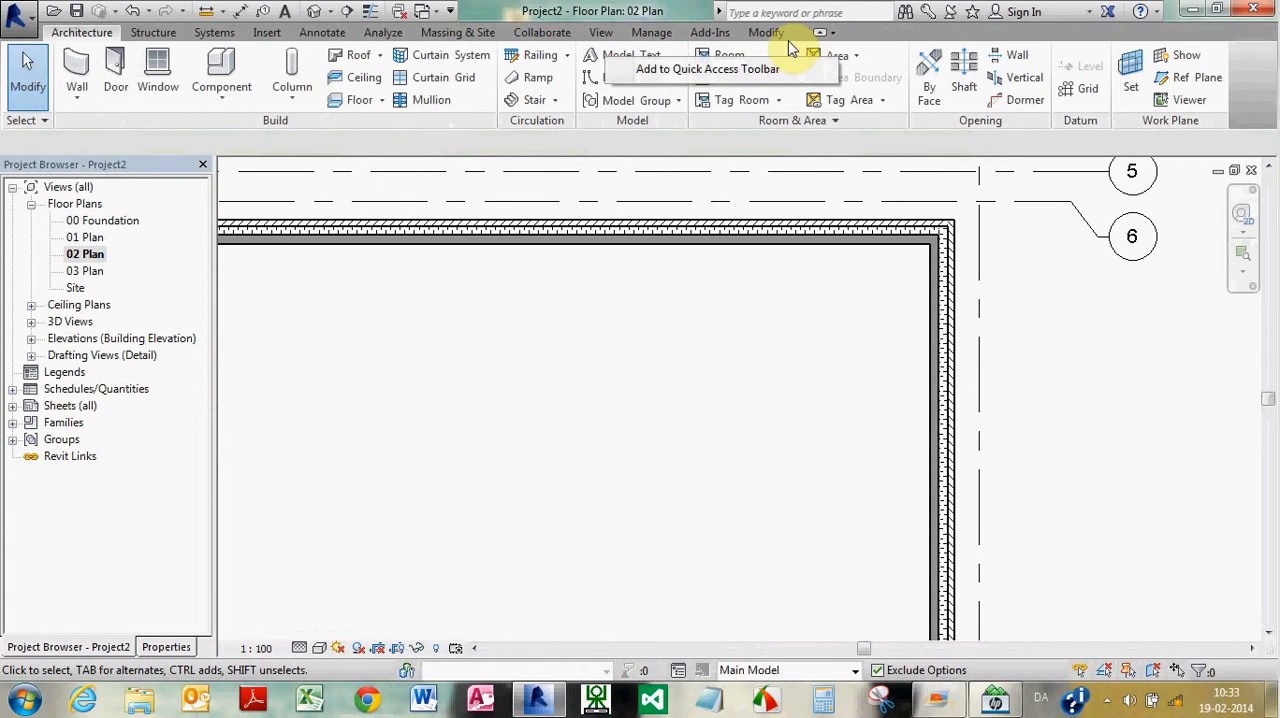
pyautogui.click(766, 32)
pyautogui.click(339, 58)
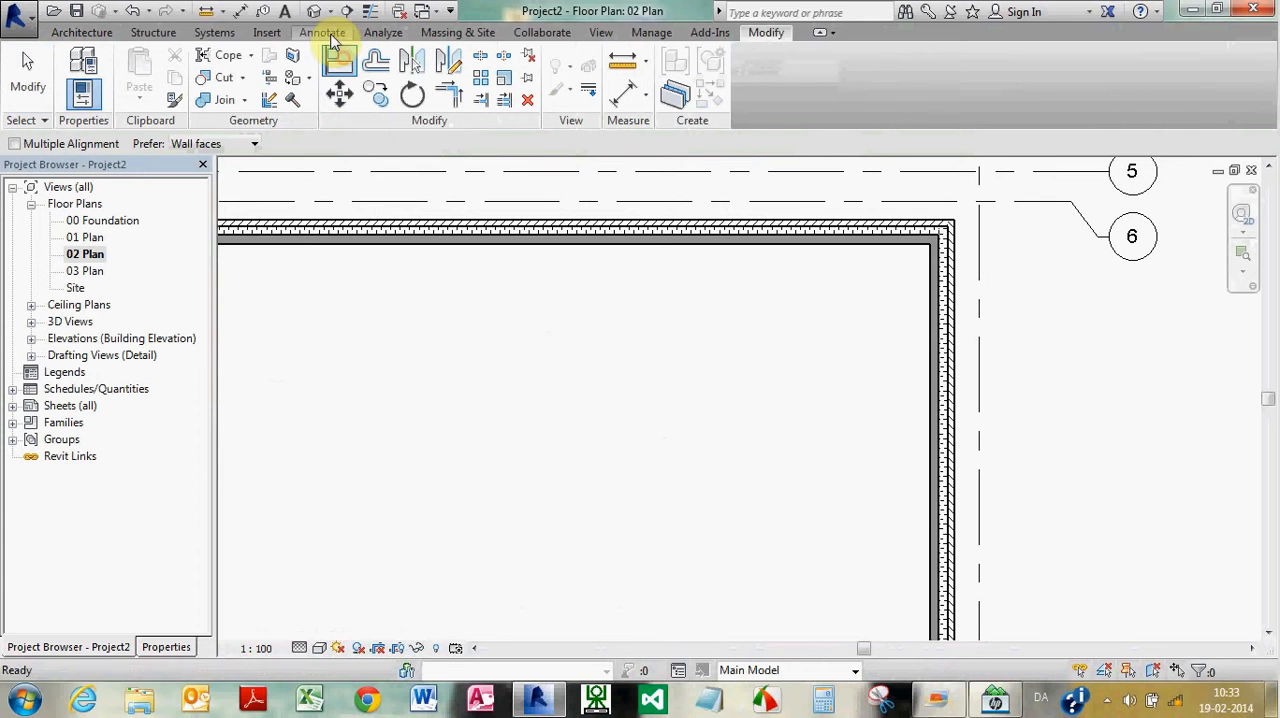
pyautogui.click(813, 171)
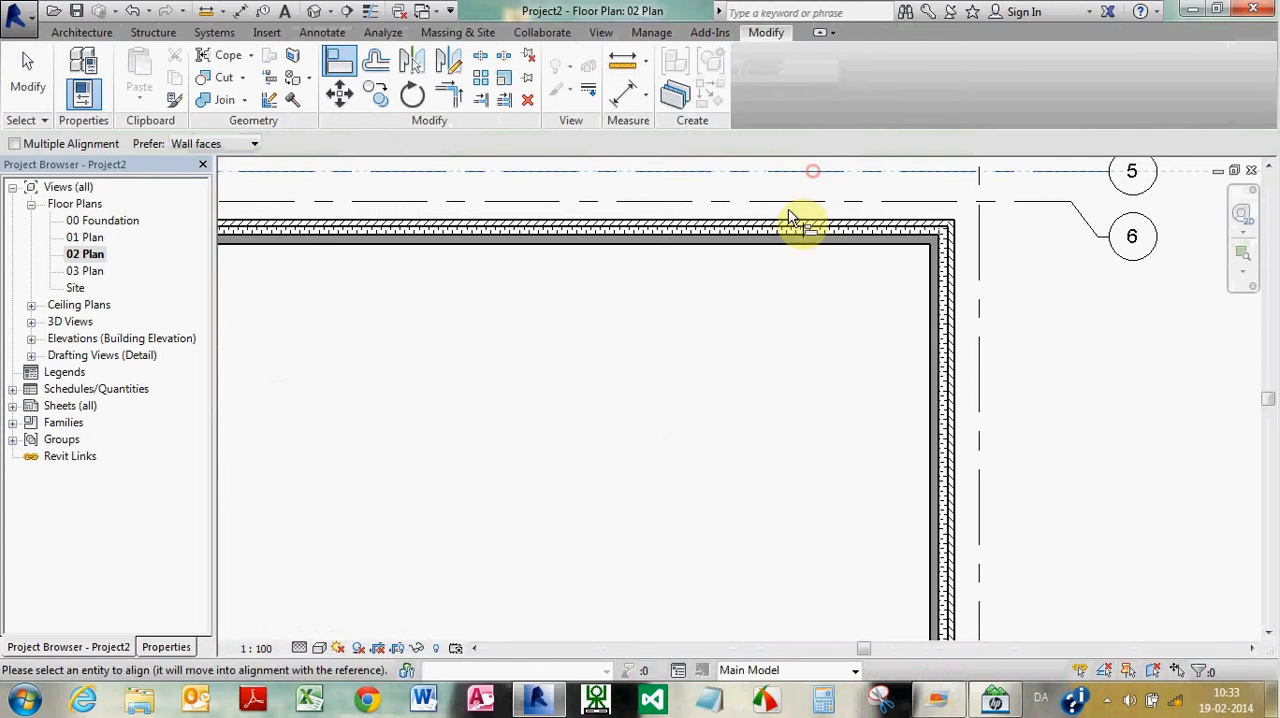
pyautogui.click(794, 244)
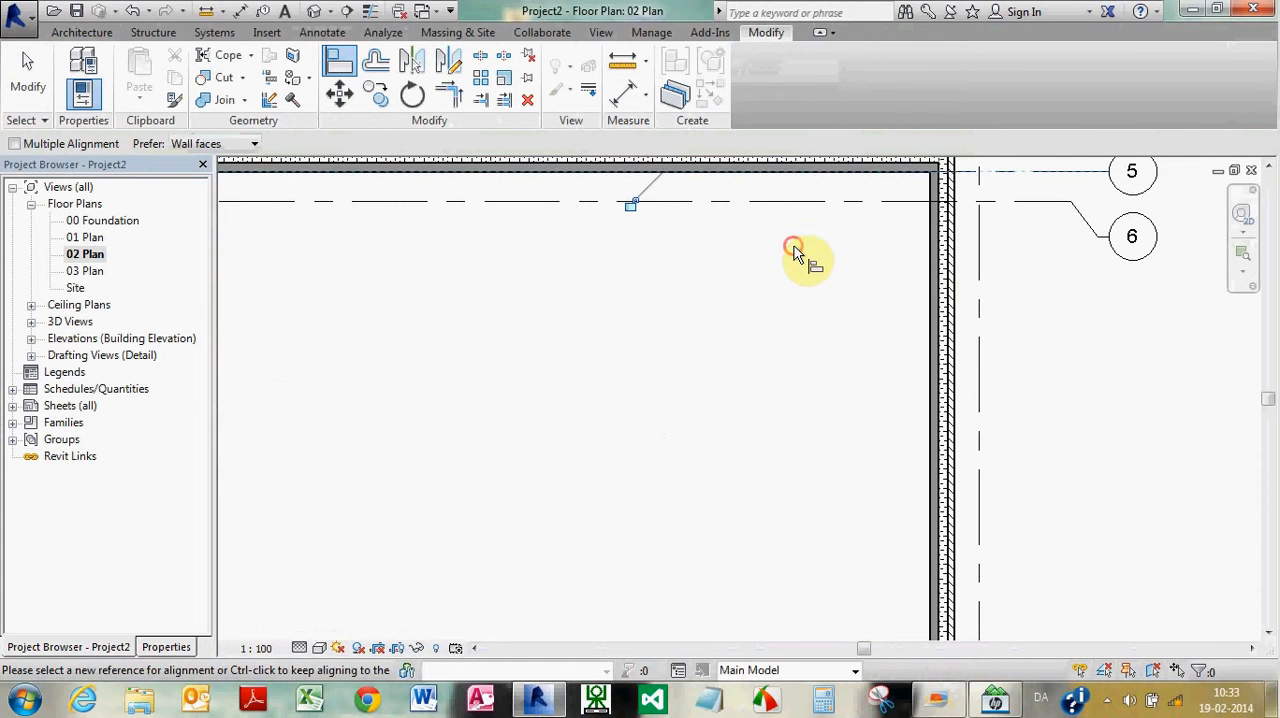
pyautogui.click(983, 273)
pyautogui.click(927, 309)
pyautogui.scroll(-4, 960, 330)
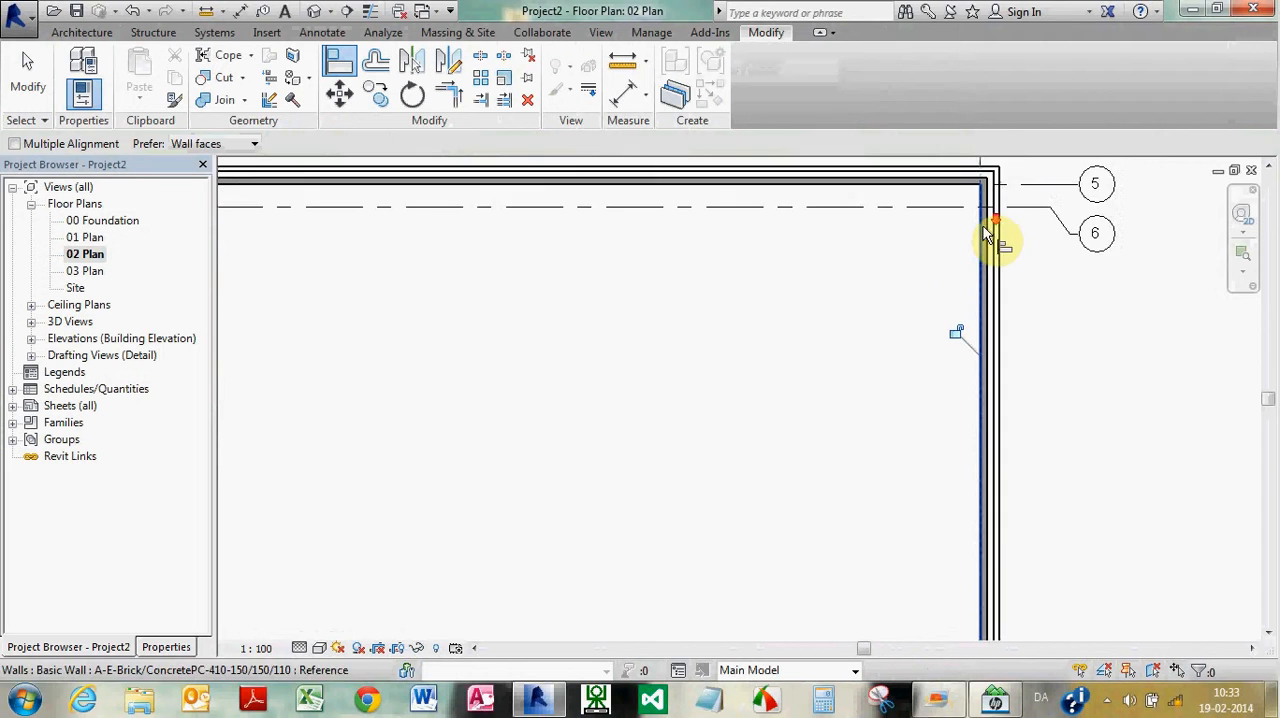
# Align the lower exterior wall's inner face with grid 2 and the left exterior wall's inner face with the left vertical grid
pyautogui.scroll(4, 980, 390)
pyautogui.click(968, 418)
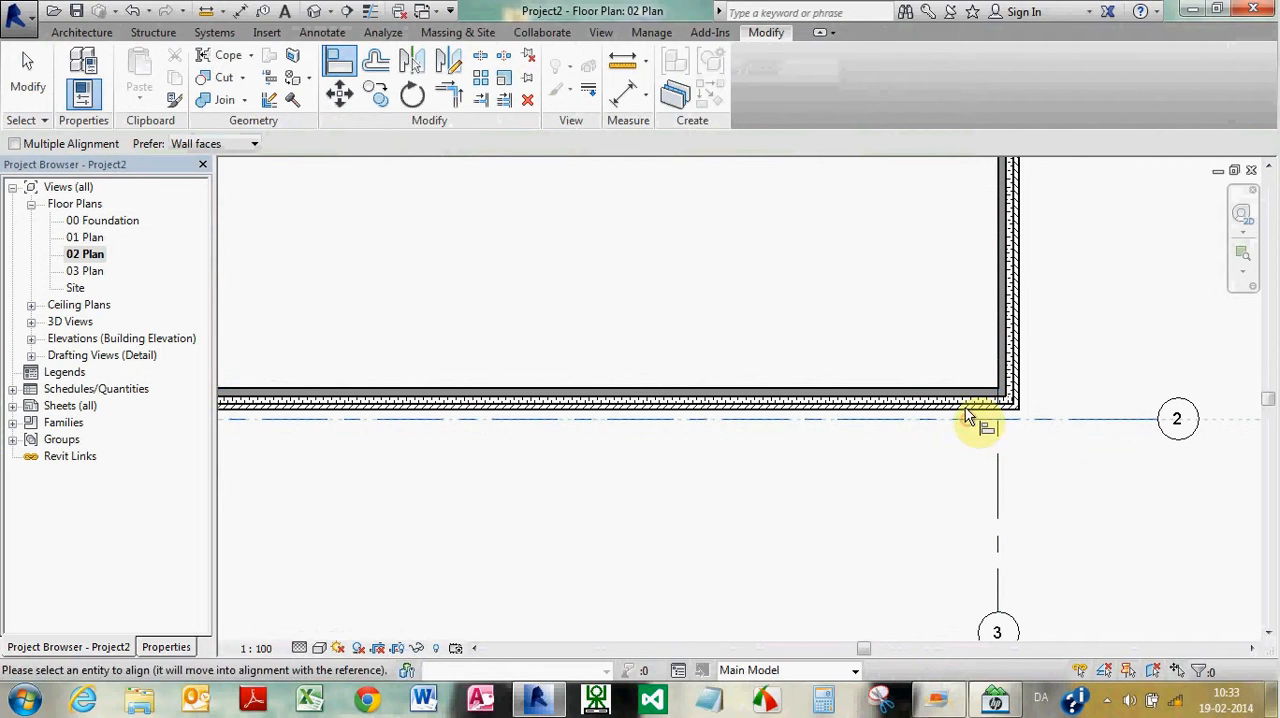
pyautogui.click(983, 400)
pyautogui.scroll(-3, 1020, 420)
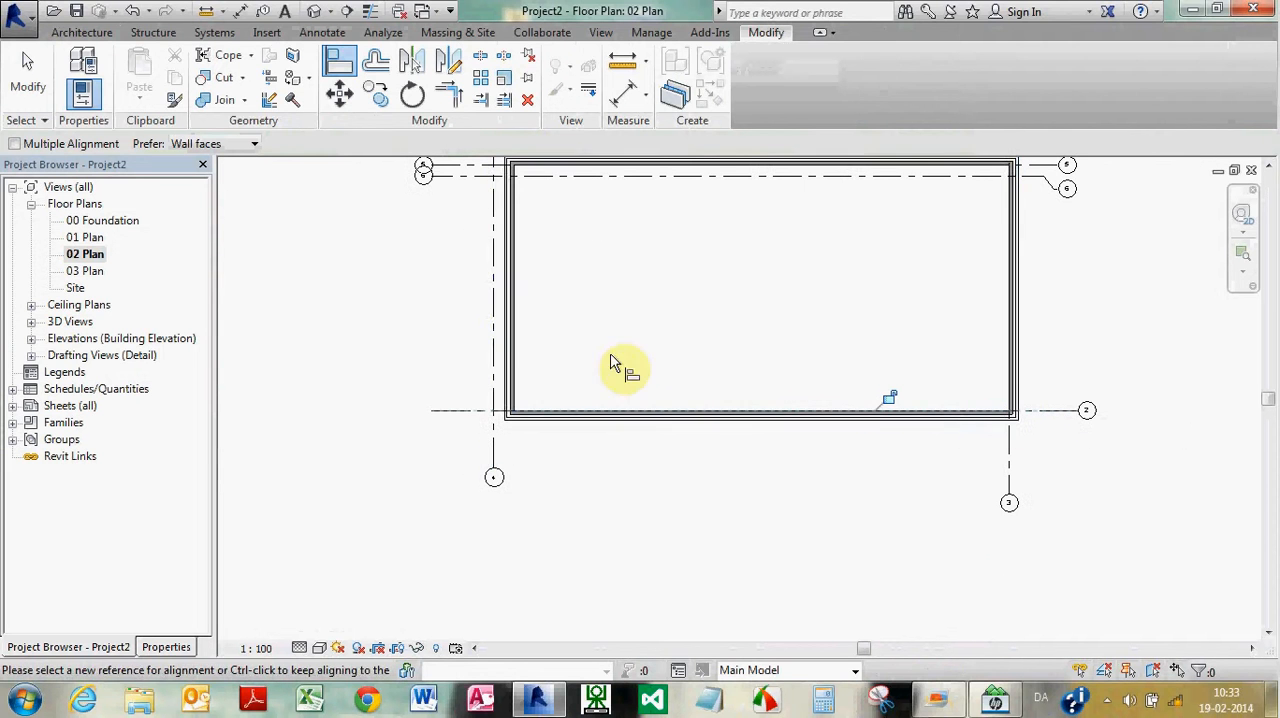
pyautogui.click(491, 340)
pyautogui.click(515, 345)
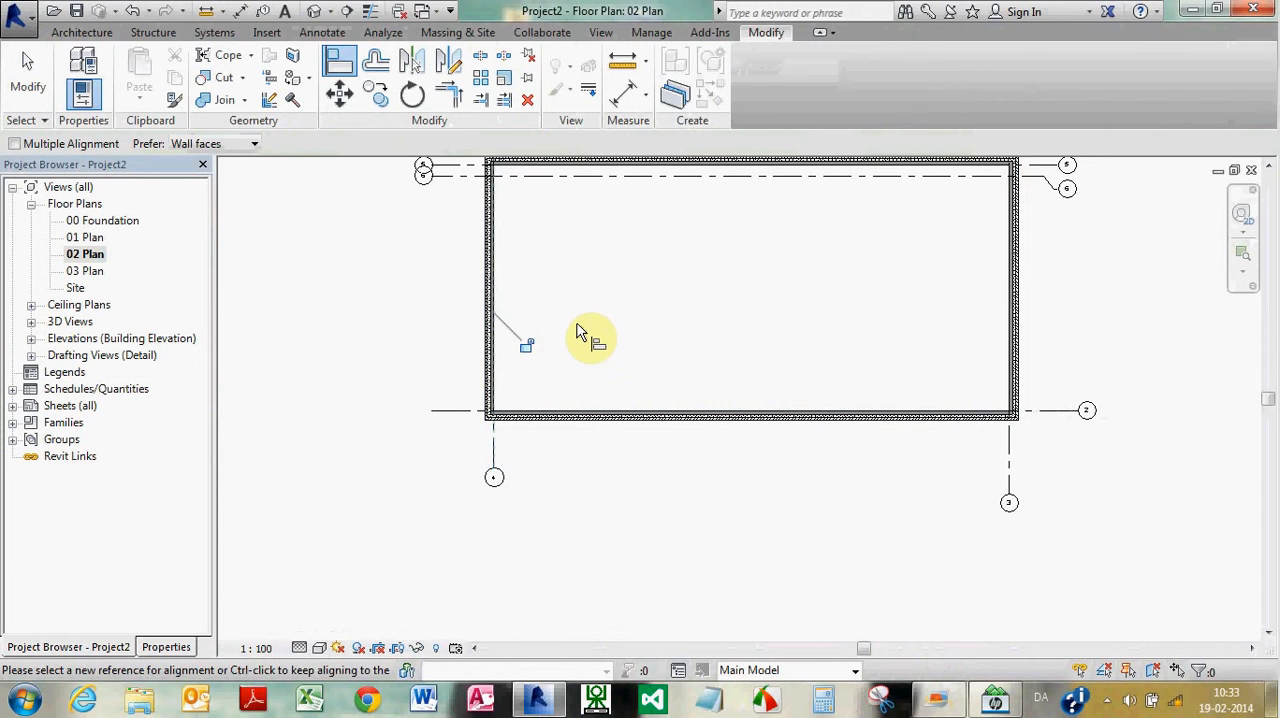
pyautogui.press('Escape')
pyautogui.press('Escape')
# Draw a horizontal interior wall of type A-I-Gyps-Gyps-120-25/70/25, about 22000 mm long, between the left and right exterior walls
pyautogui.scroll(-3, 570, 333)
pyautogui.scroll(3, 651, 280)
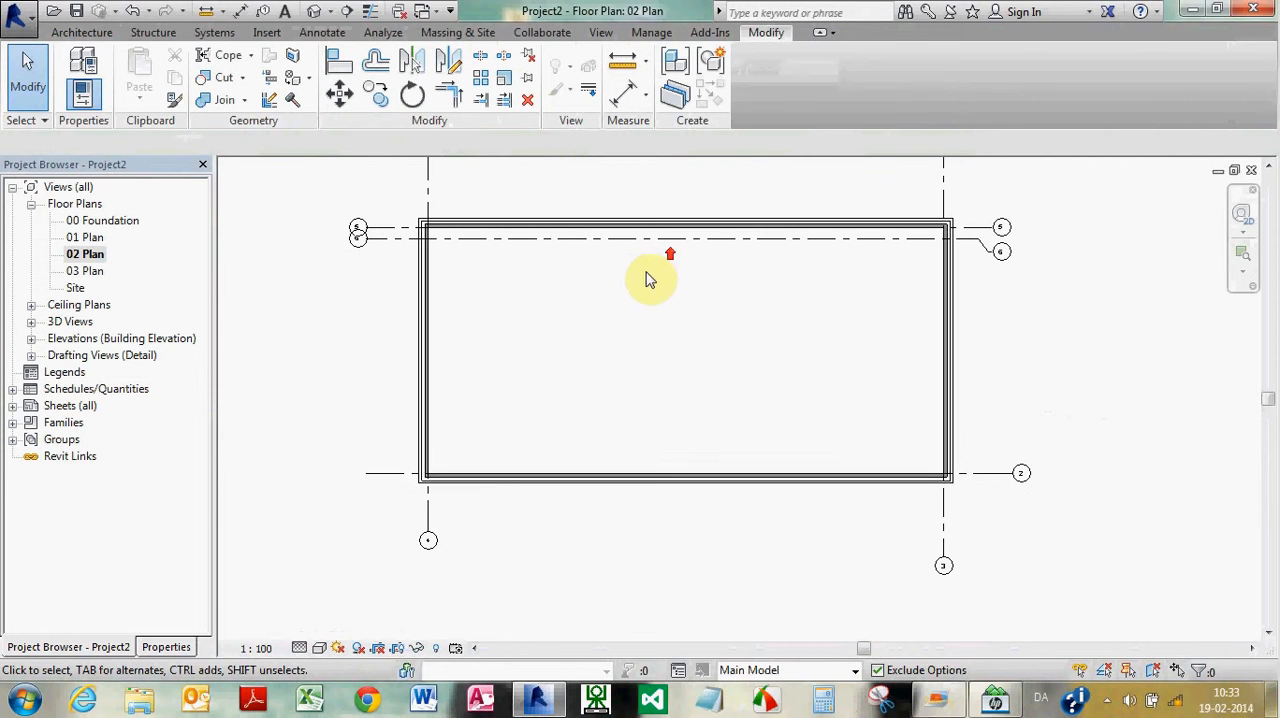
pyautogui.click(82, 32)
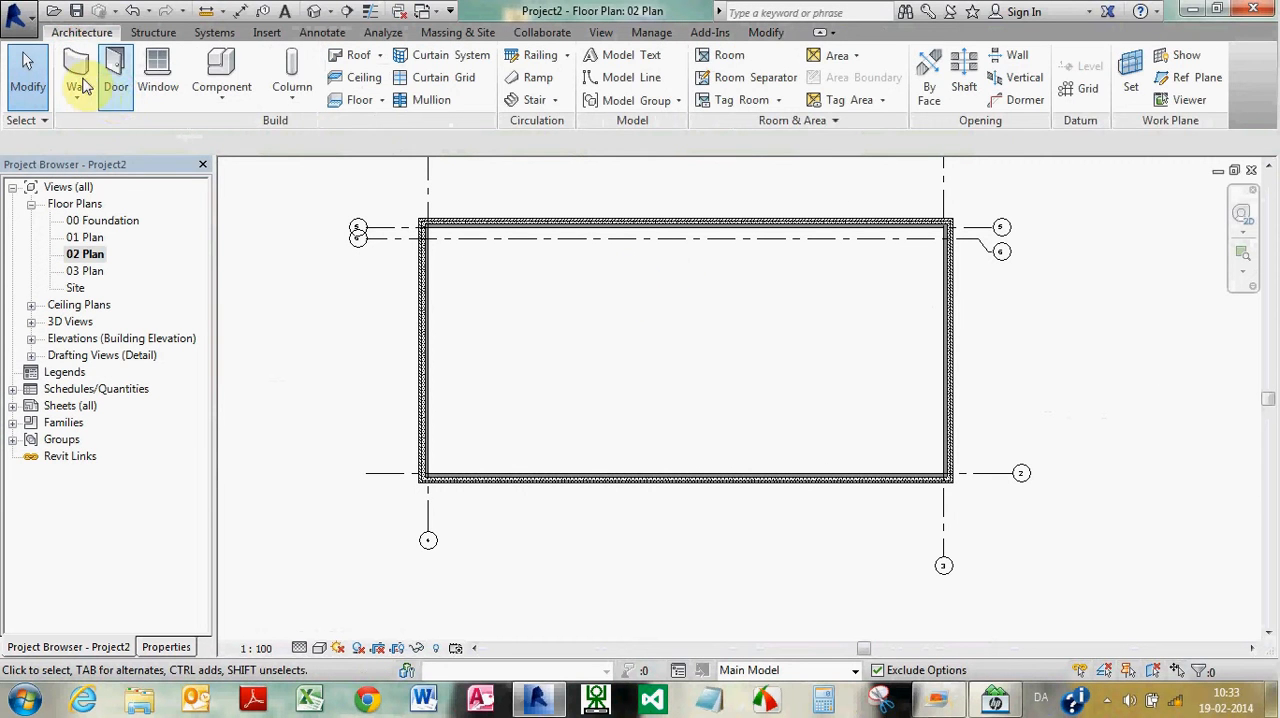
pyautogui.click(80, 80)
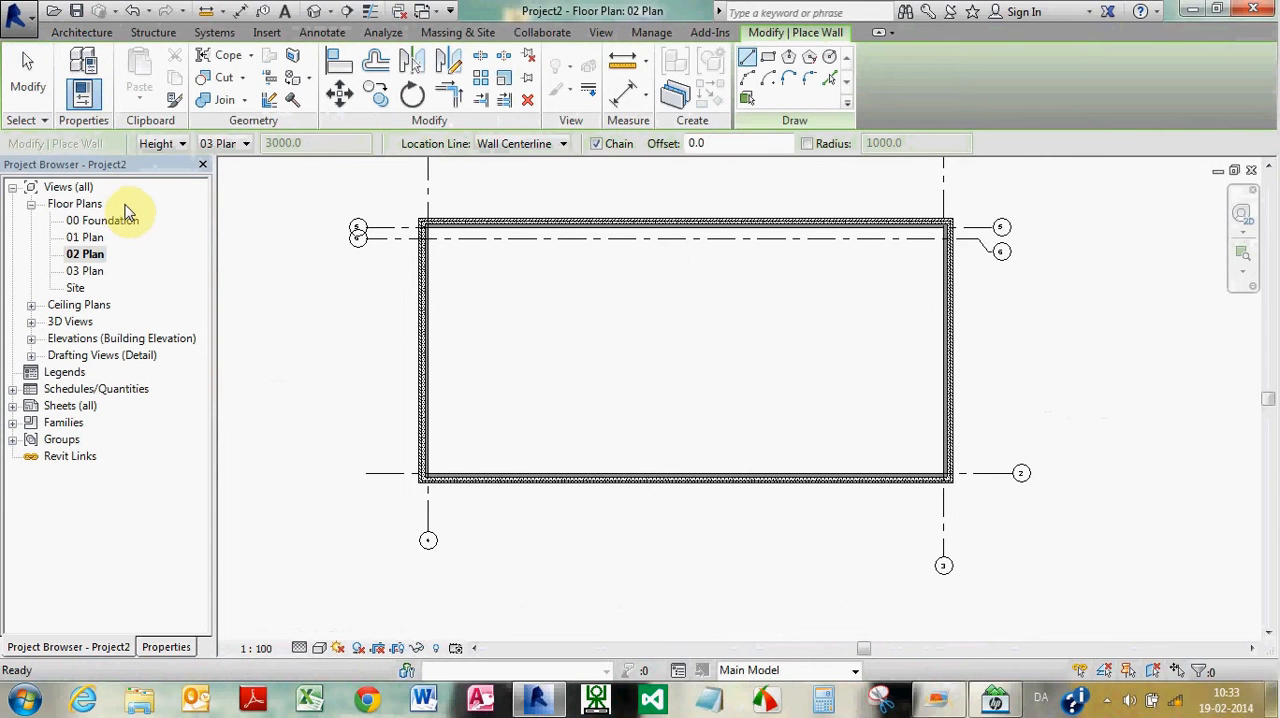
pyautogui.click(110, 648)
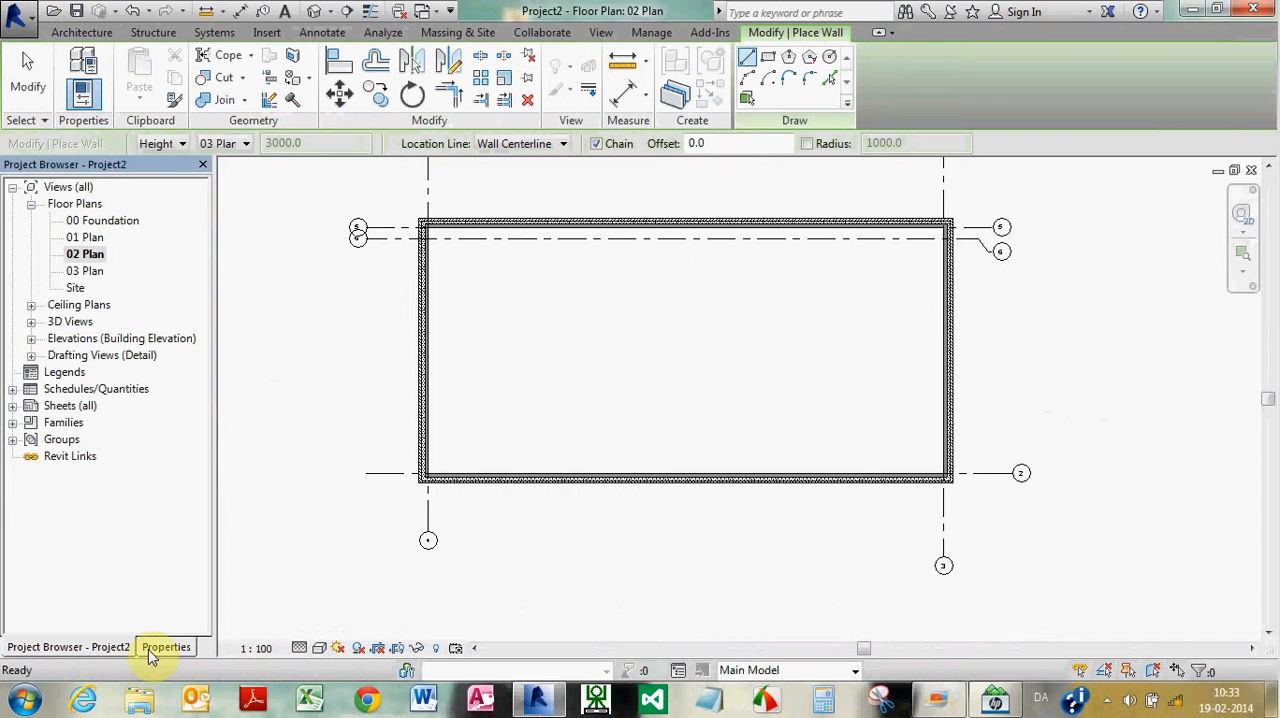
pyautogui.click(152, 650)
pyautogui.click(137, 218)
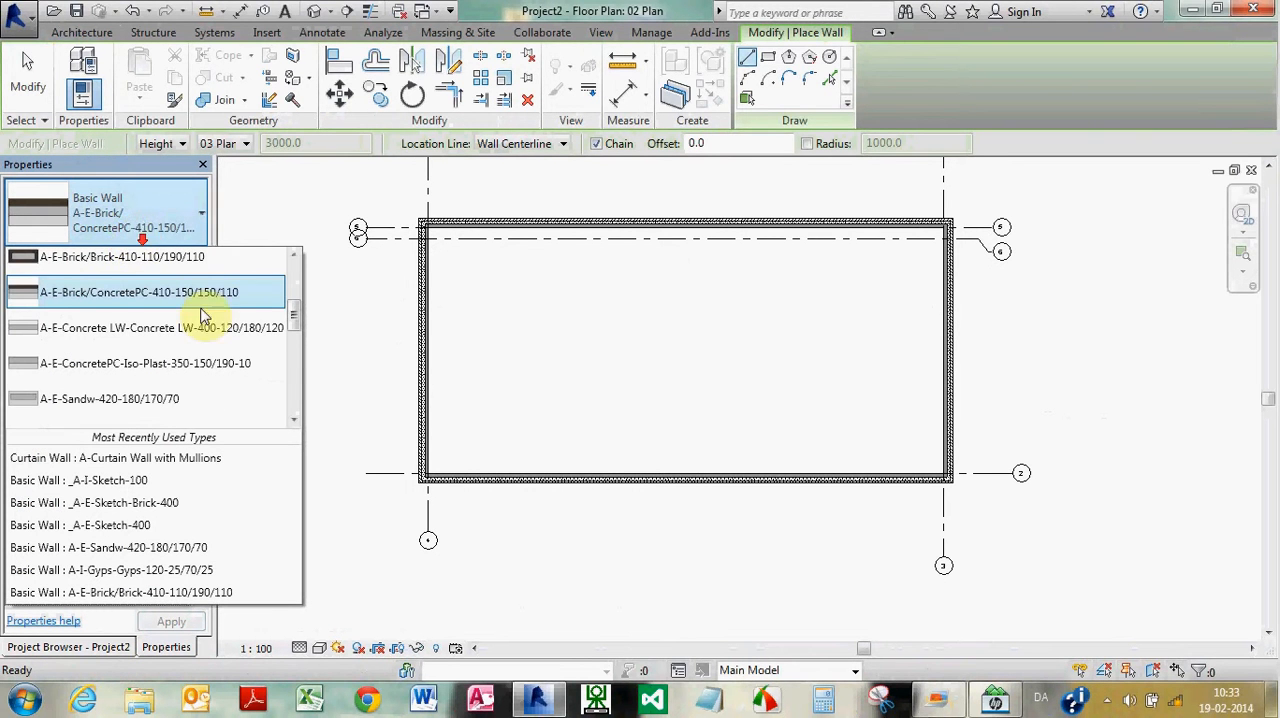
pyautogui.moveTo(292, 312); pyautogui.dragTo(292, 335)
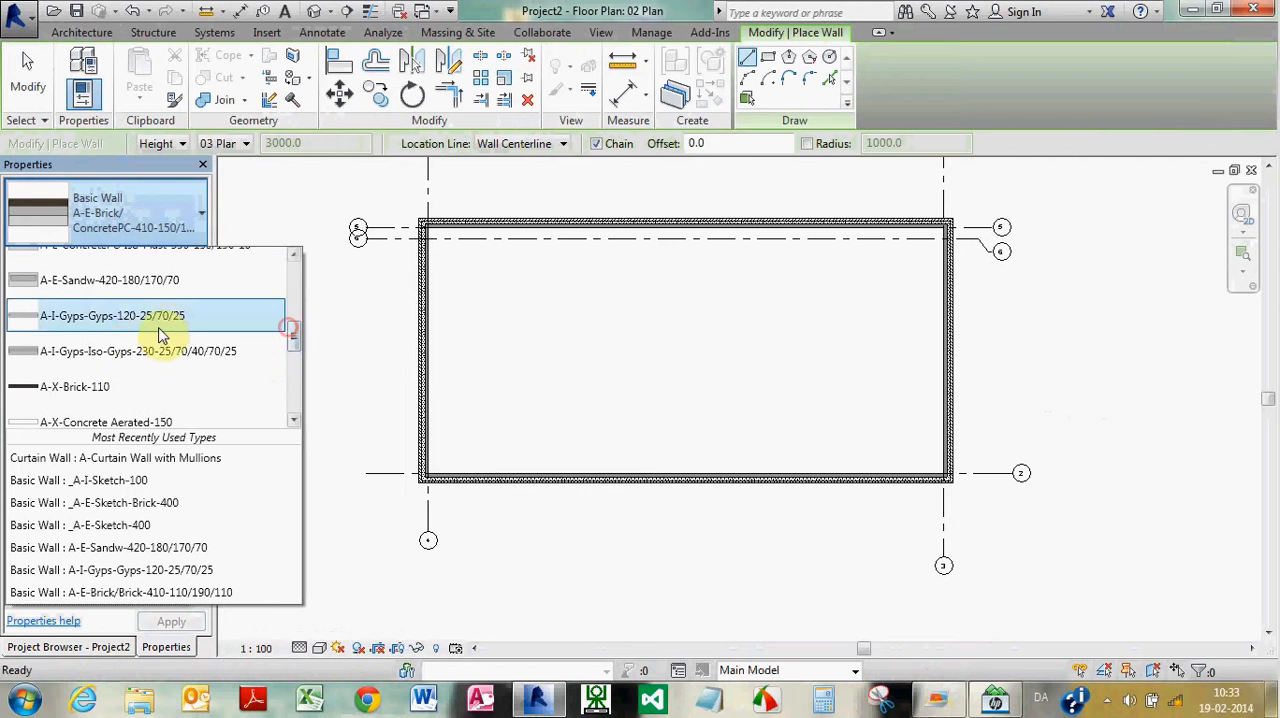
pyautogui.click(128, 316)
pyautogui.click(434, 325)
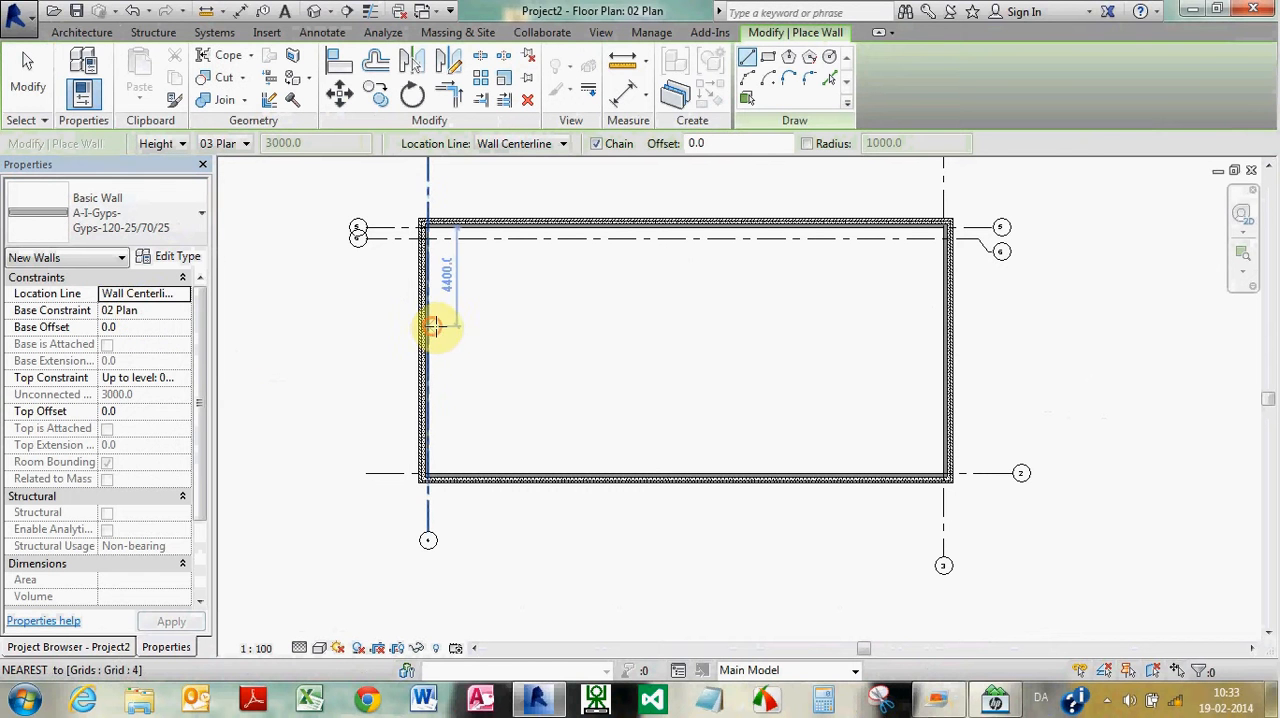
pyautogui.click(940, 325)
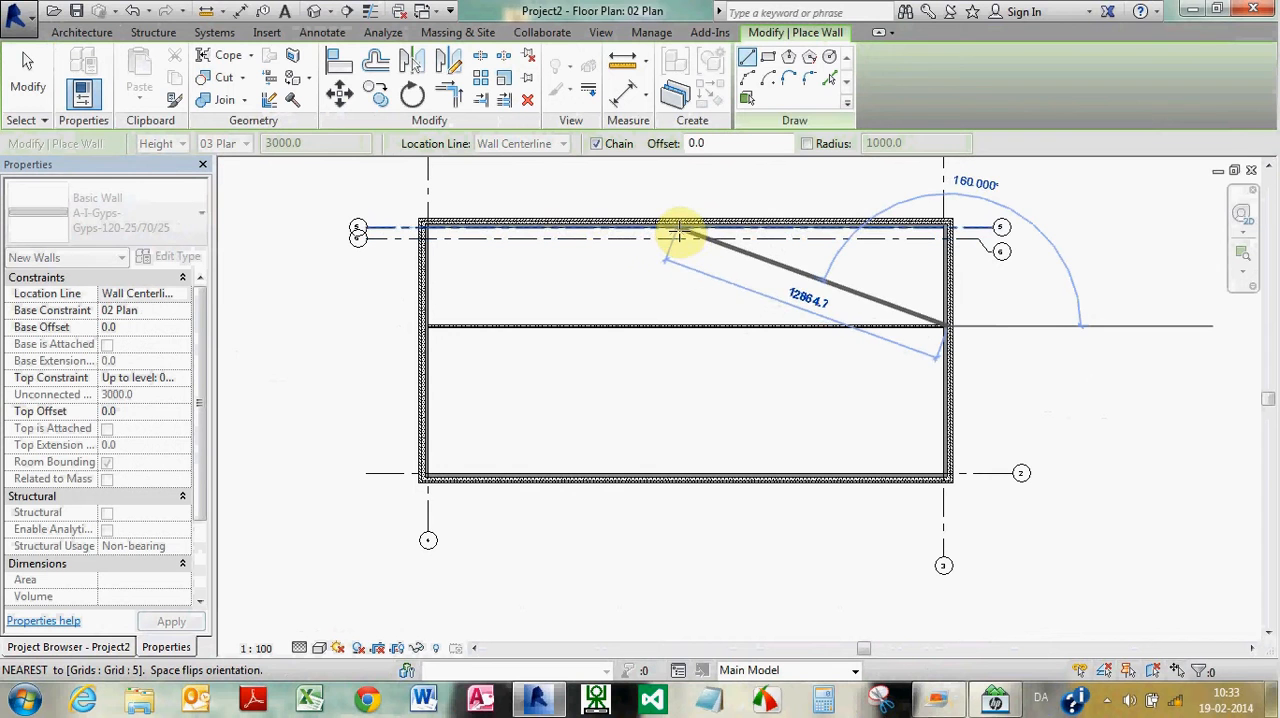
# Draw a vertical interior wall about 11200 mm long between the upper and lower exterior walls, and delete the chained diagonal wall
pyautogui.click(676, 236)
pyautogui.click(666, 478)
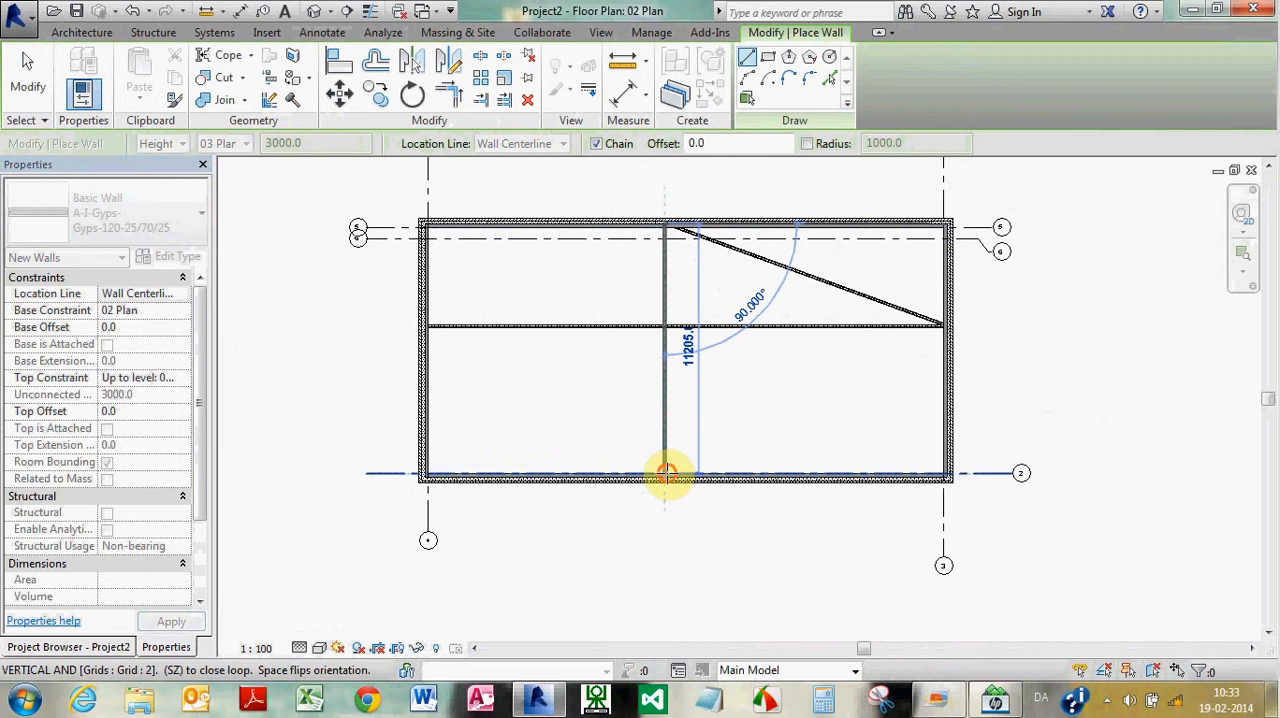
pyautogui.press('Escape')
pyautogui.press('Escape')
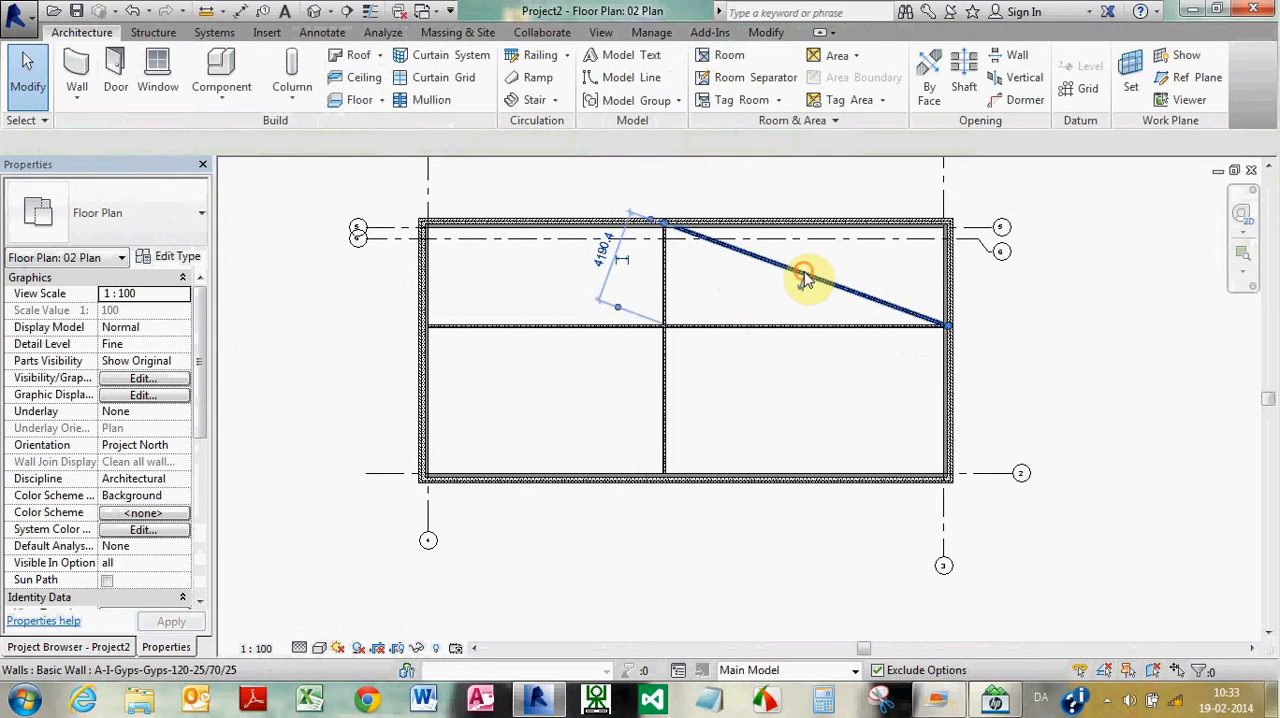
pyautogui.click(805, 278)
pyautogui.press('Delete')
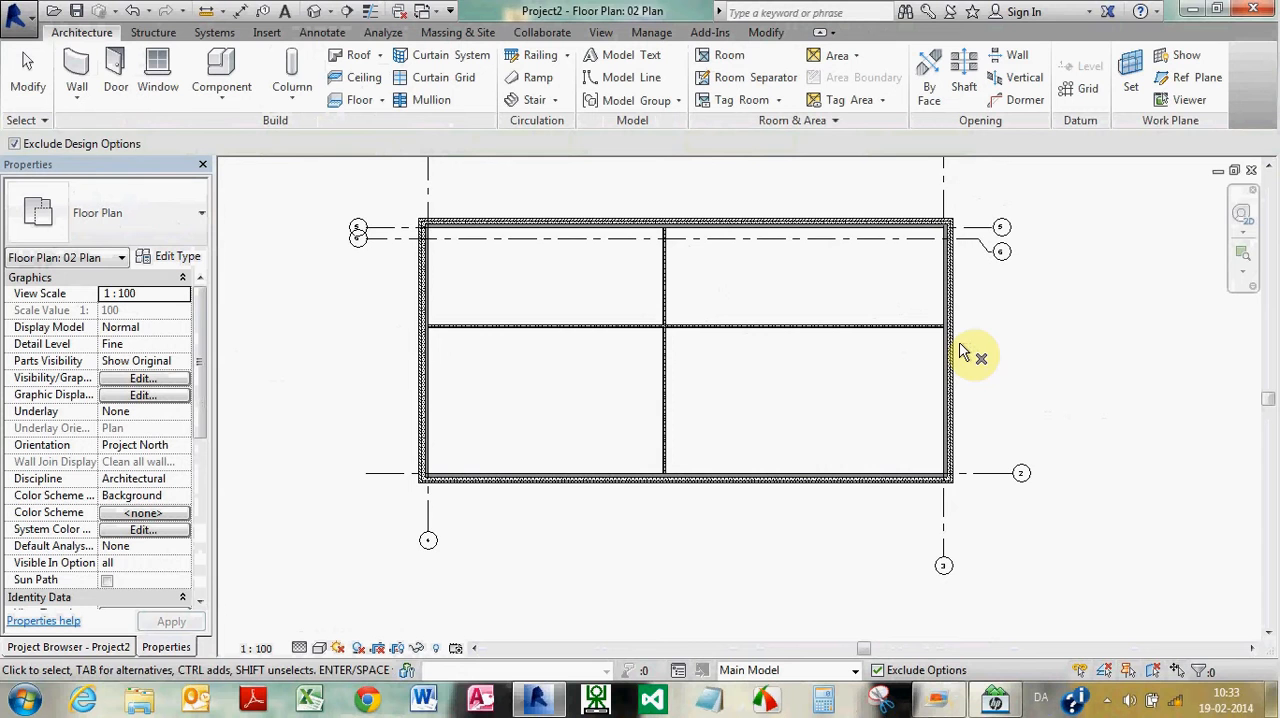
pyautogui.scroll(-2, 922, 351)
pyautogui.press('Escape')
# Select the whole building with its grids and filter out the Grids category so only the walls are selected
pyautogui.scroll(1, 928, 344)
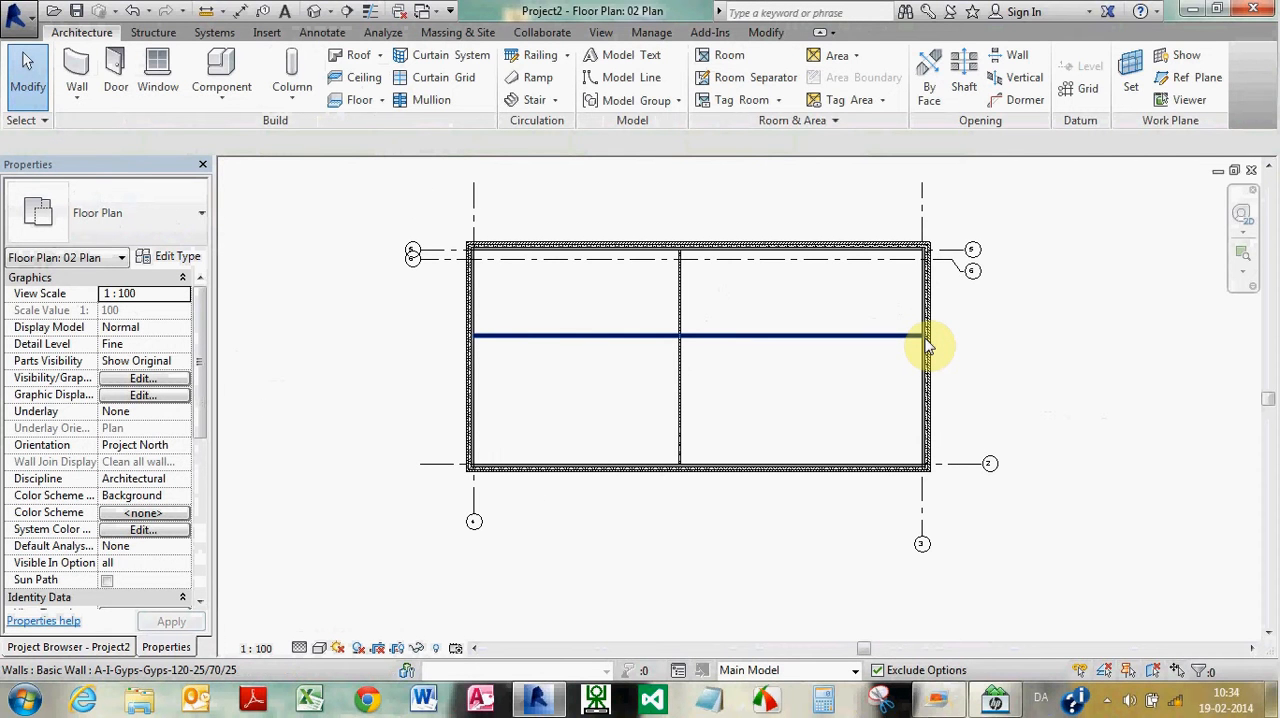
pyautogui.scroll(-2, 334, 297)
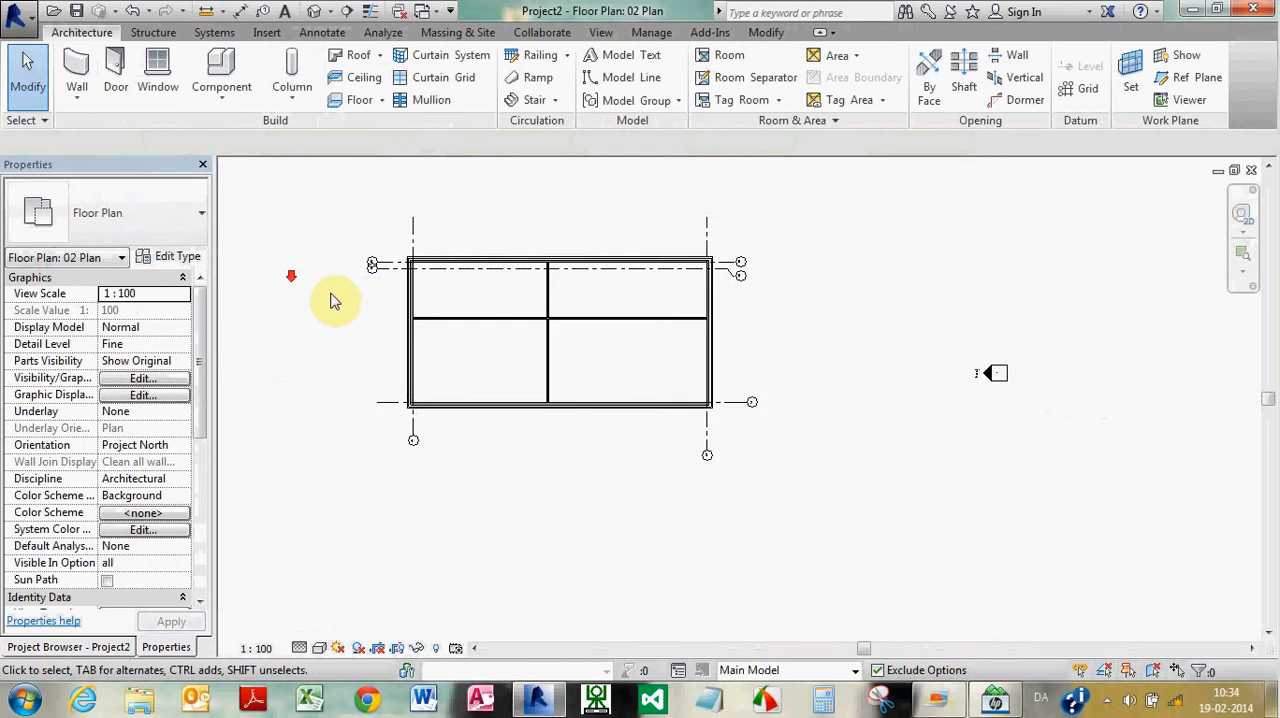
pyautogui.scroll(-1, 660, 255)
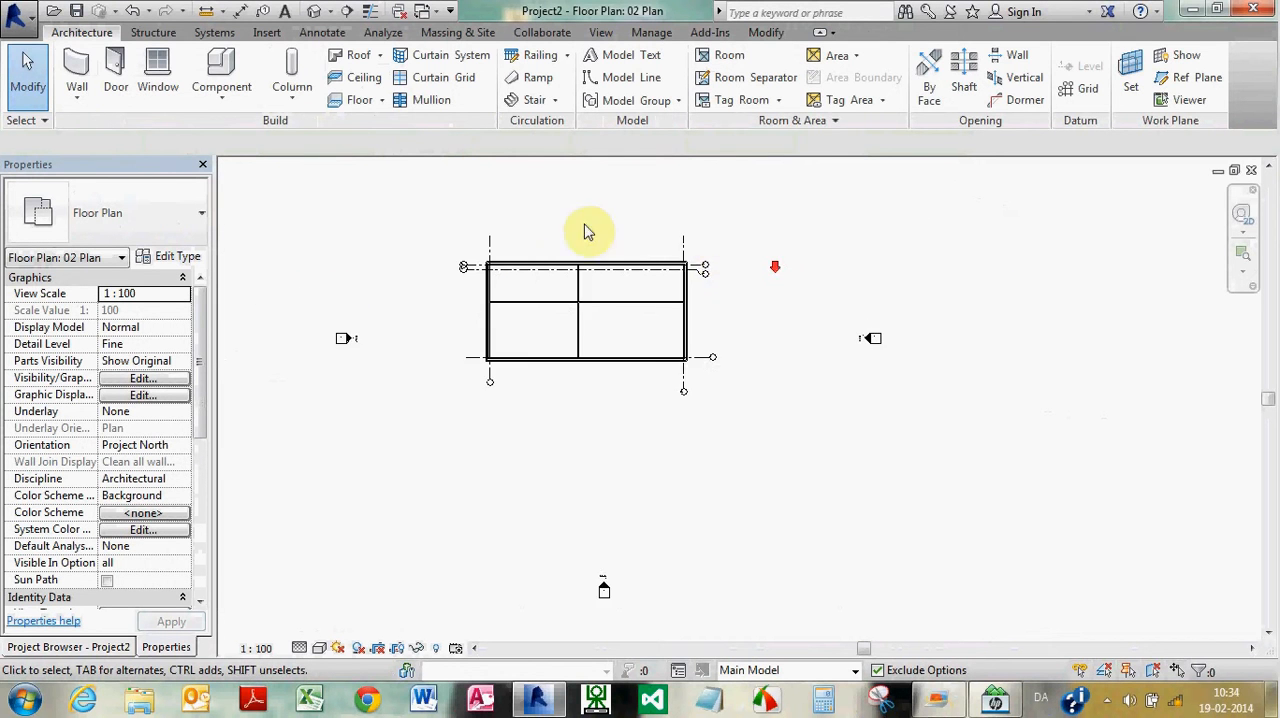
pyautogui.scroll(1, 516, 218)
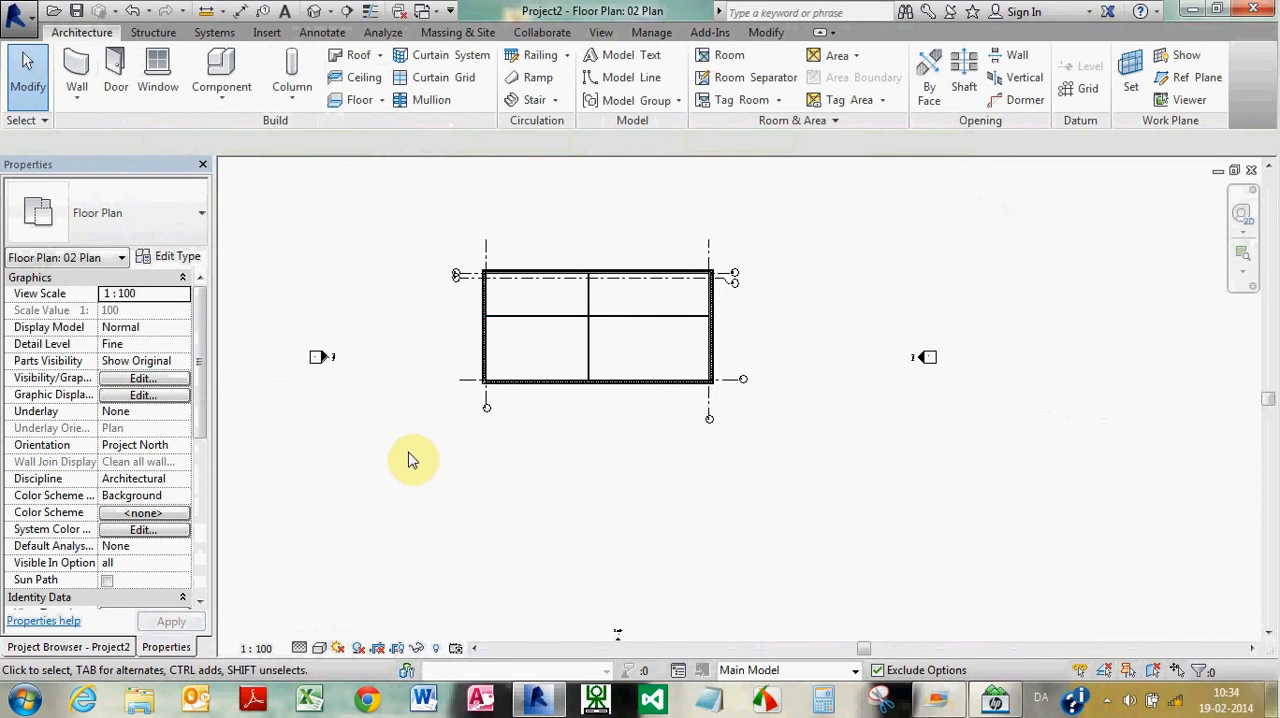
pyautogui.moveTo(410, 463); pyautogui.dragTo(775, 247)
pyautogui.rightClick(775, 247)
pyautogui.press('Escape')
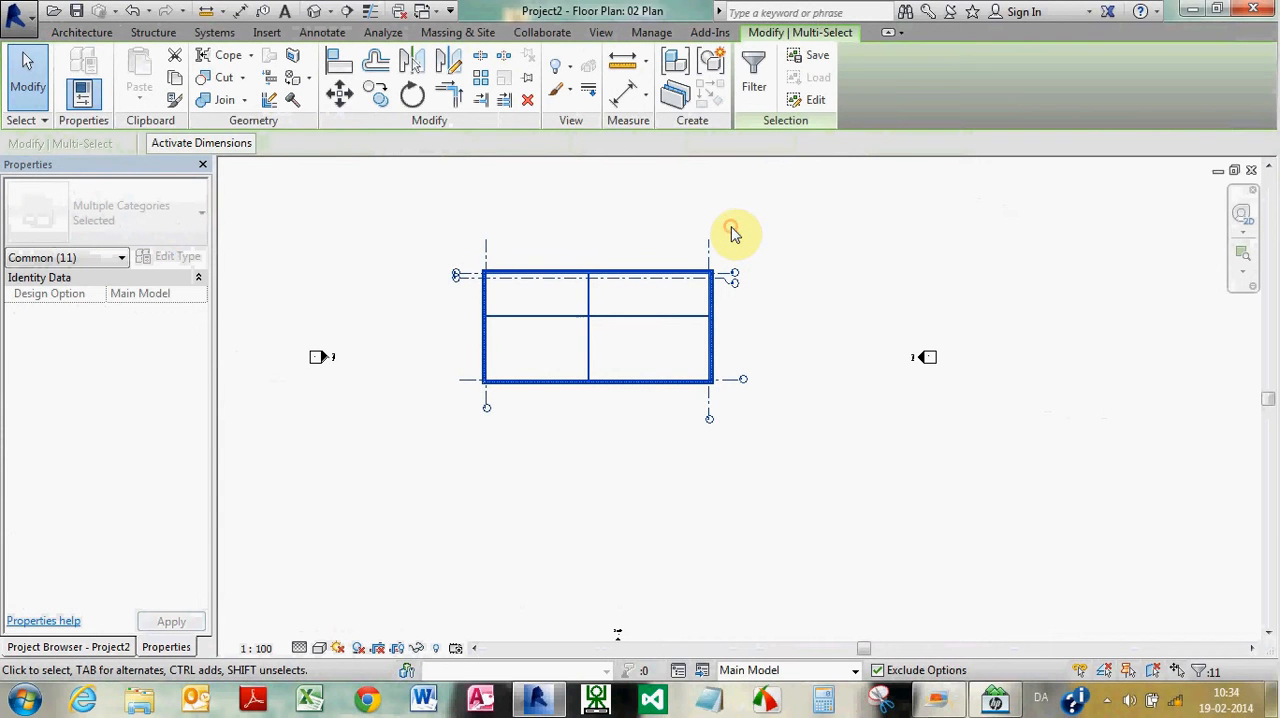
pyautogui.click(758, 88)
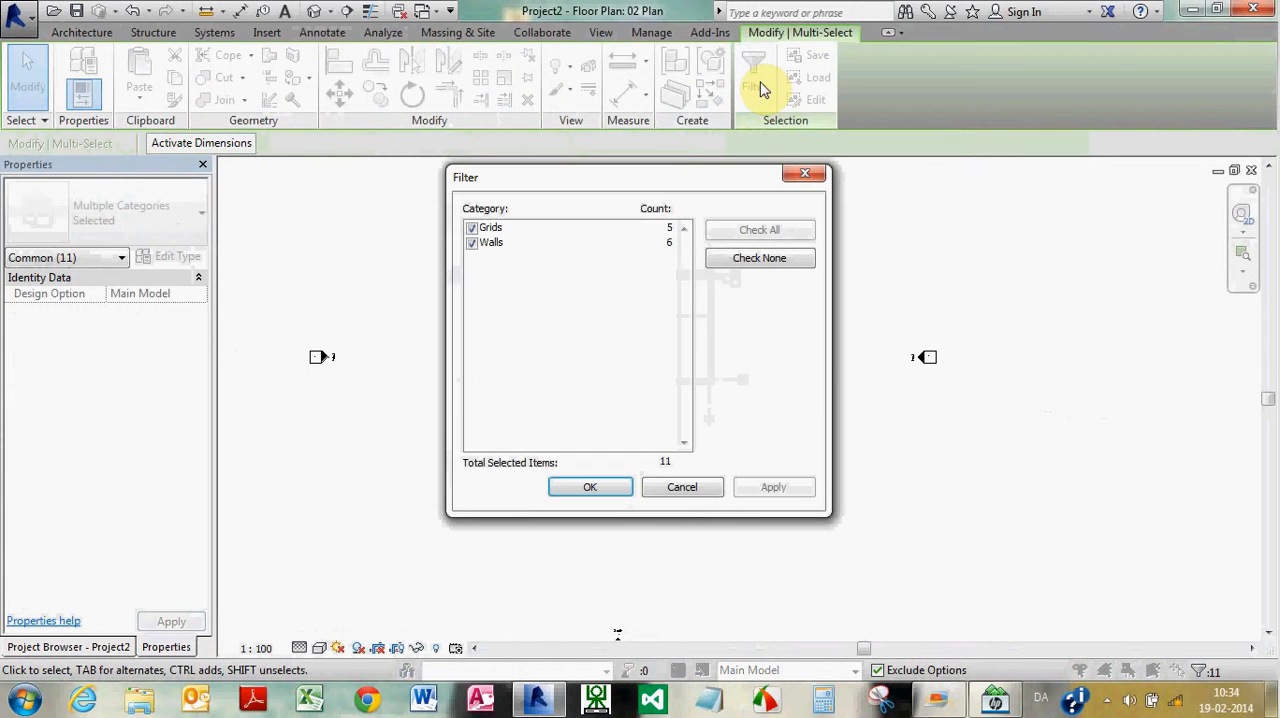
pyautogui.click(472, 230)
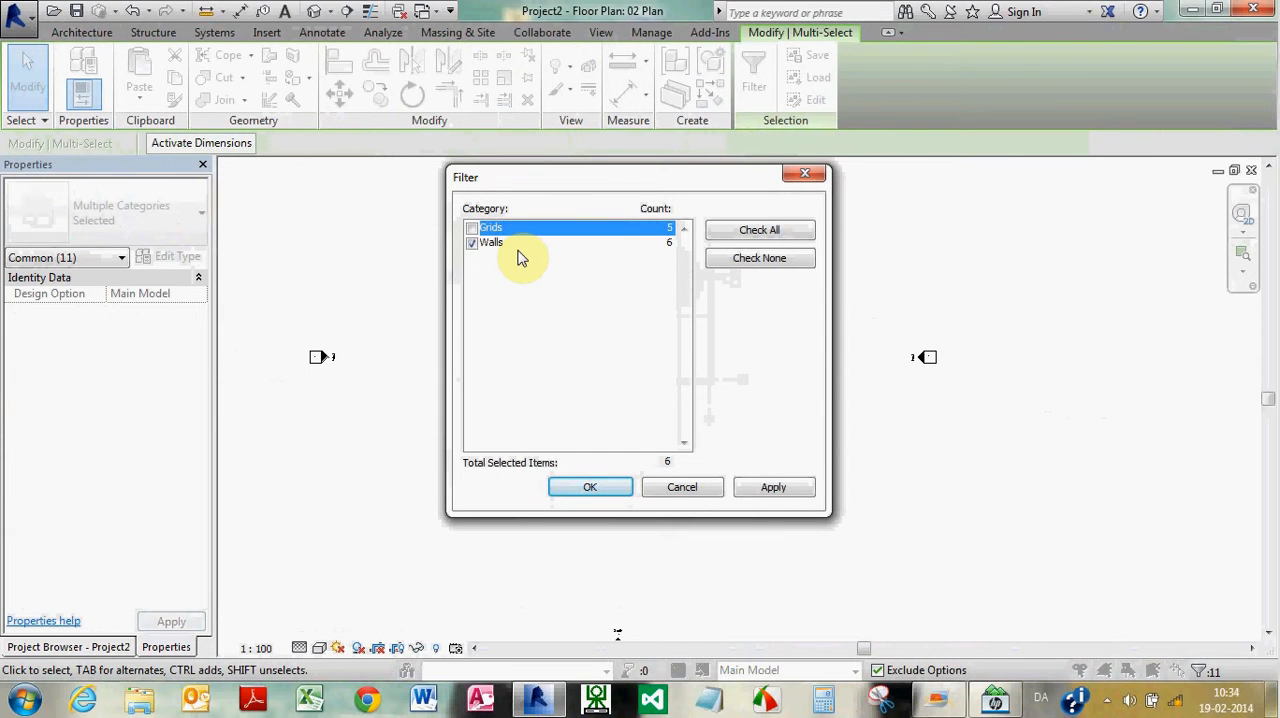
pyautogui.click(608, 489)
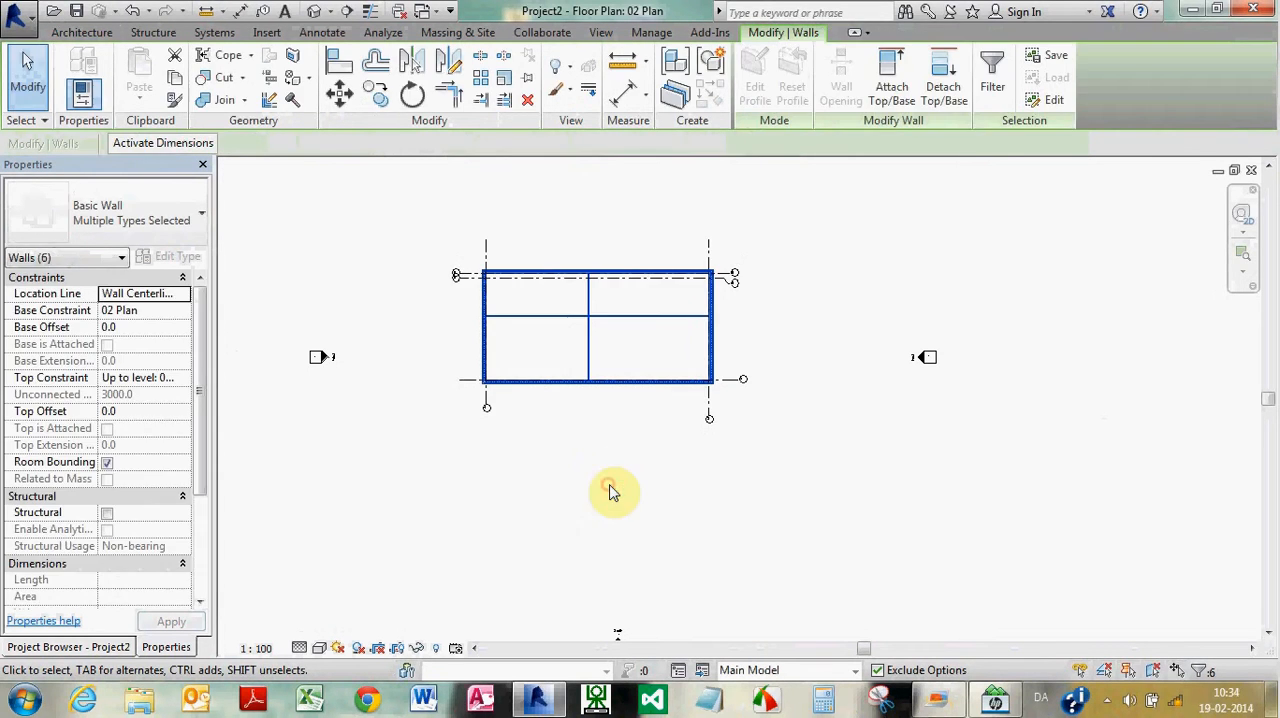
# Copy the selected walls to the clipboard and paste them aligned to levels 02 Plan and 03 Plan
pyautogui.click(176, 86)
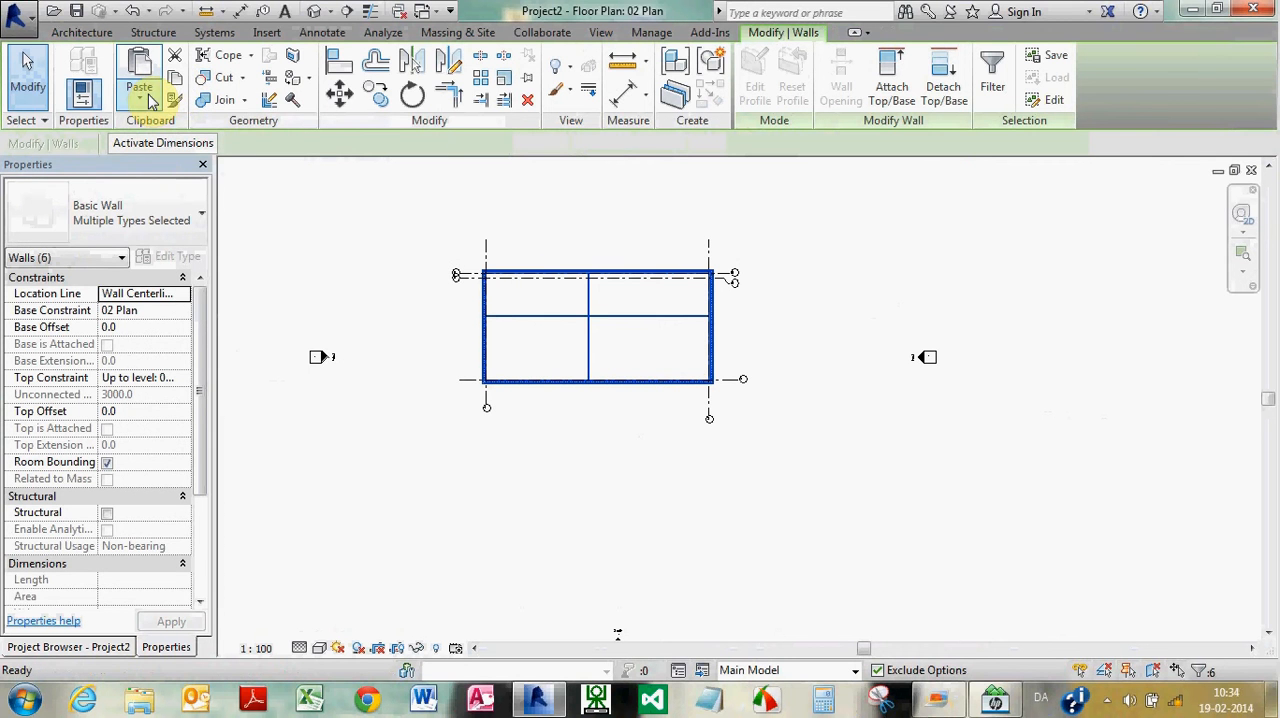
pyautogui.click(145, 92)
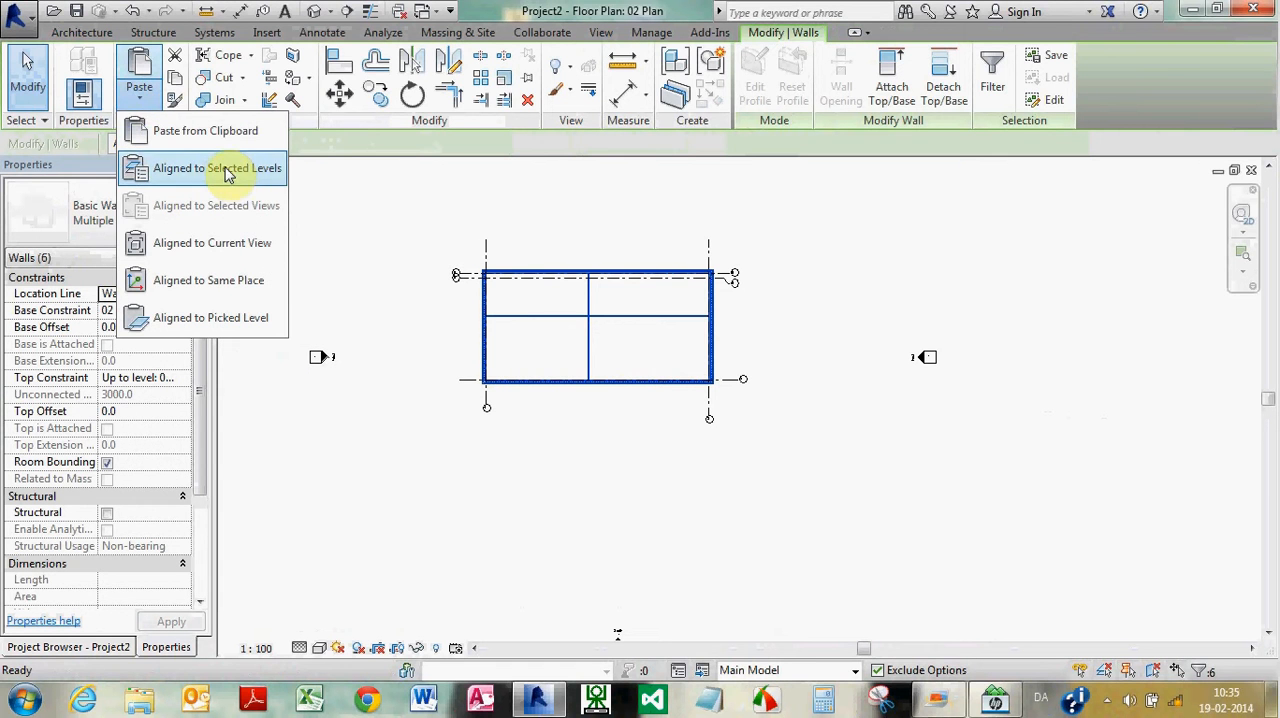
pyautogui.click(228, 172)
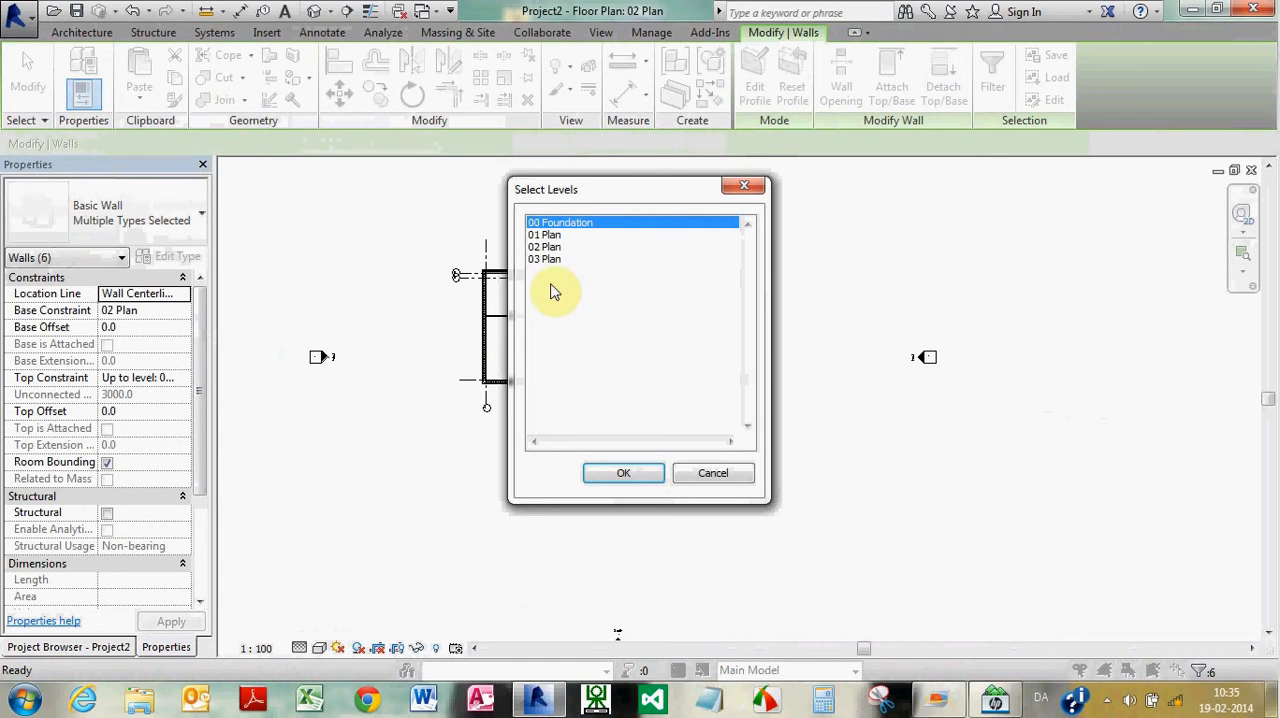
pyautogui.click(548, 248)
pyautogui.keyDown('ctrl'); pyautogui.click(548, 260); pyautogui.keyUp('ctrl')
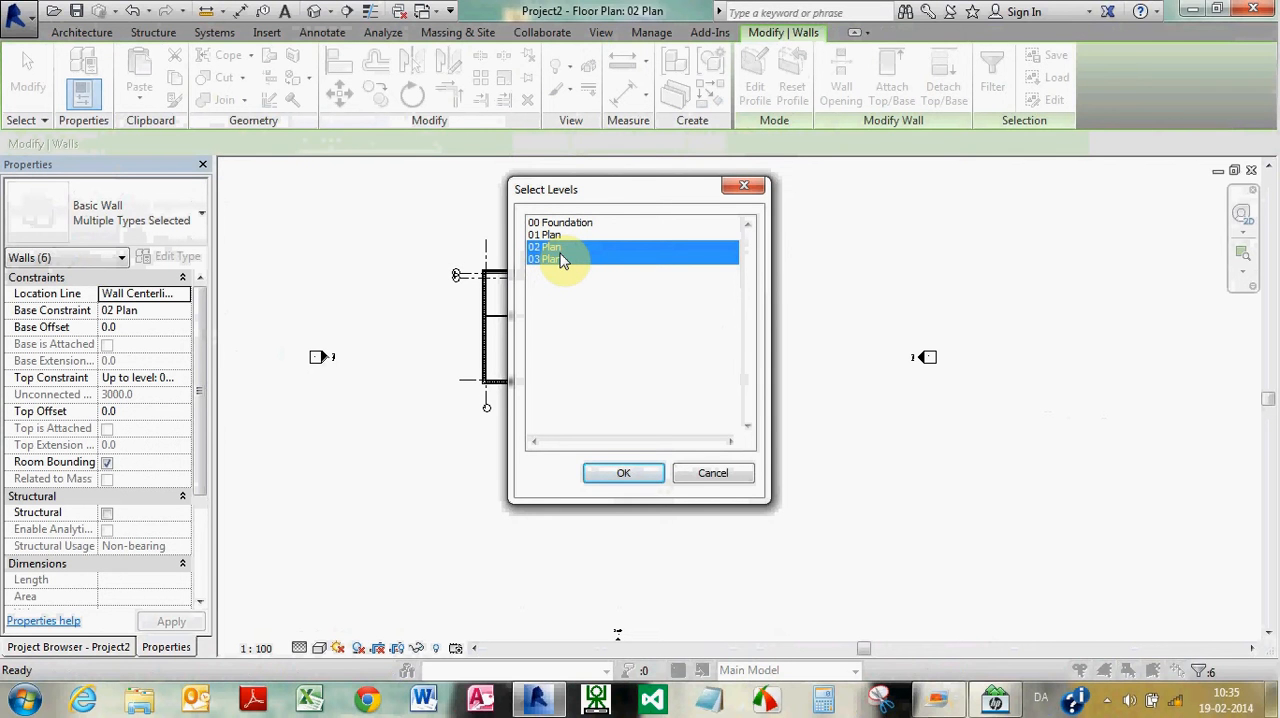
pyautogui.click(623, 474)
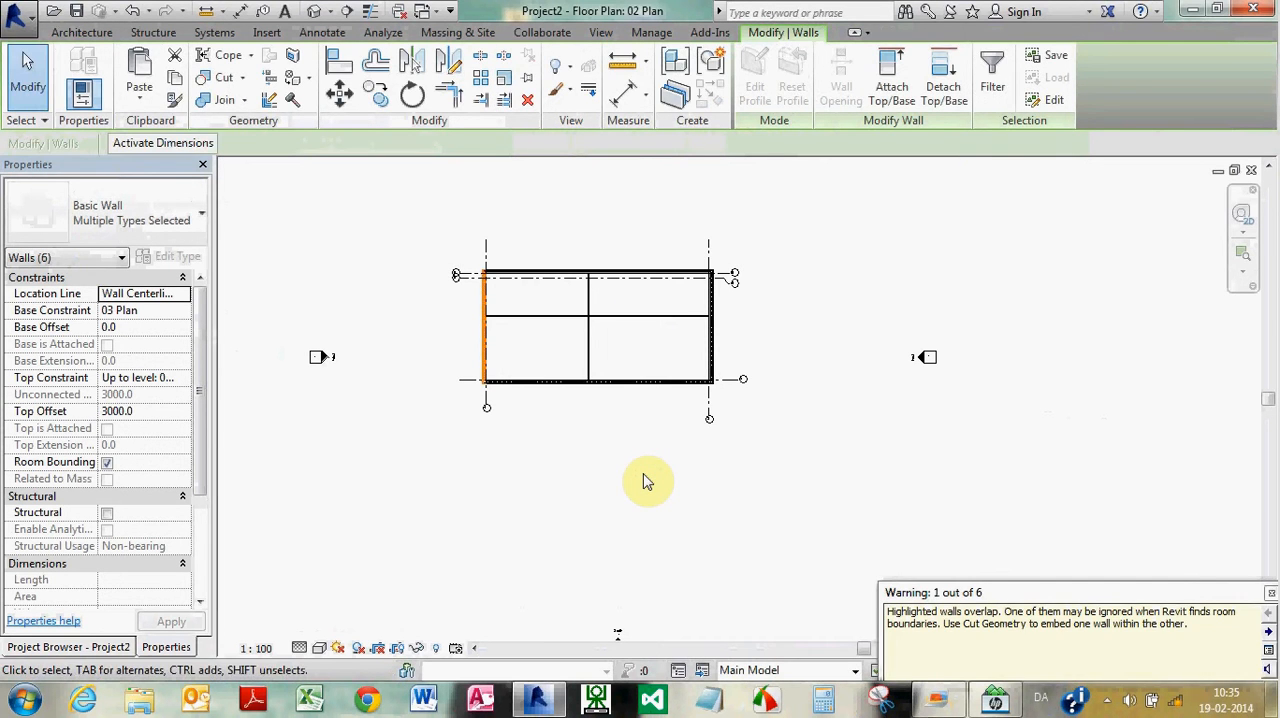
pyautogui.click(643, 480)
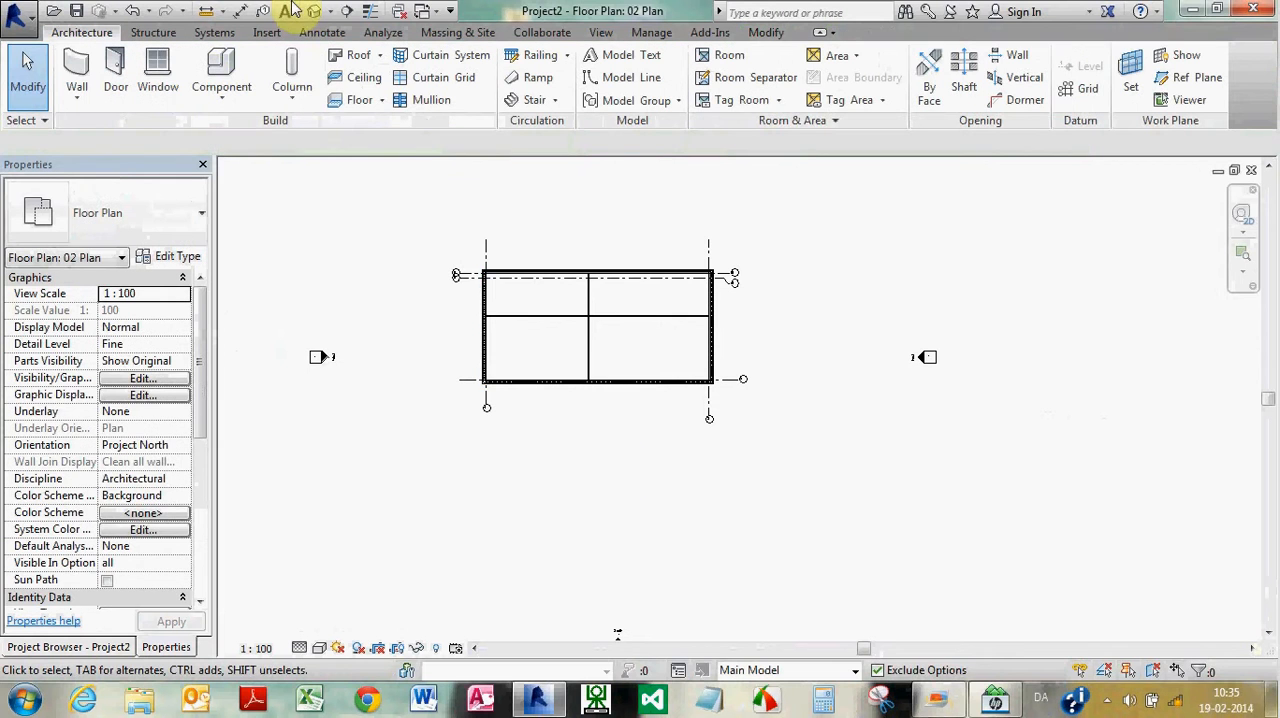
# Open the default 3D view and undo the paste of the walls to levels 02 Plan and 03 Plan
pyautogui.click(313, 12)
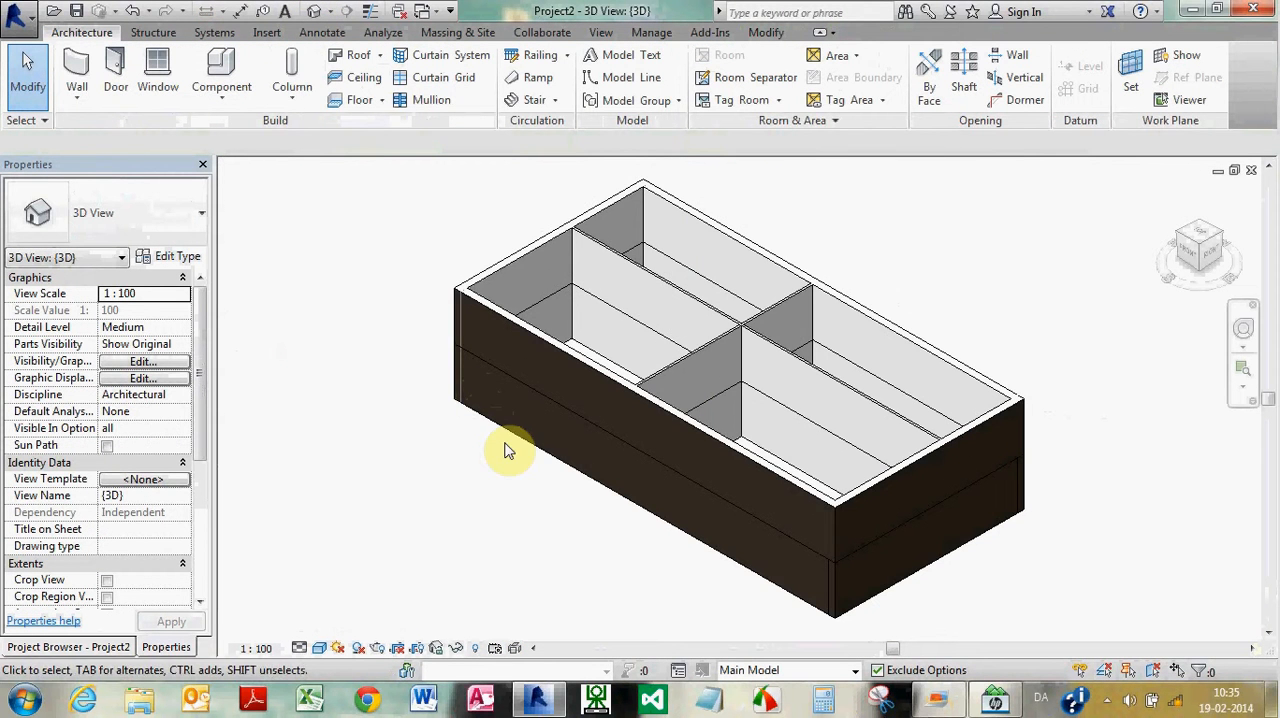
pyautogui.keyDown('shift'); pyautogui.moveTo(510, 487); pyautogui.dragTo(653, 460, button='middle'); pyautogui.keyUp('shift')
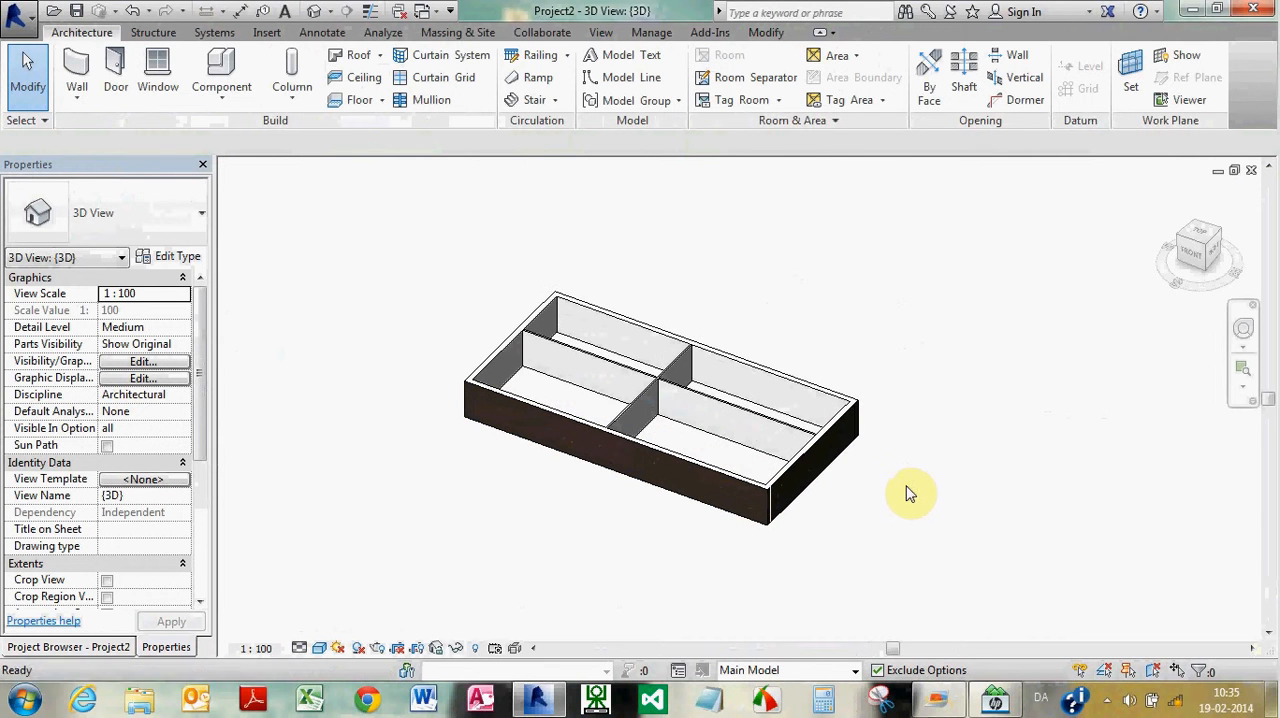
pyautogui.hotkey('ctrl', 'z')
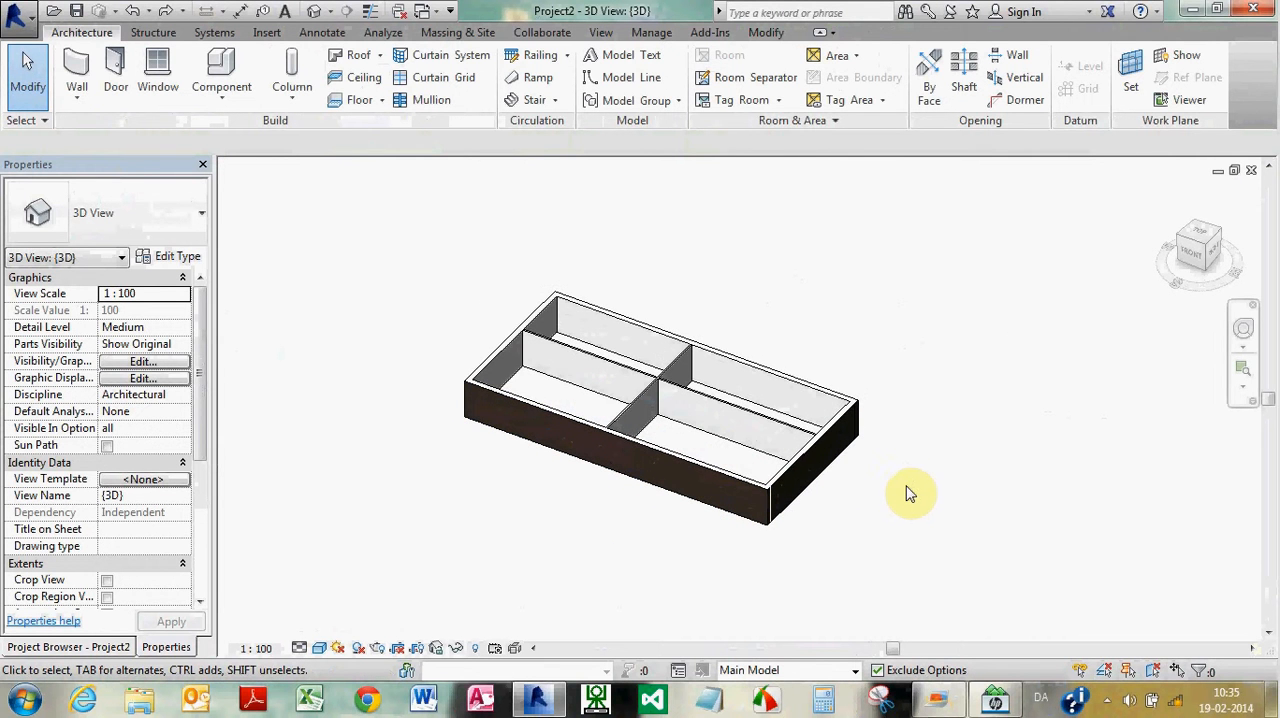
# Check the level constraints of the short exterior wall at the building's right end, widening the properties display to read them fully
pyautogui.click(813, 483)
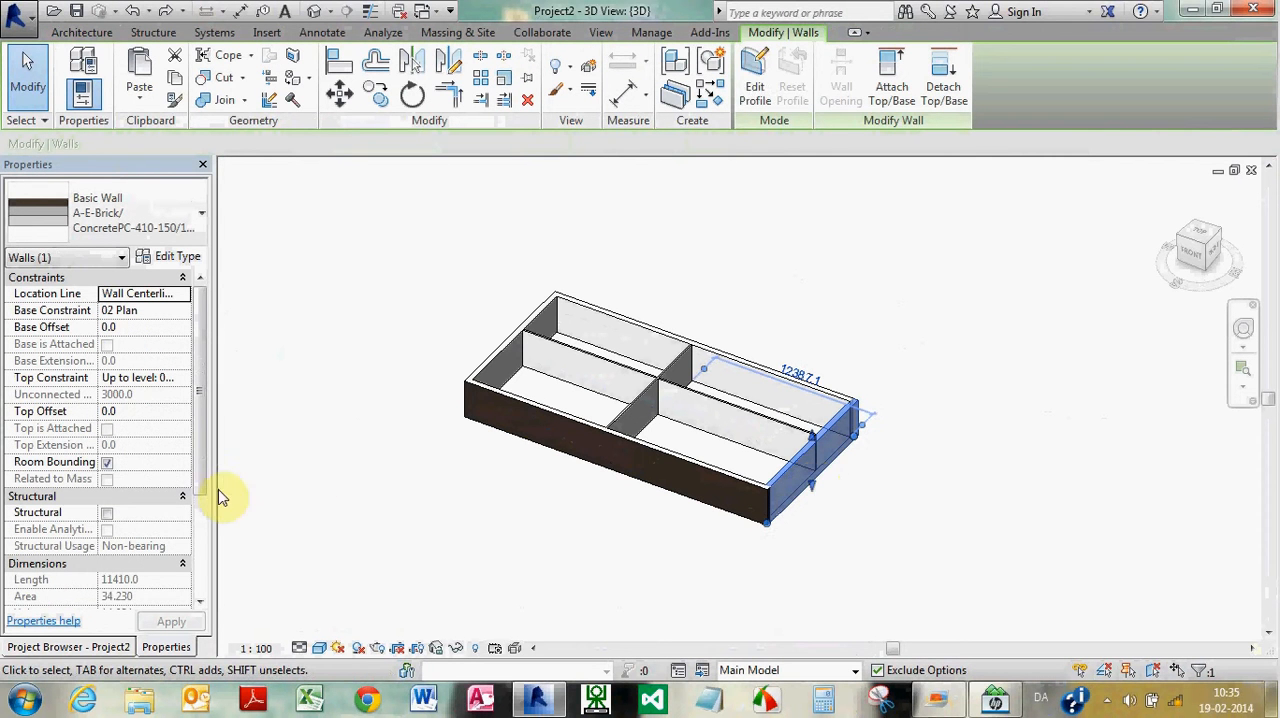
pyautogui.moveTo(217, 470); pyautogui.dragTo(262, 463)
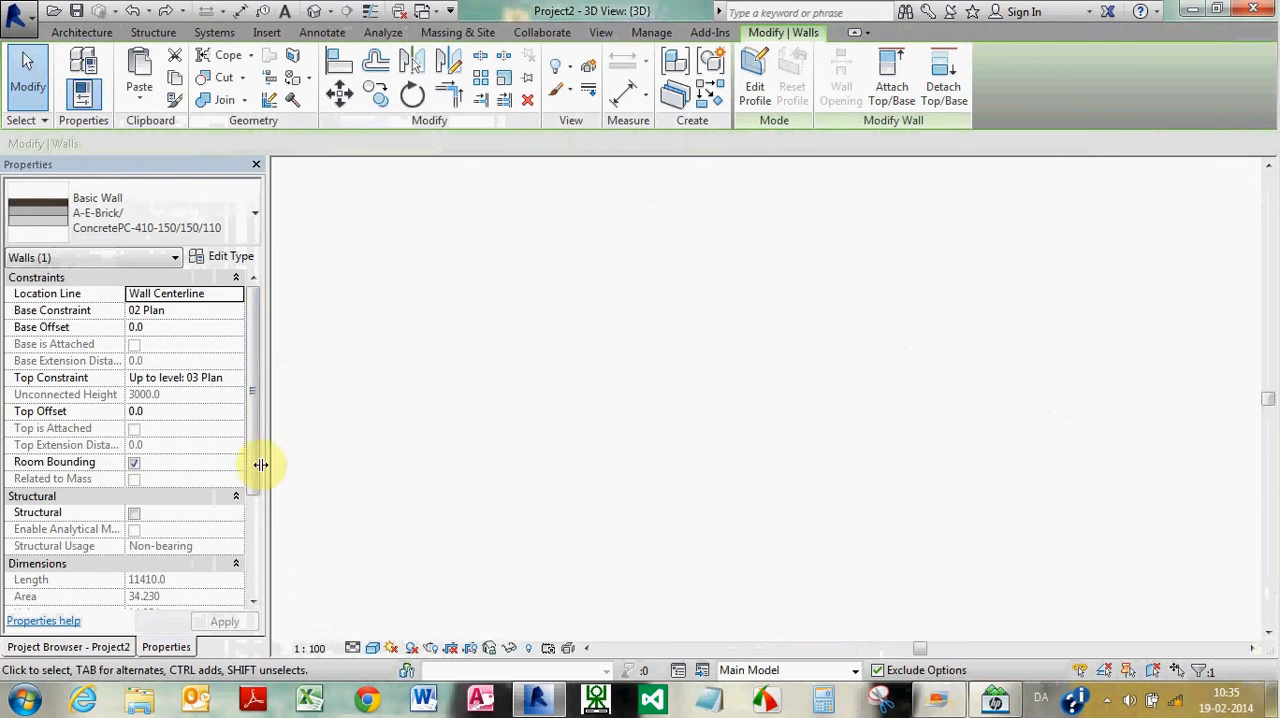
pyautogui.click(329, 463)
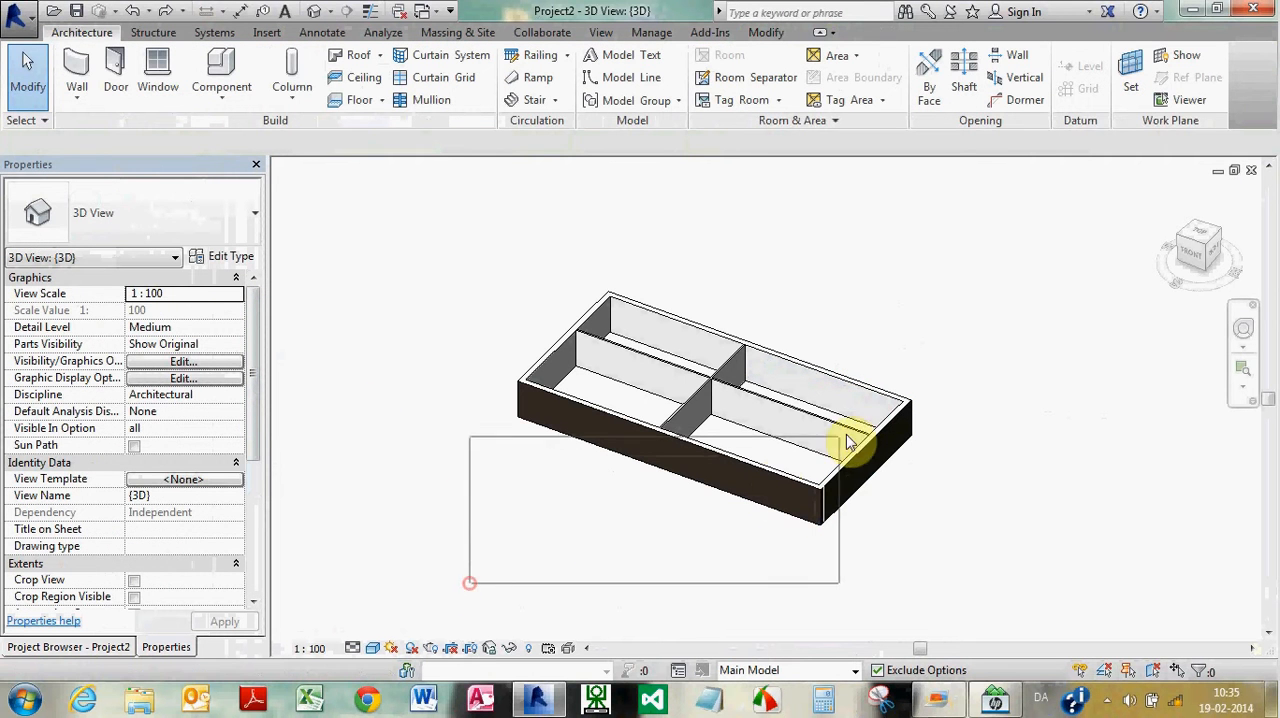
# Select all the walls in the 3D view and paste the copied walls aligned to levels 01 Plan and 03 Plan
pyautogui.moveTo(471, 586); pyautogui.dragTo(878, 416)
pyautogui.moveTo(471, 583); pyautogui.dragTo(955, 266)
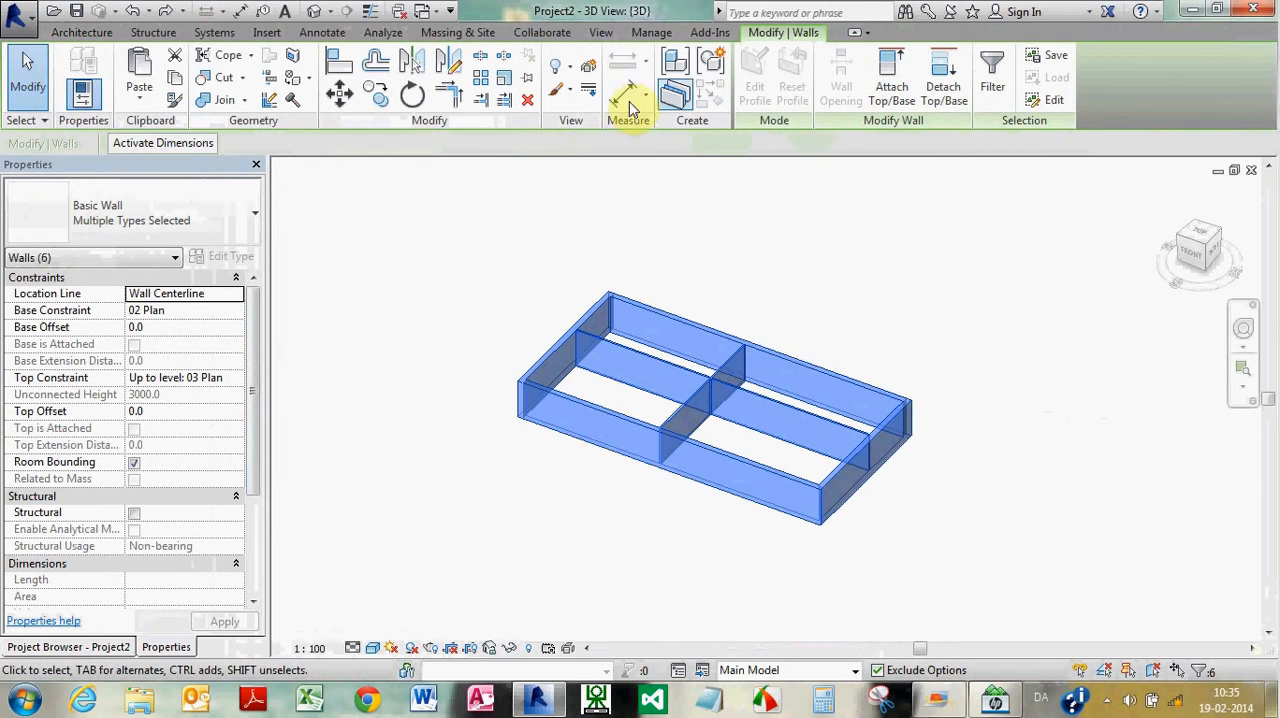
pyautogui.click(140, 97)
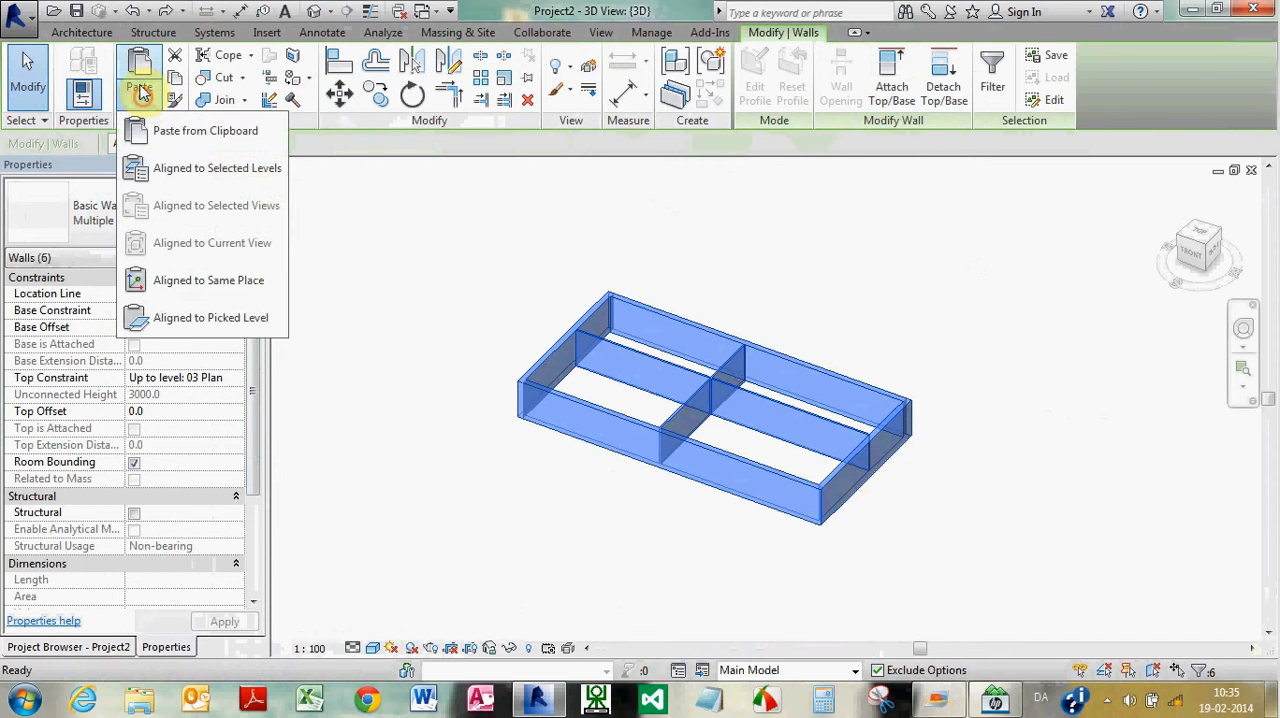
pyautogui.click(240, 165)
pyautogui.click(548, 235)
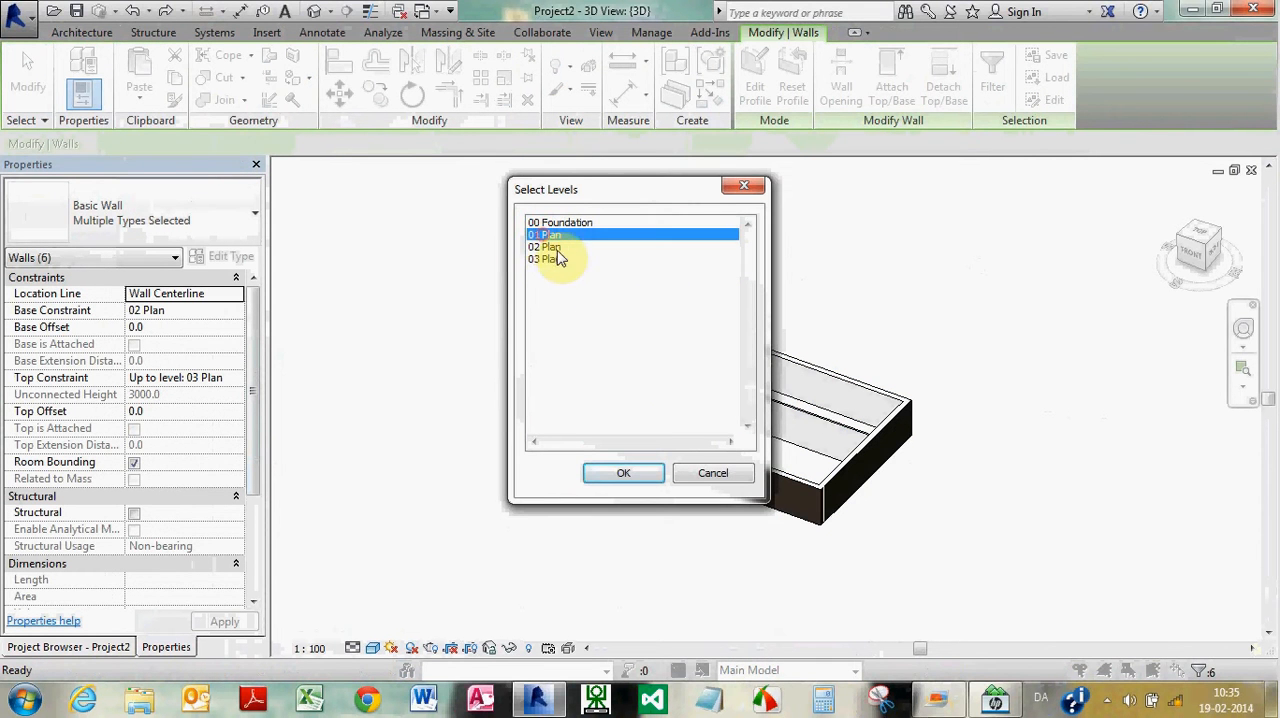
pyautogui.keyDown('ctrl'); pyautogui.click(547, 260); pyautogui.keyUp('ctrl')
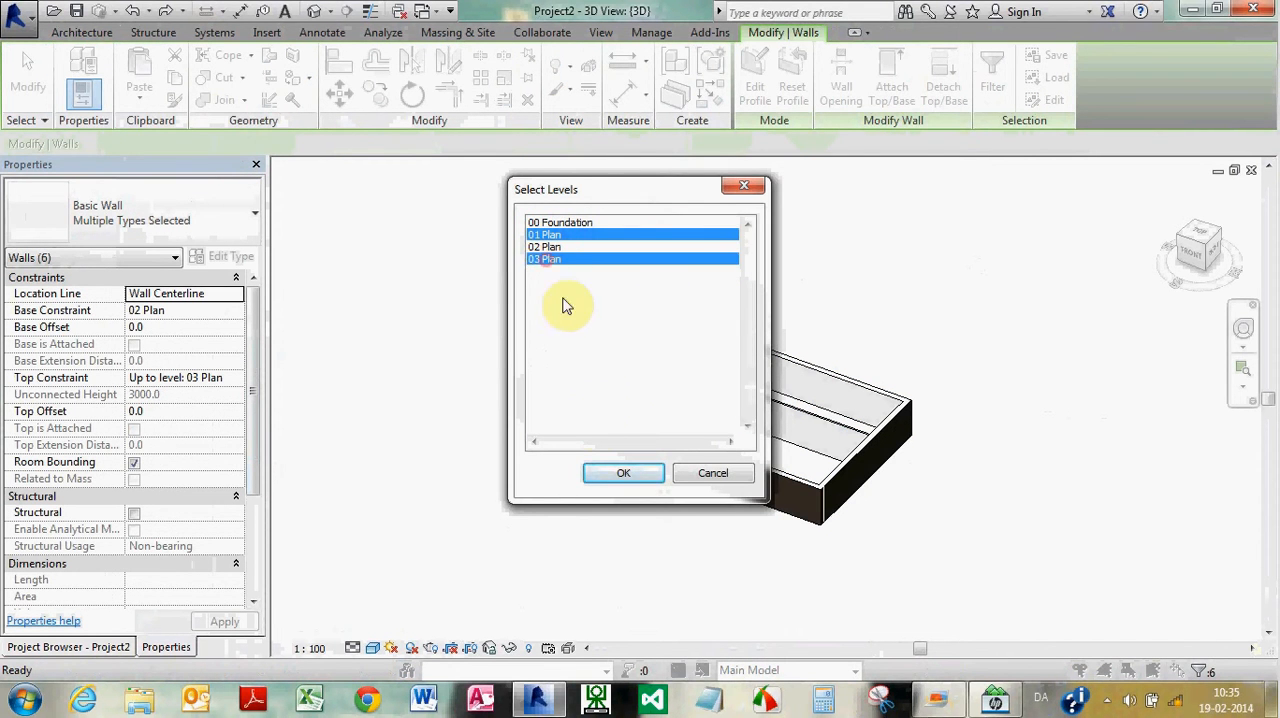
pyautogui.click(628, 474)
pyautogui.click(492, 497)
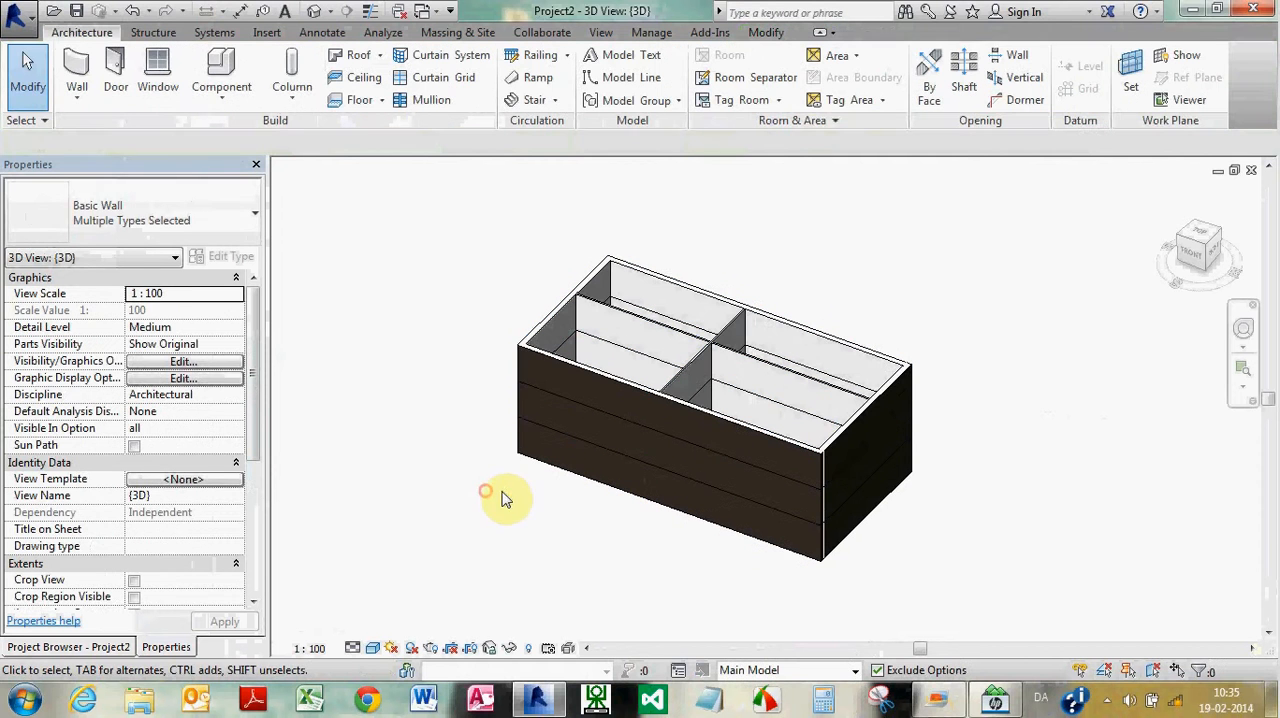
# Move the middle storey's short exterior wall outward at the building's right end, beyond the walls above and below
pyautogui.keyDown('shift'); pyautogui.moveTo(926, 471); pyautogui.dragTo(995, 492, button='middle'); pyautogui.keyUp('shift')
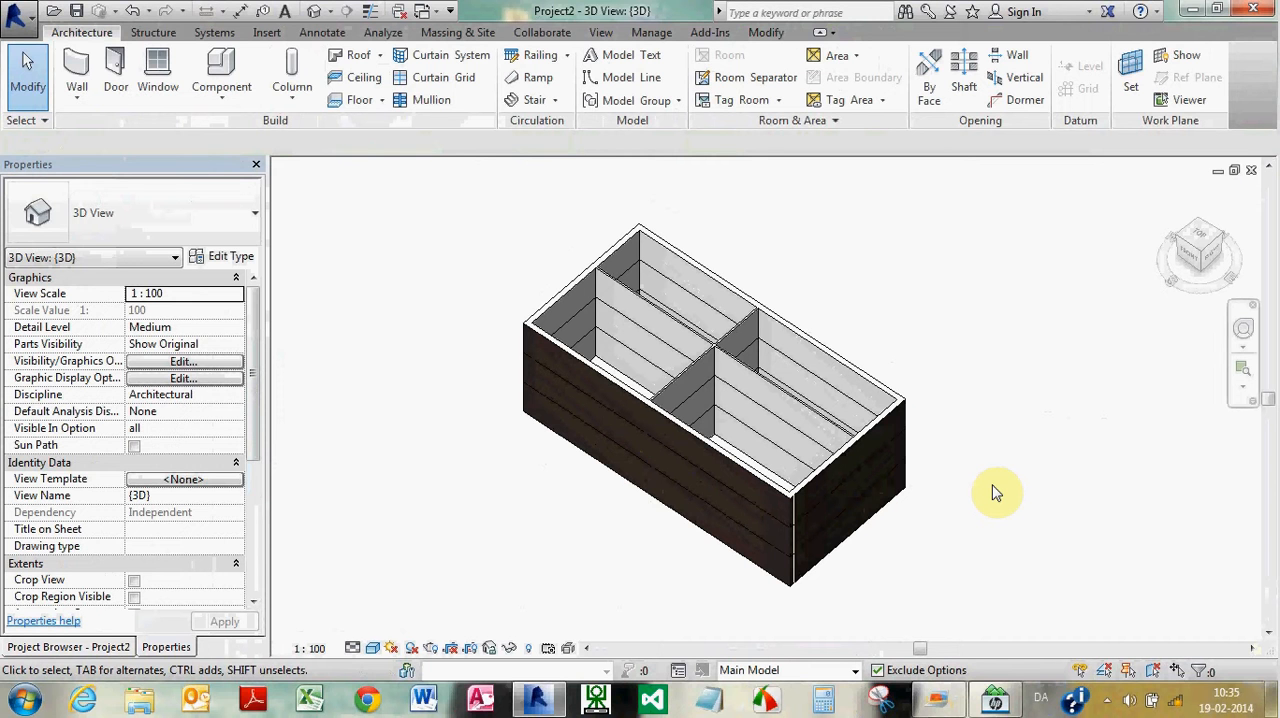
pyautogui.click(885, 478)
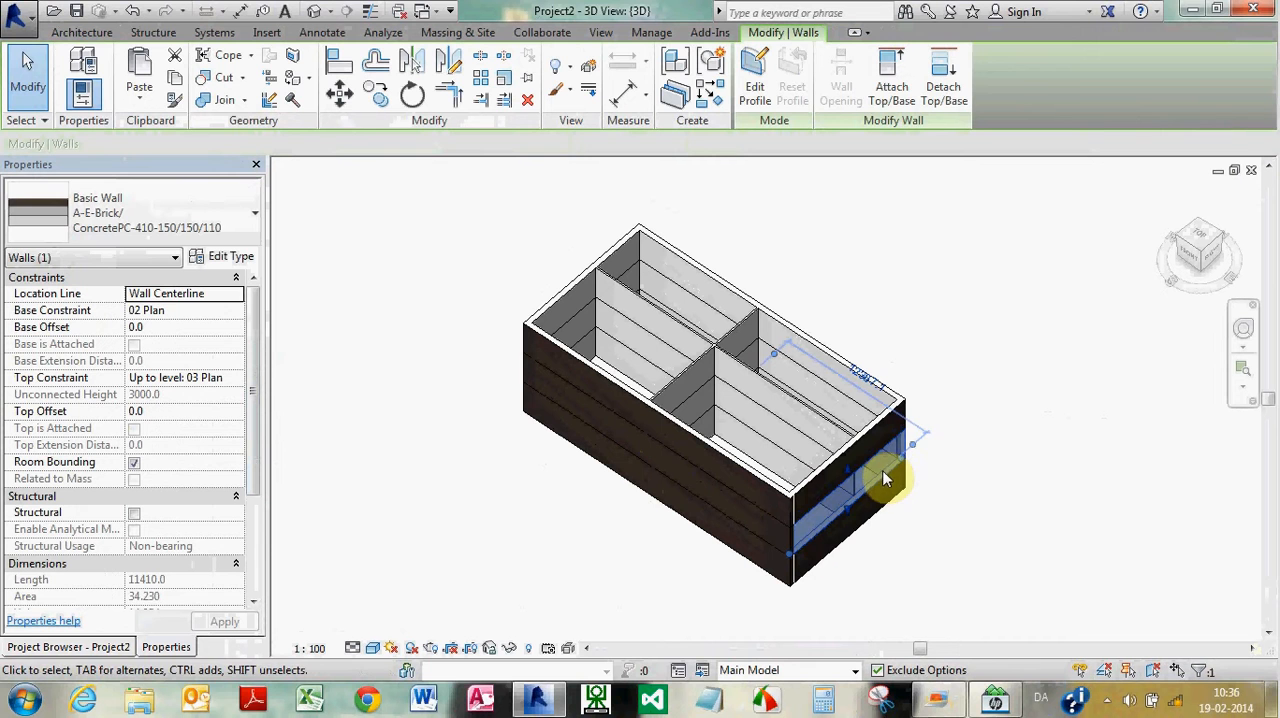
pyautogui.moveTo(885, 478); pyautogui.dragTo(1012, 510)
pyautogui.click(1012, 510)
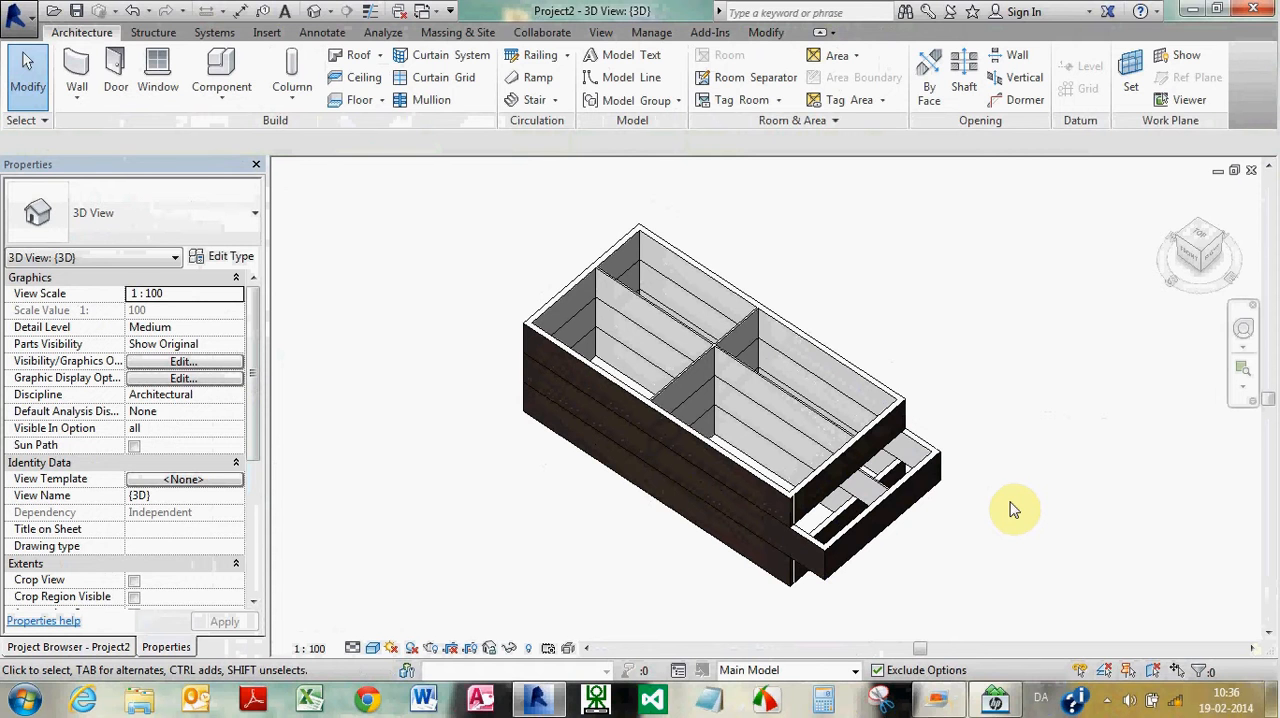
pyautogui.click(1049, 444)
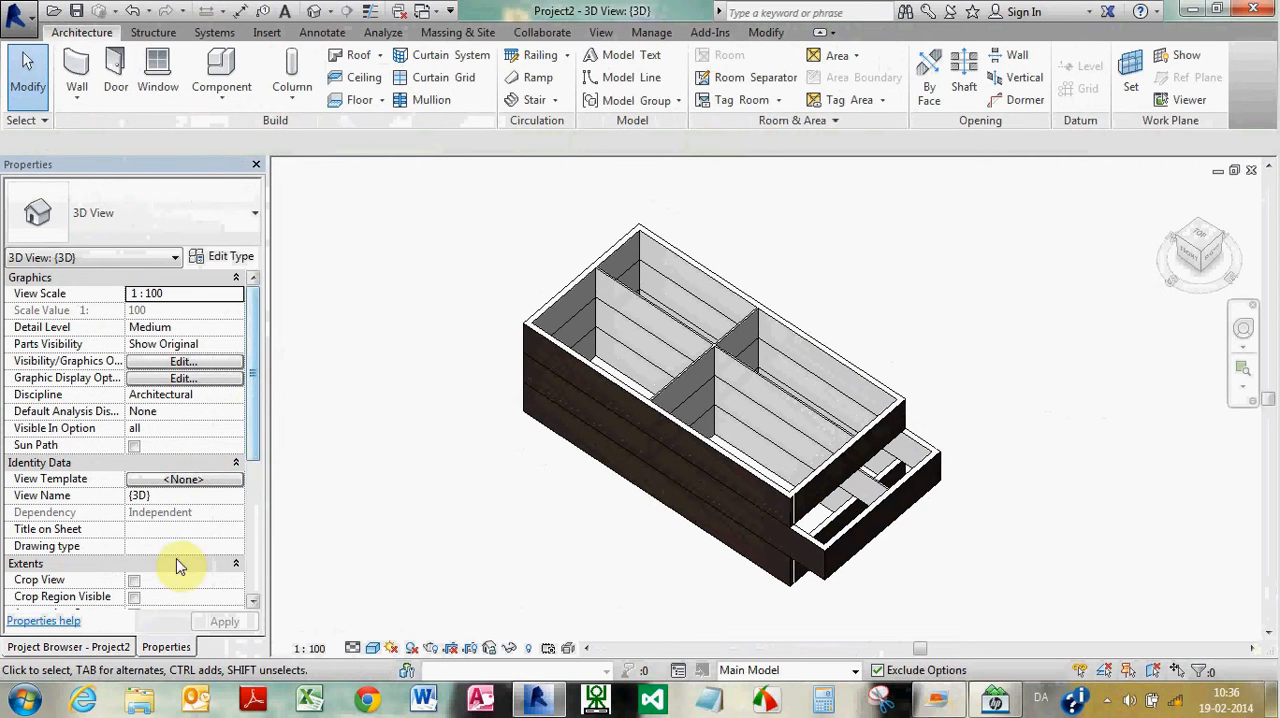
# Open the 01 Plan floor plan
pyautogui.click(126, 647)
pyautogui.doubleClick(88, 239)
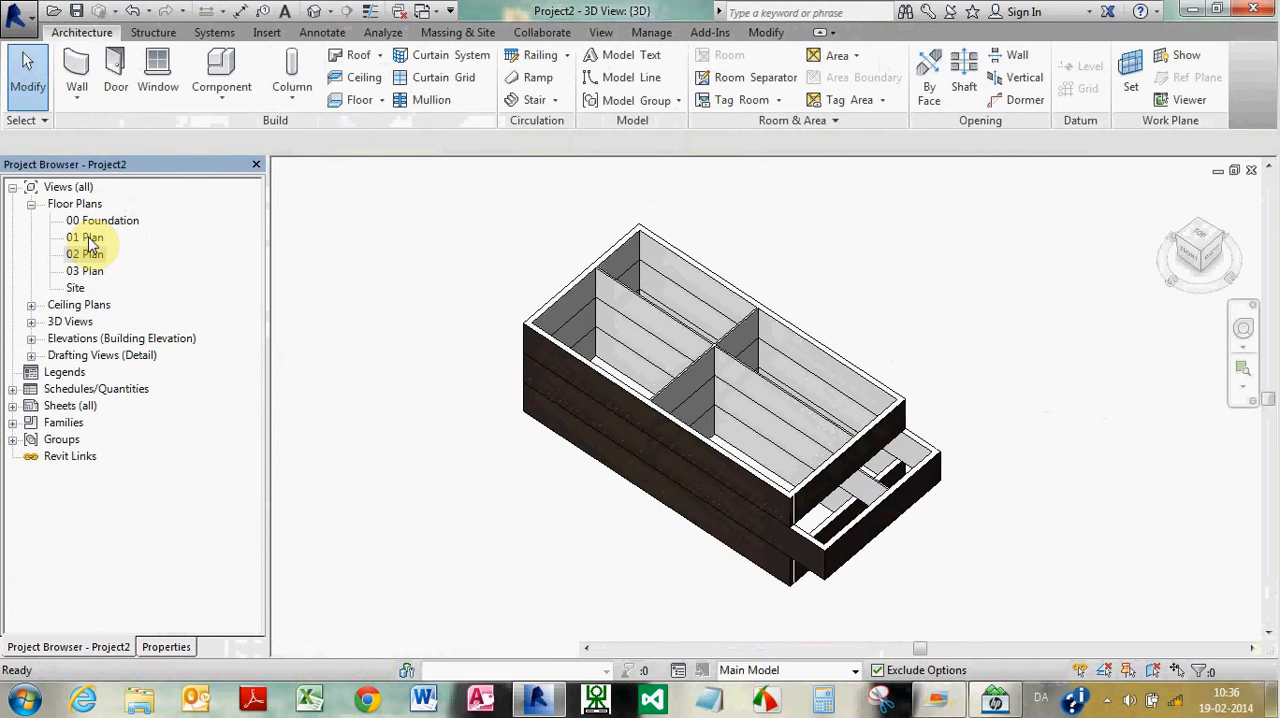
pyautogui.scroll(-2, 735, 382)
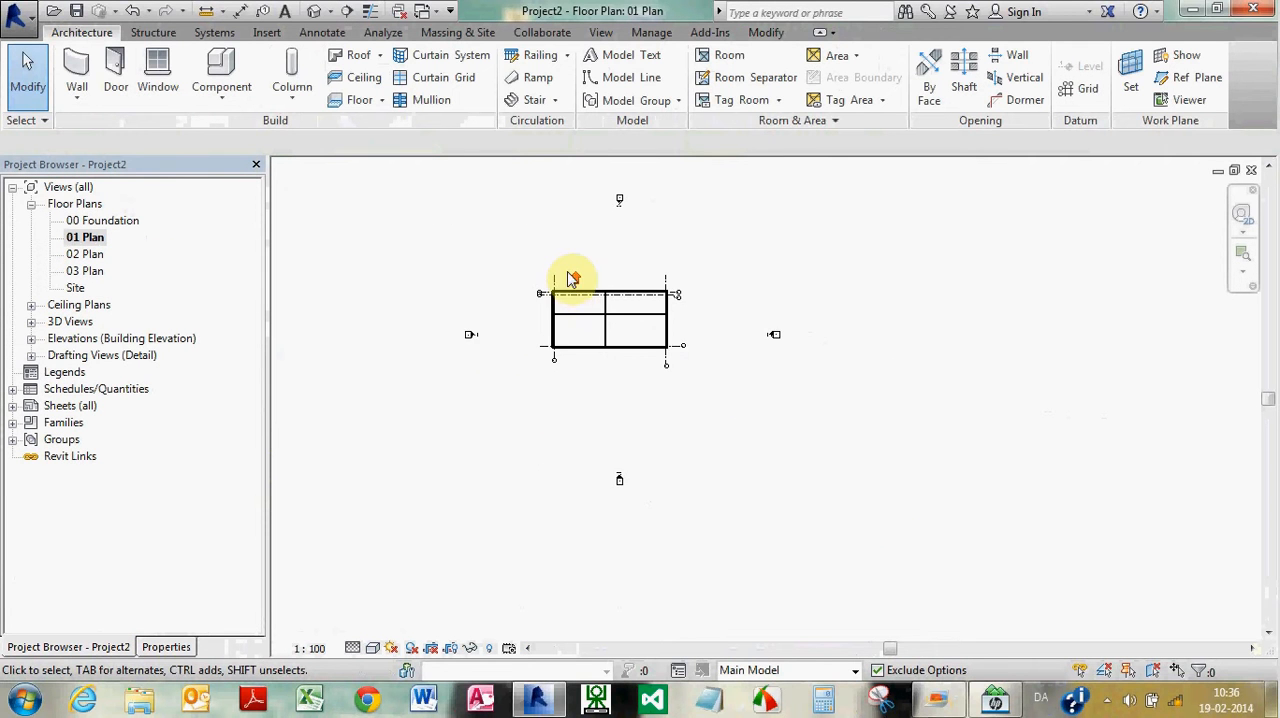
pyautogui.scroll(3, 578, 278)
pyautogui.scroll(2, 605, 284)
pyautogui.scroll(-1, 612, 286)
pyautogui.scroll(2, 645, 318)
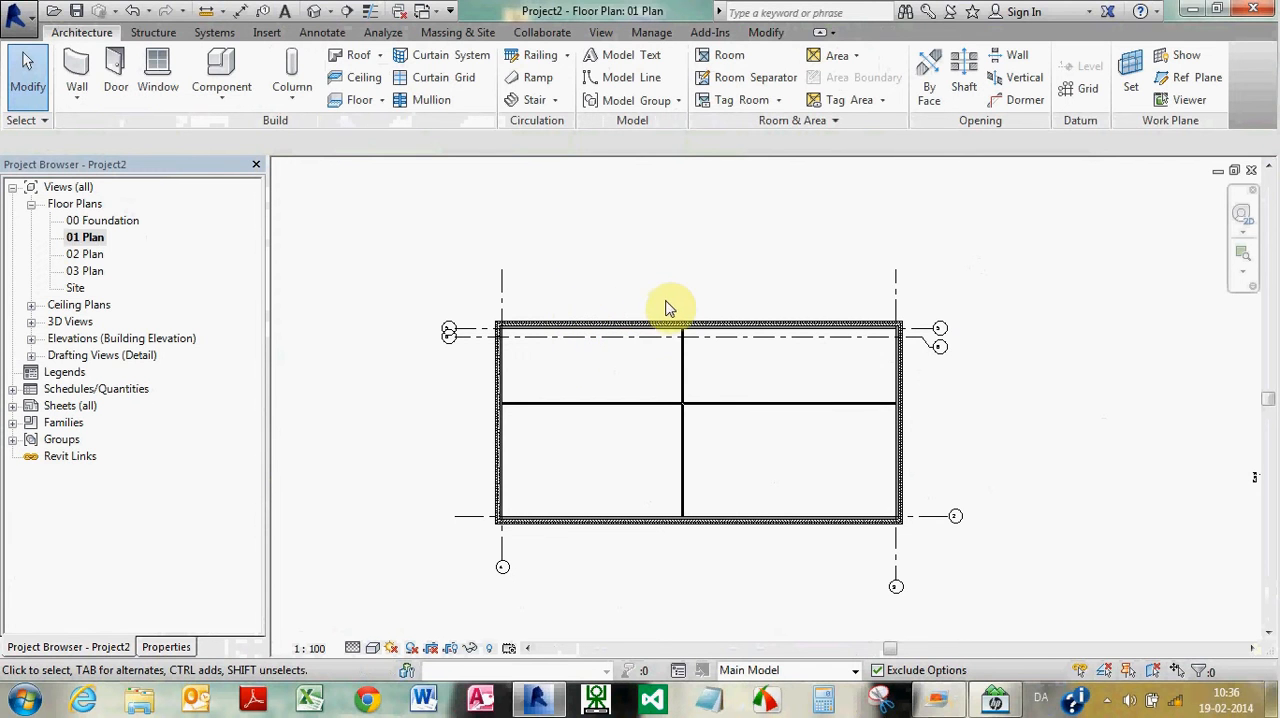
# Place rooms with tags in all four spaces enclosed by the walls of the 01 Plan floor plan
pyautogui.click(718, 55)
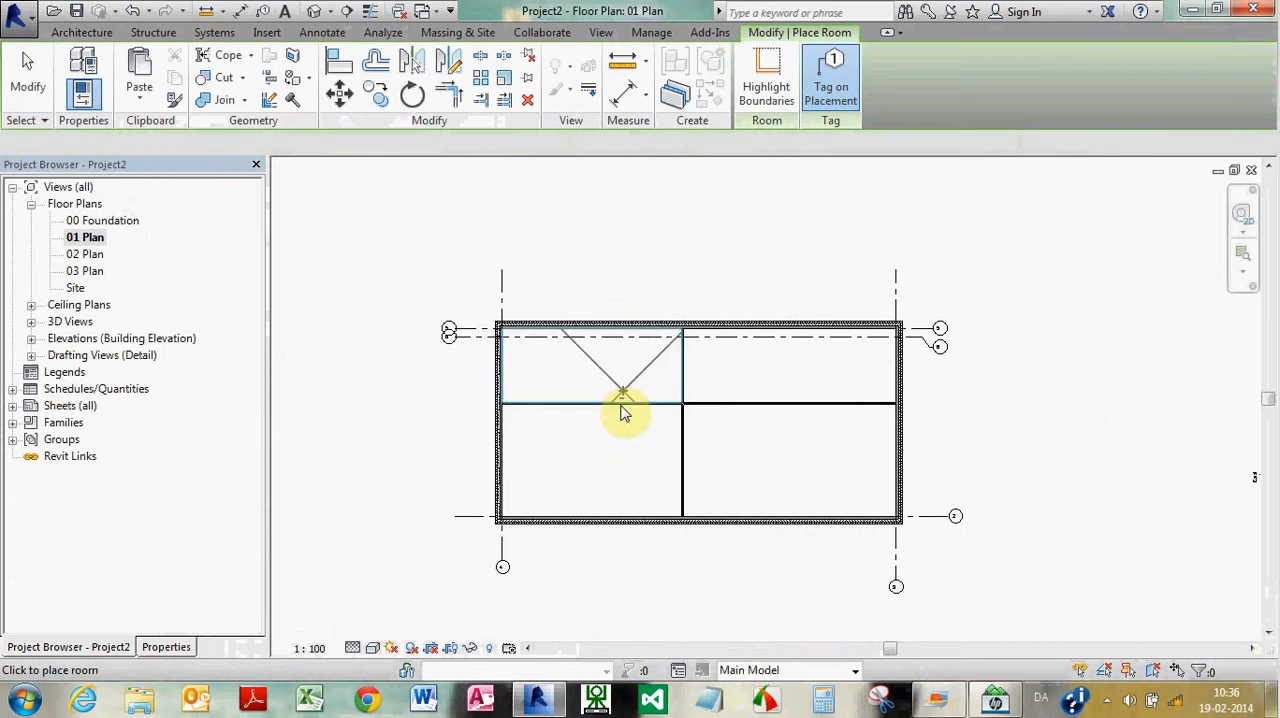
pyautogui.click(601, 455)
pyautogui.click(812, 471)
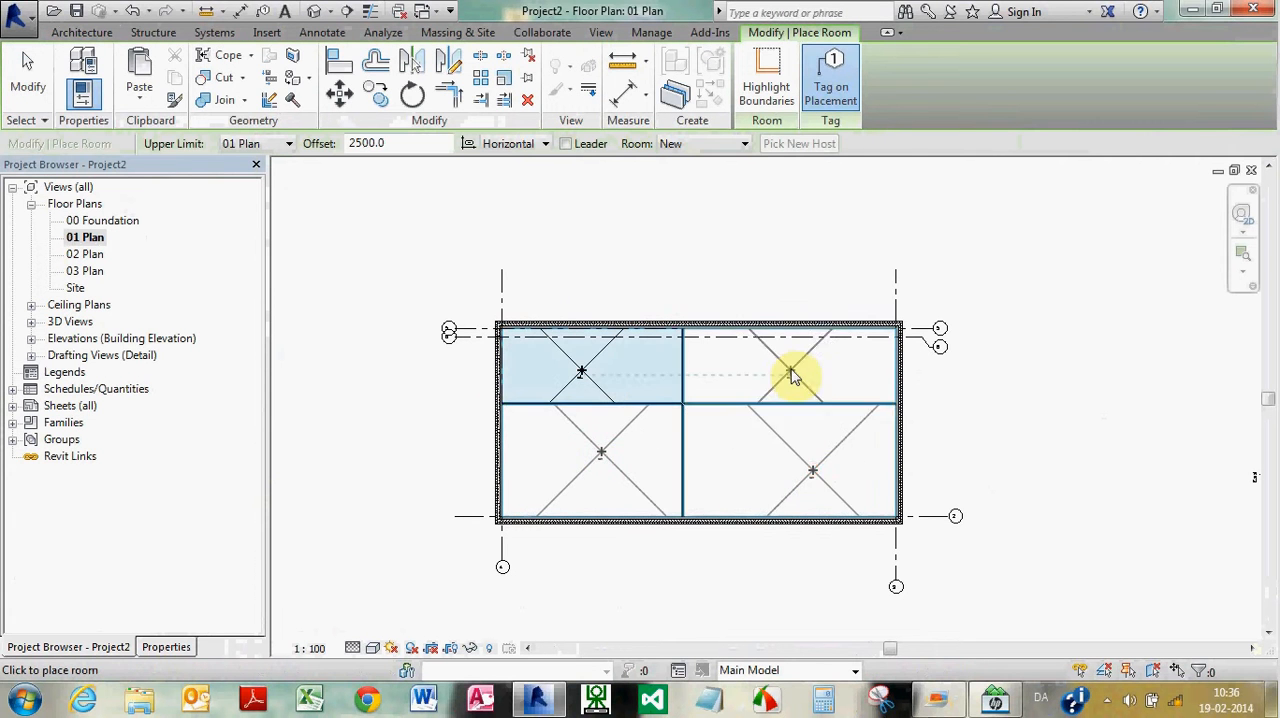
pyautogui.click(798, 374)
pyautogui.press('Escape')
pyautogui.press('Escape')
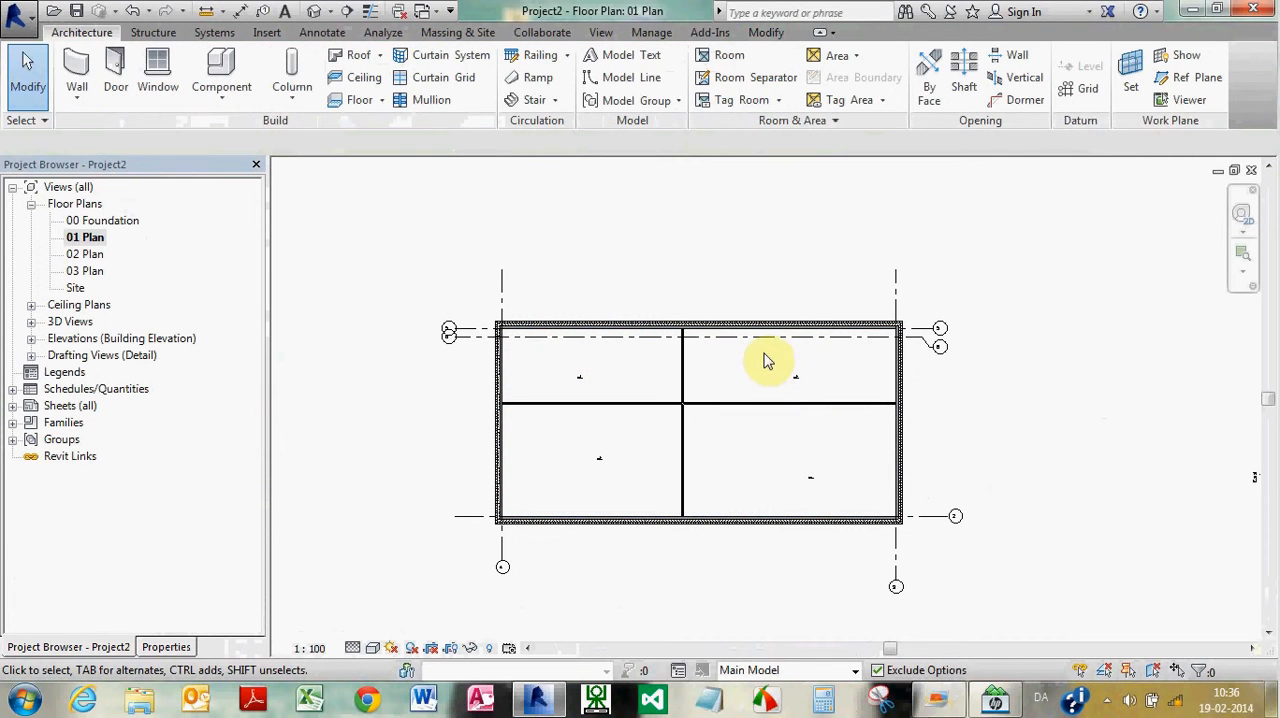
# Add an aligned dimension between grids 2 and 5 just outside the right exterior wall
pyautogui.click(322, 33)
pyautogui.click(85, 65)
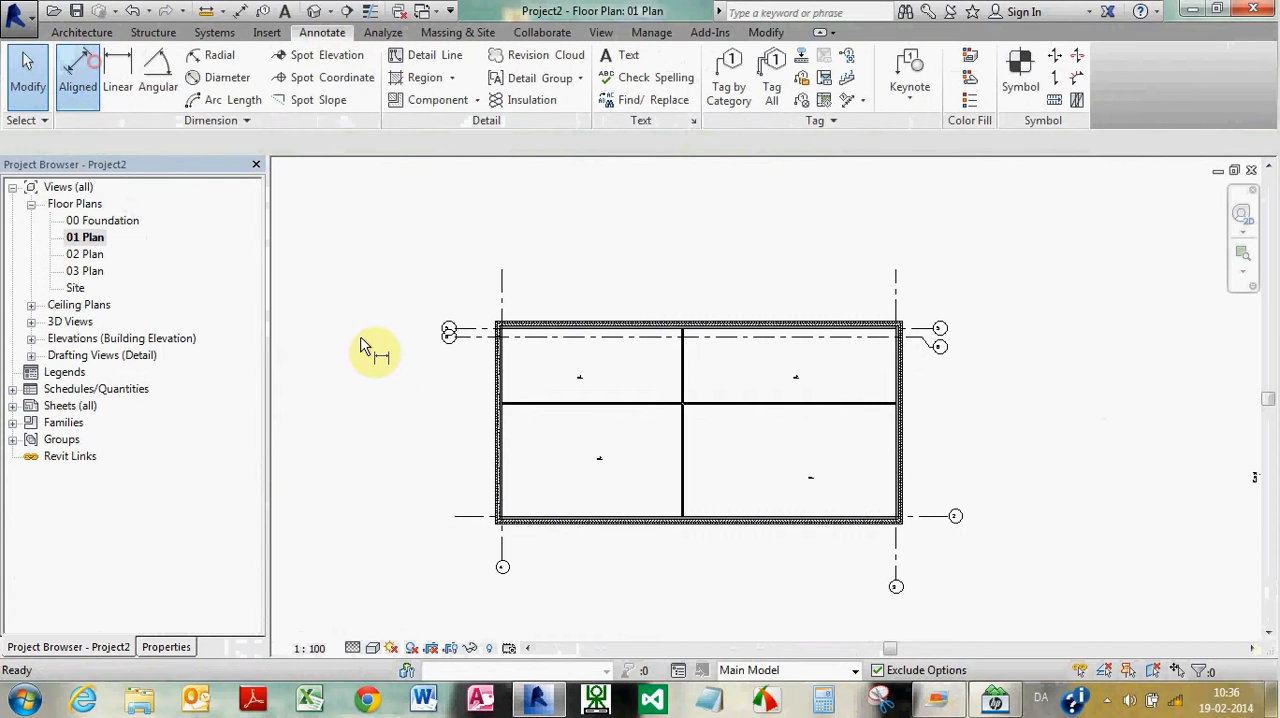
pyautogui.click(928, 517)
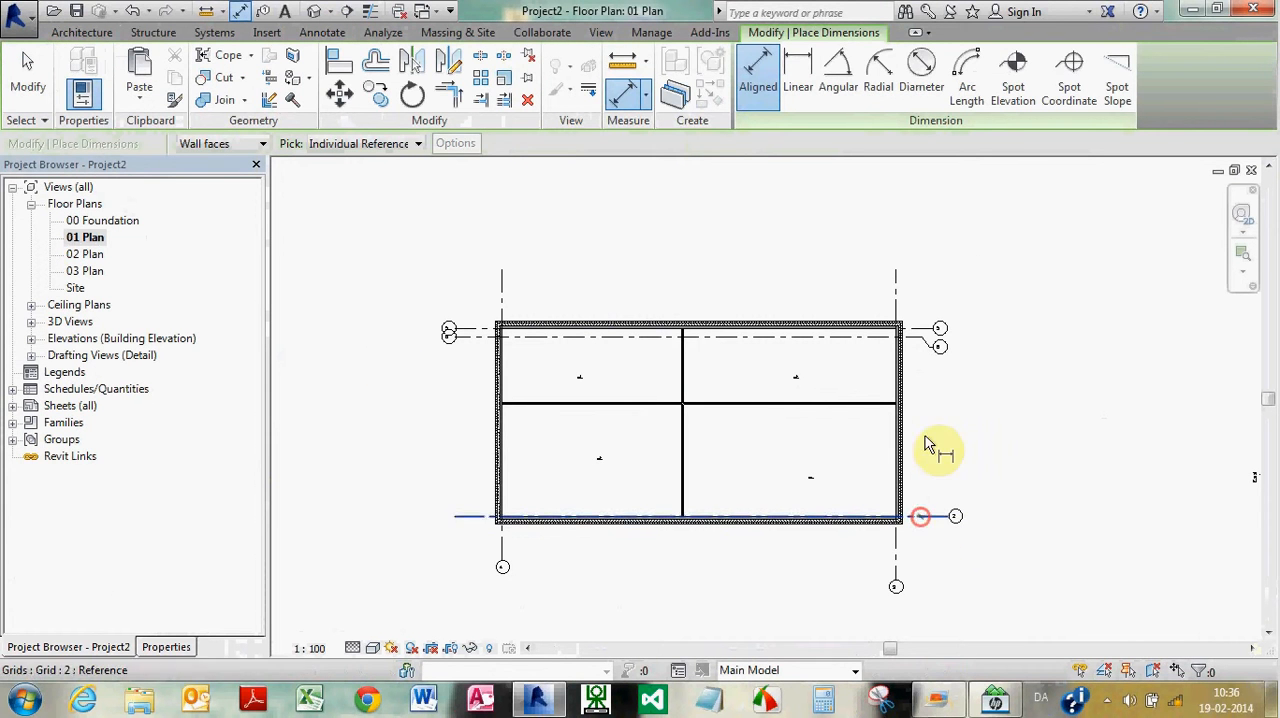
pyautogui.click(921, 330)
pyautogui.click(926, 355)
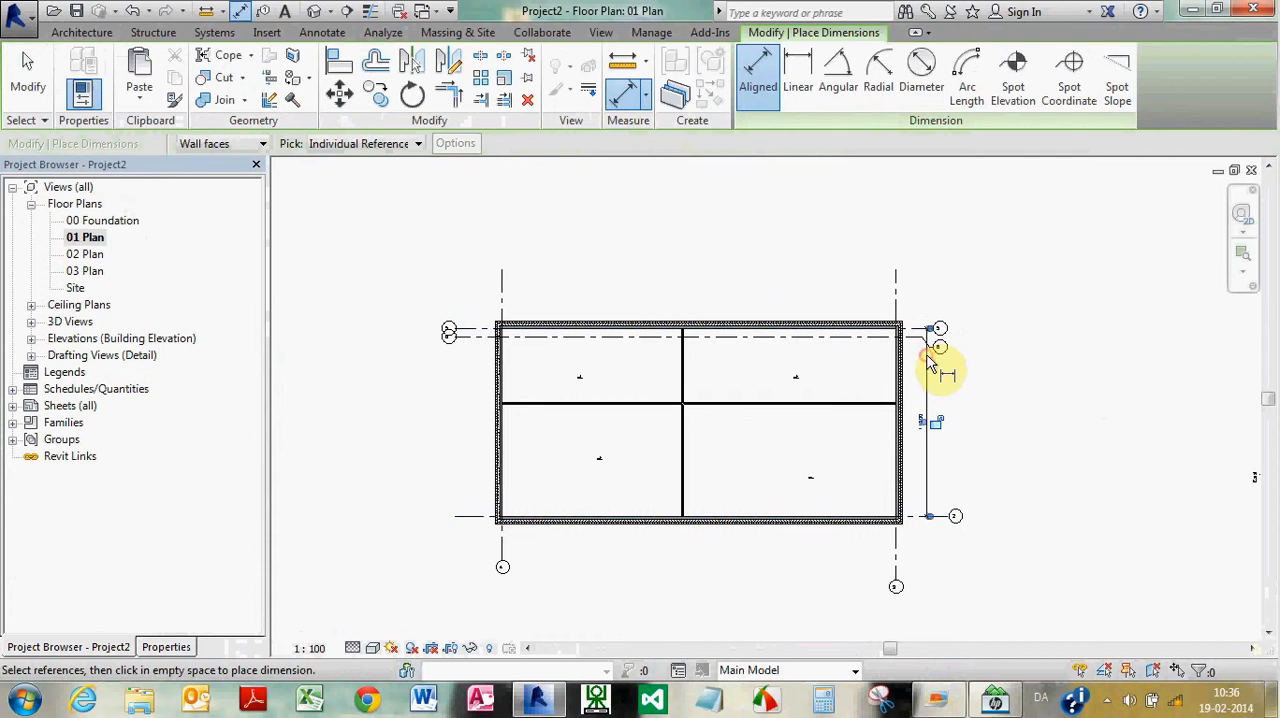
pyautogui.press('Escape')
pyautogui.press('Escape')
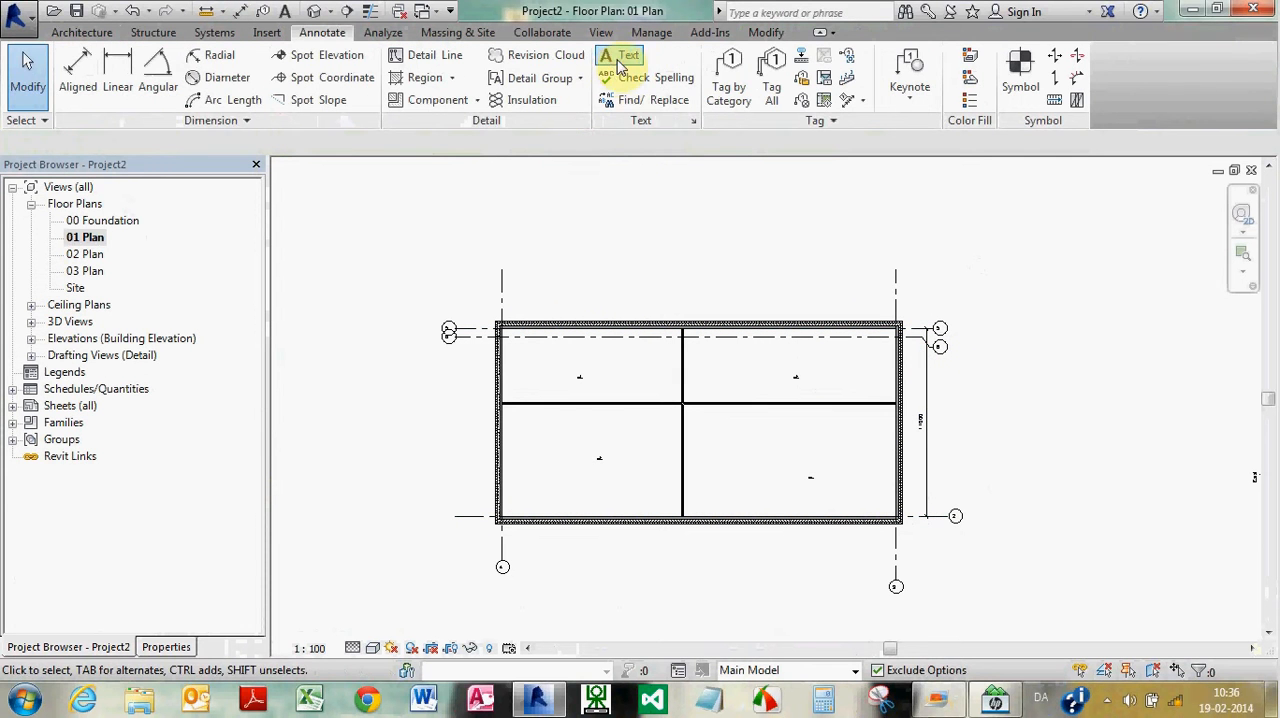
# Place a four-line sample text note to the right of the dimension between grids 2 and 5
pyautogui.click(615, 60)
pyautogui.click(951, 399)
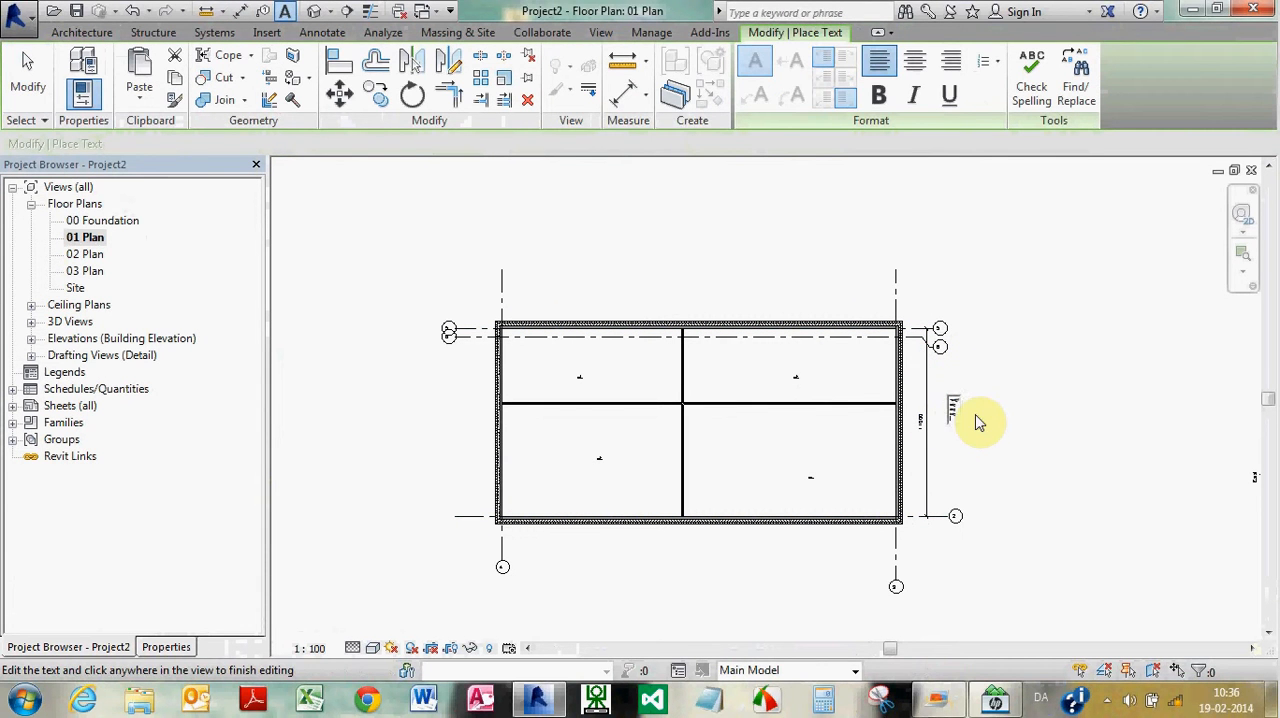
pyautogui.click(995, 420)
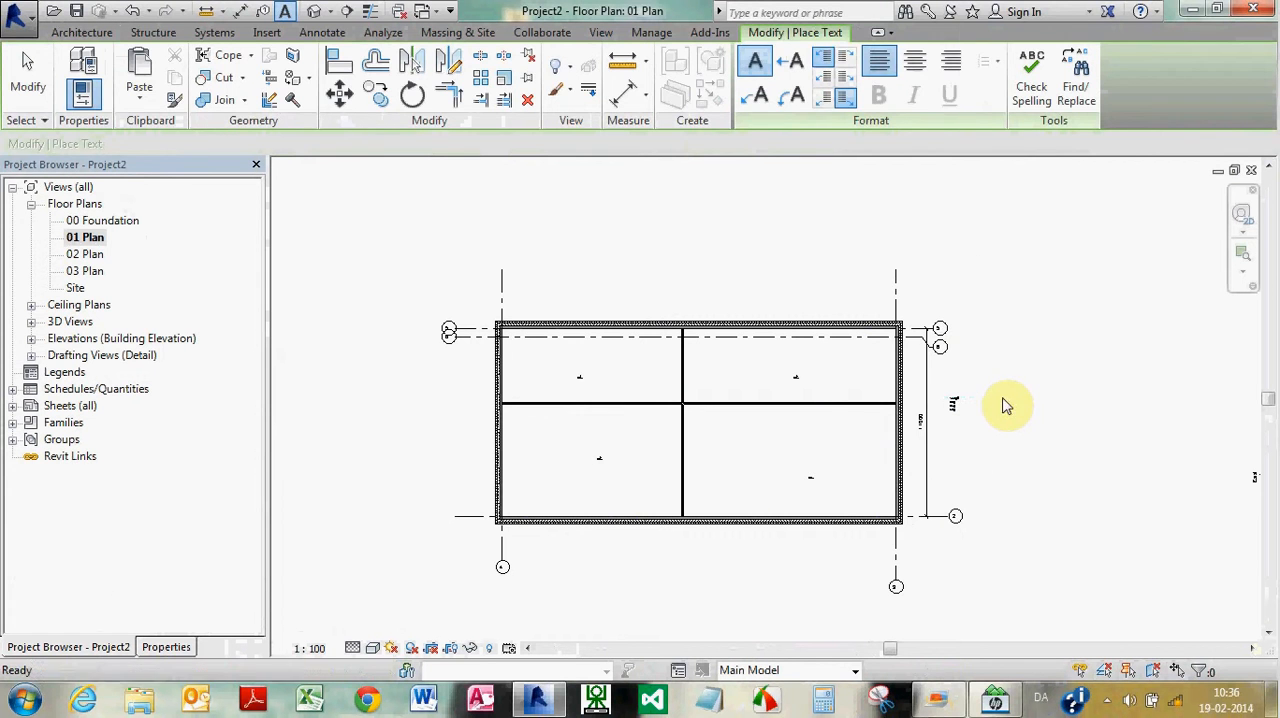
pyautogui.press('Escape')
# Draw a single vertical detail line in style A_0.18_solid to the right of the text note in 01 Plan
pyautogui.scroll(3, 950, 397)
pyautogui.scroll(2, 950, 397)
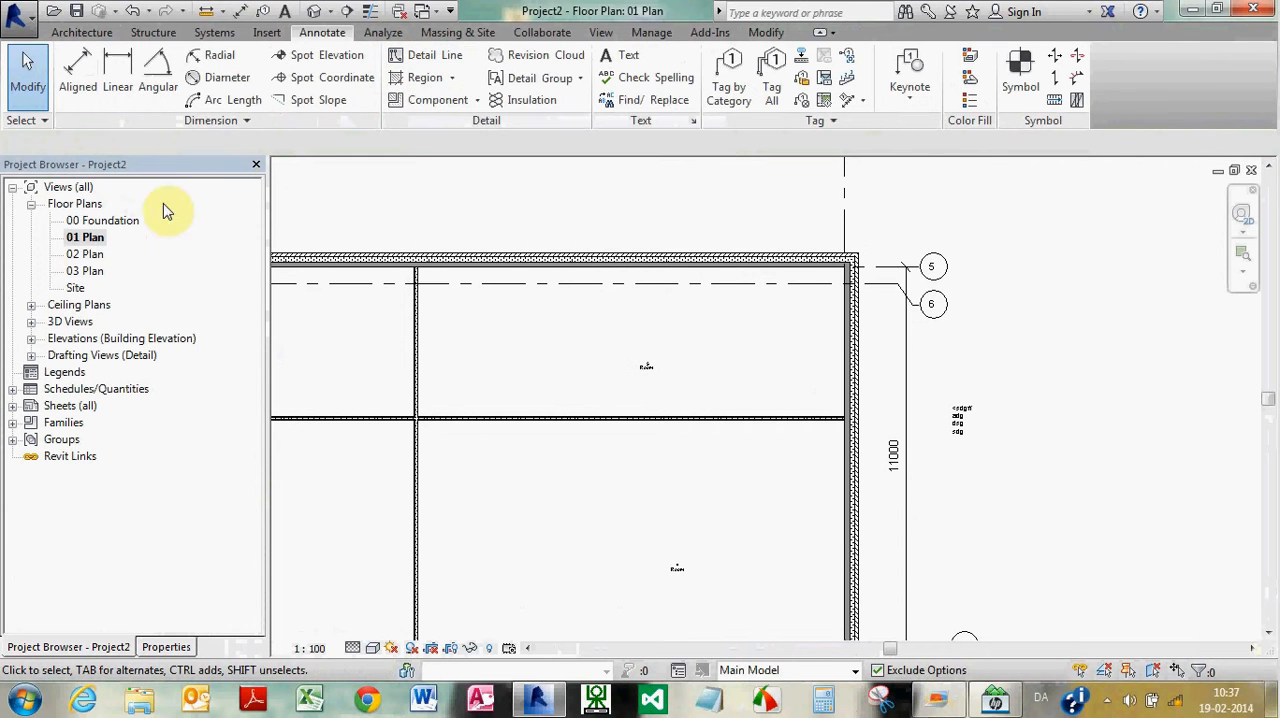
pyautogui.click(409, 66)
pyautogui.click(1058, 270)
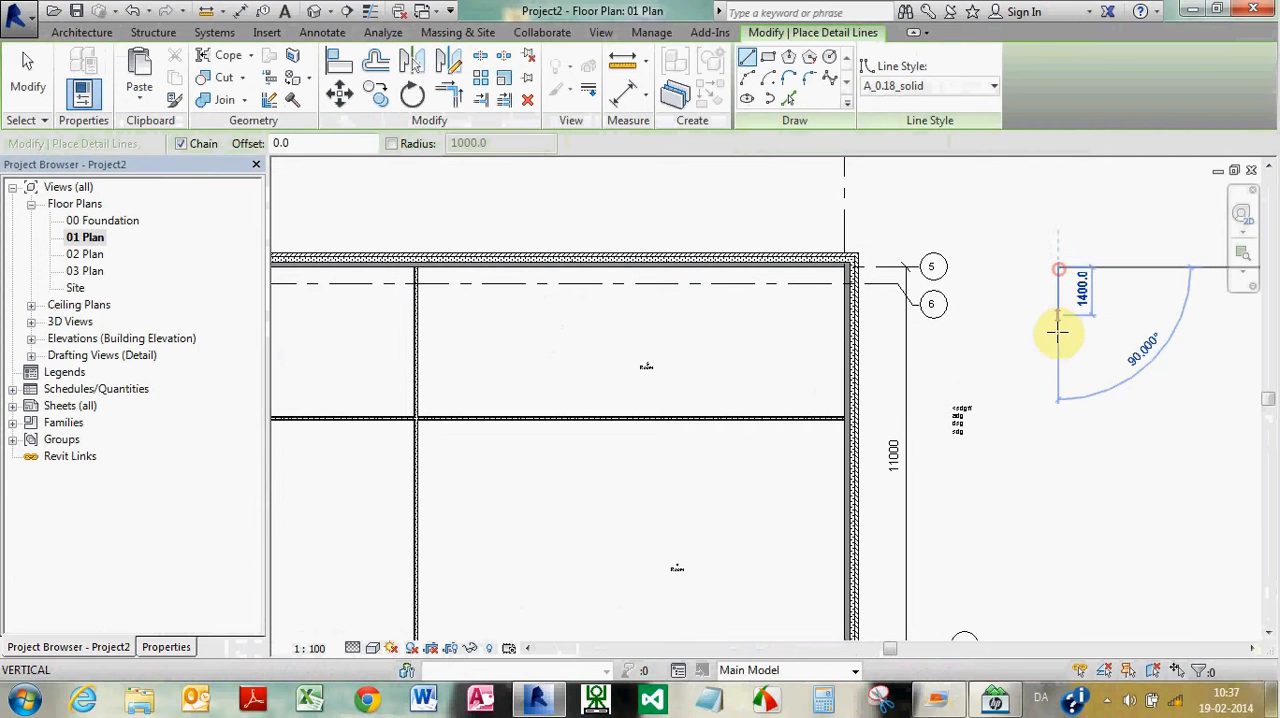
pyautogui.click(1058, 520)
pyautogui.press('Escape')
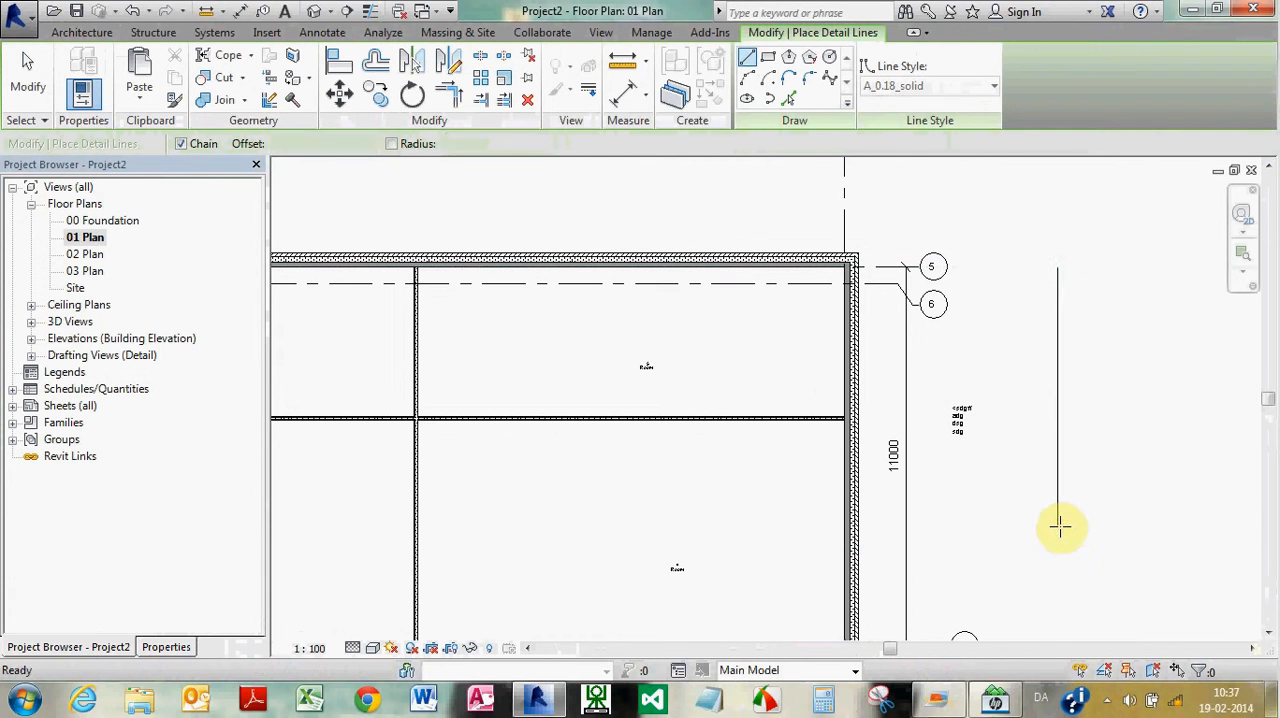
pyautogui.press('Escape')
pyautogui.scroll(-4, 1063, 434)
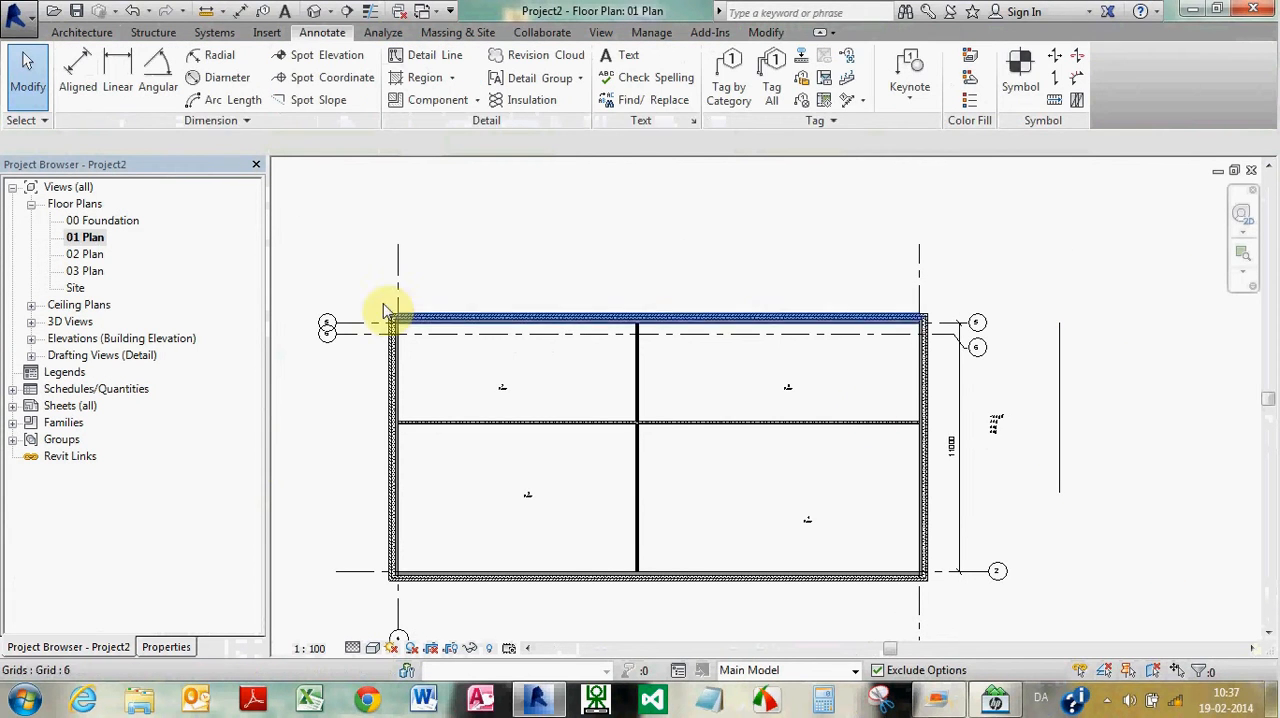
# Check the default 3D view for the detail line and return to the 01 Plan floor plan
pyautogui.click(314, 11)
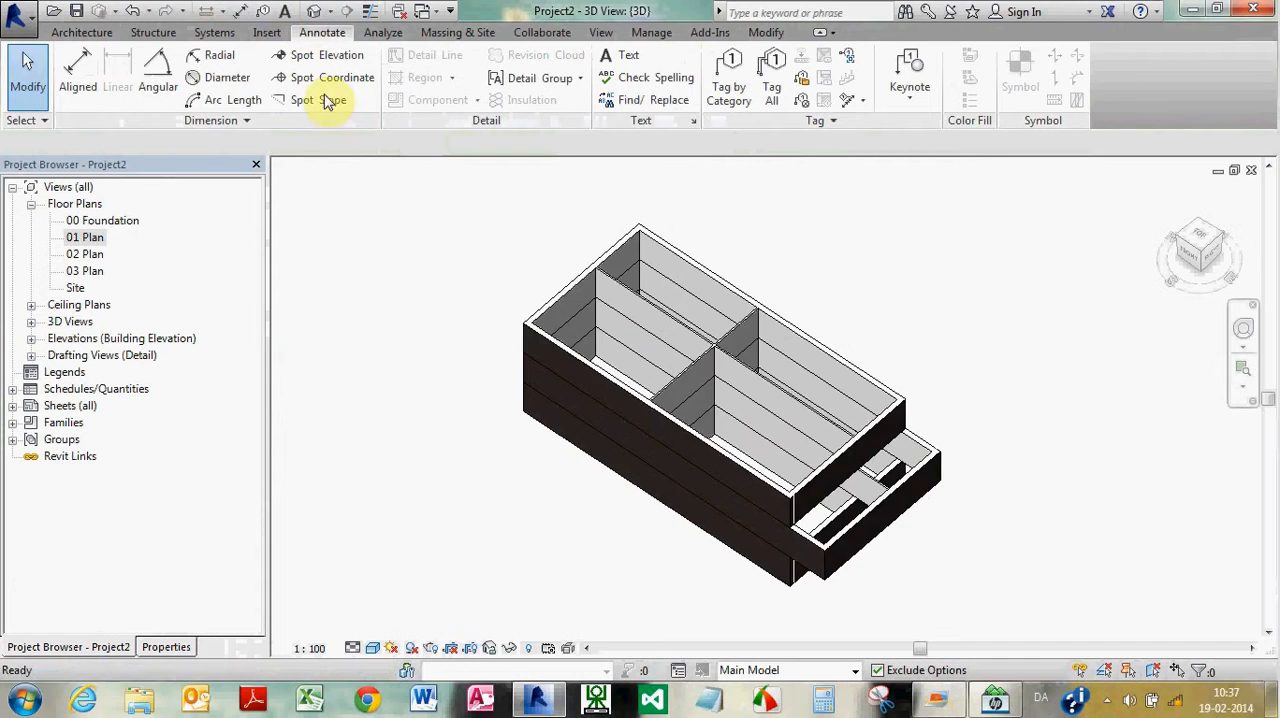
pyautogui.scroll(-3, 468, 279)
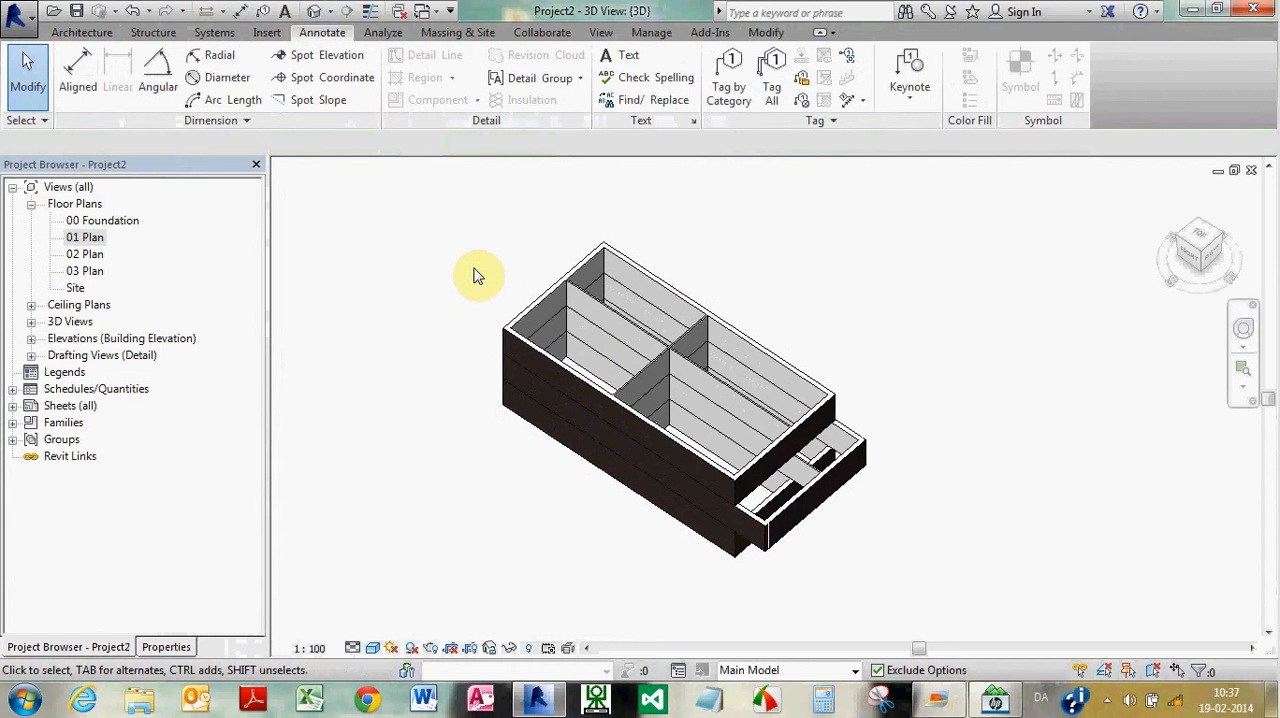
pyautogui.doubleClick(97, 237)
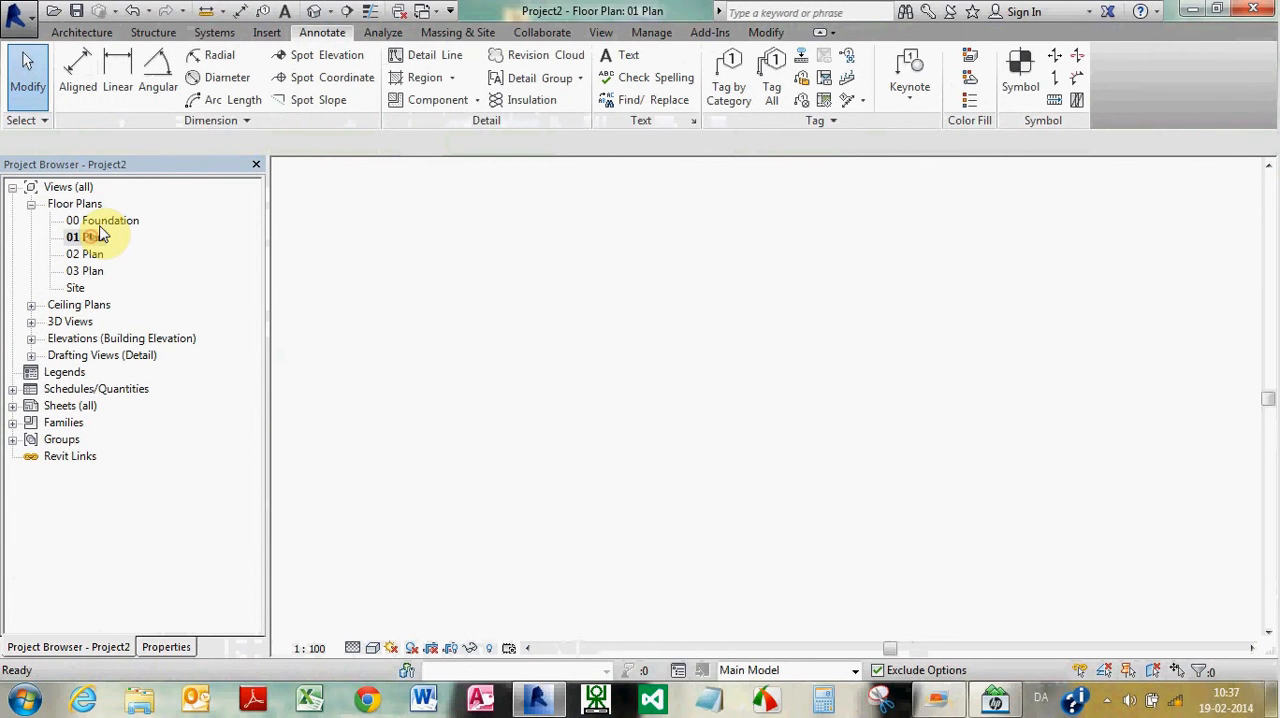
pyautogui.scroll(-1, 452, 286)
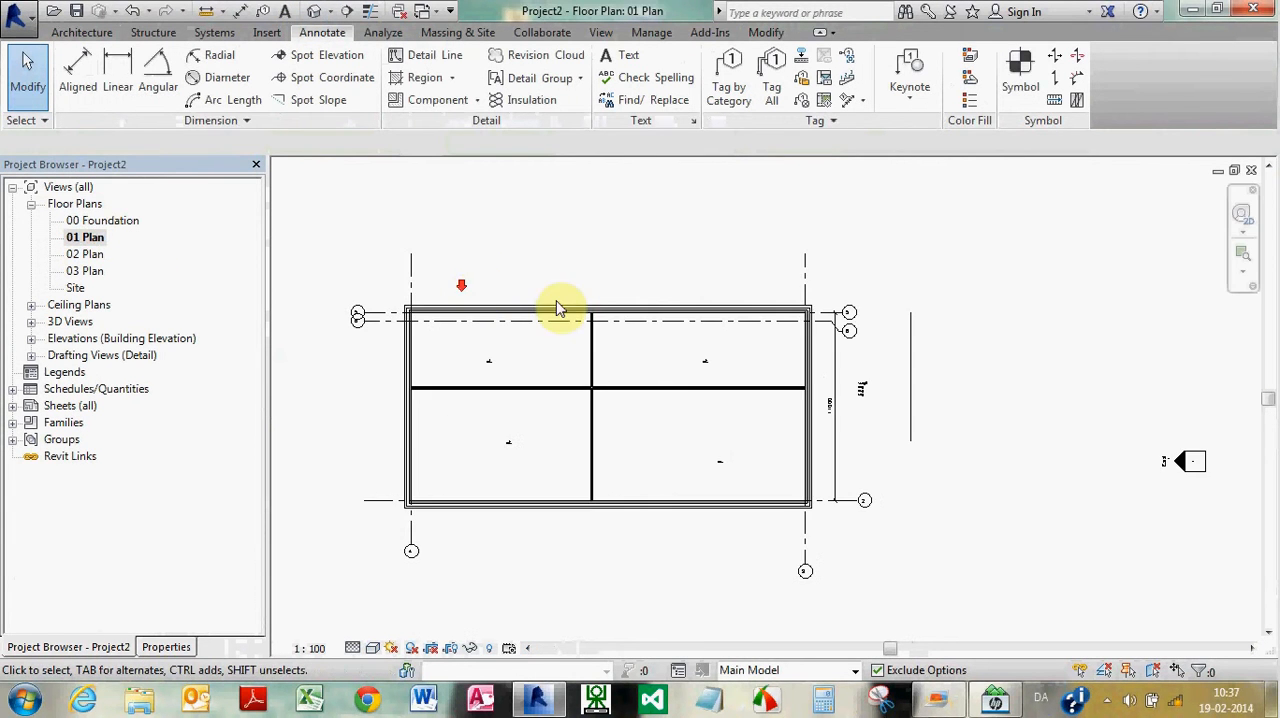
# Draw three chained model lines on level 01 Plan right of the detail line, forming a downward-open U about 2700 mm wide
pyautogui.click(84, 34)
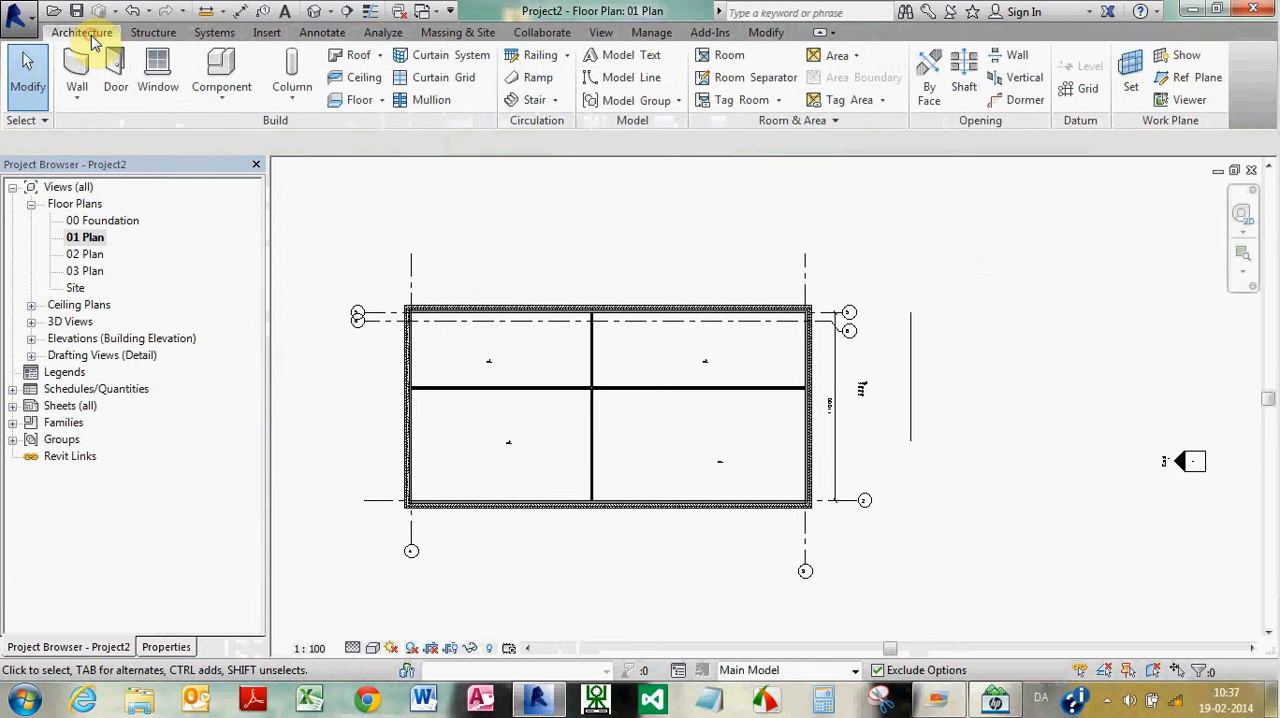
pyautogui.click(636, 79)
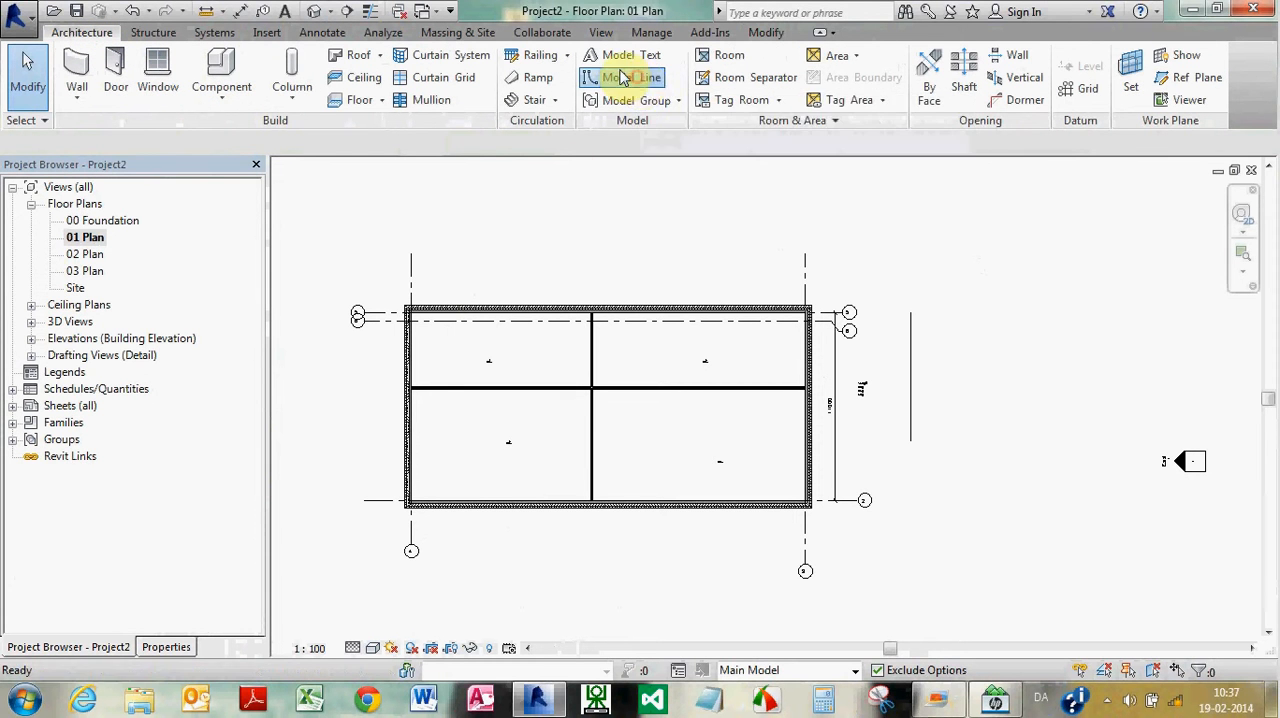
pyautogui.click(977, 374)
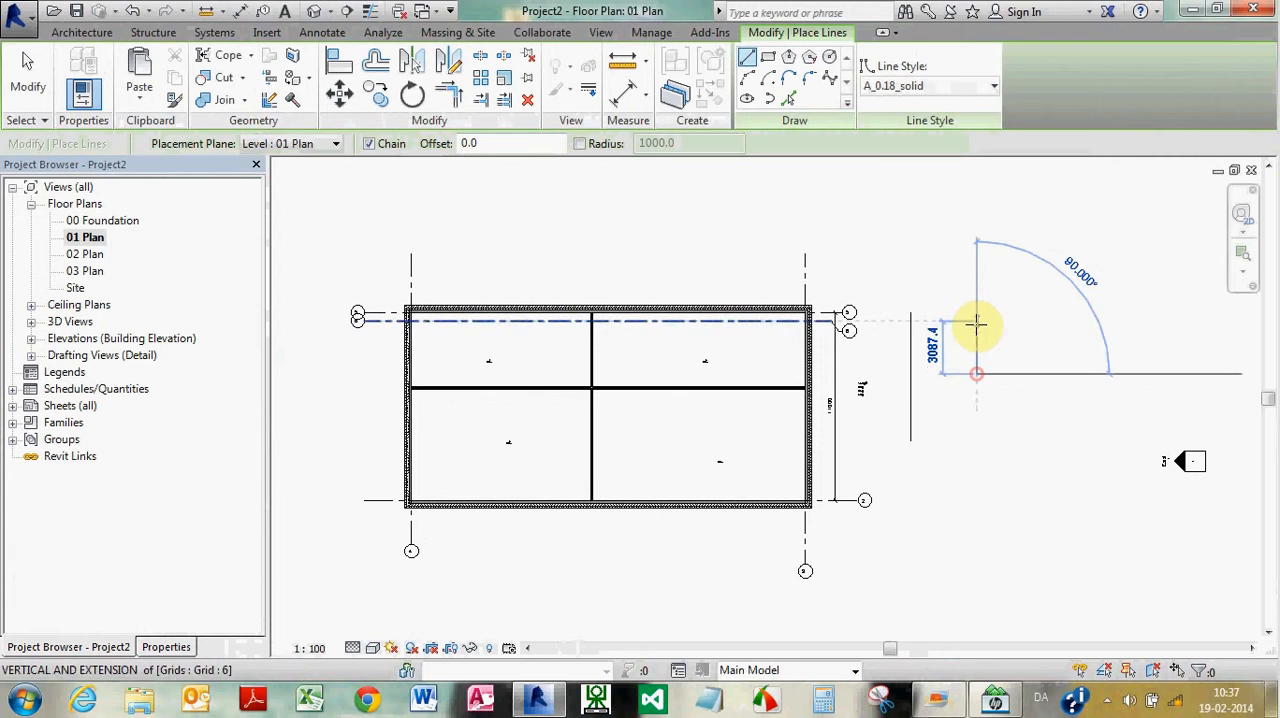
pyautogui.click(976, 321)
pyautogui.click(1022, 321)
pyautogui.click(1022, 390)
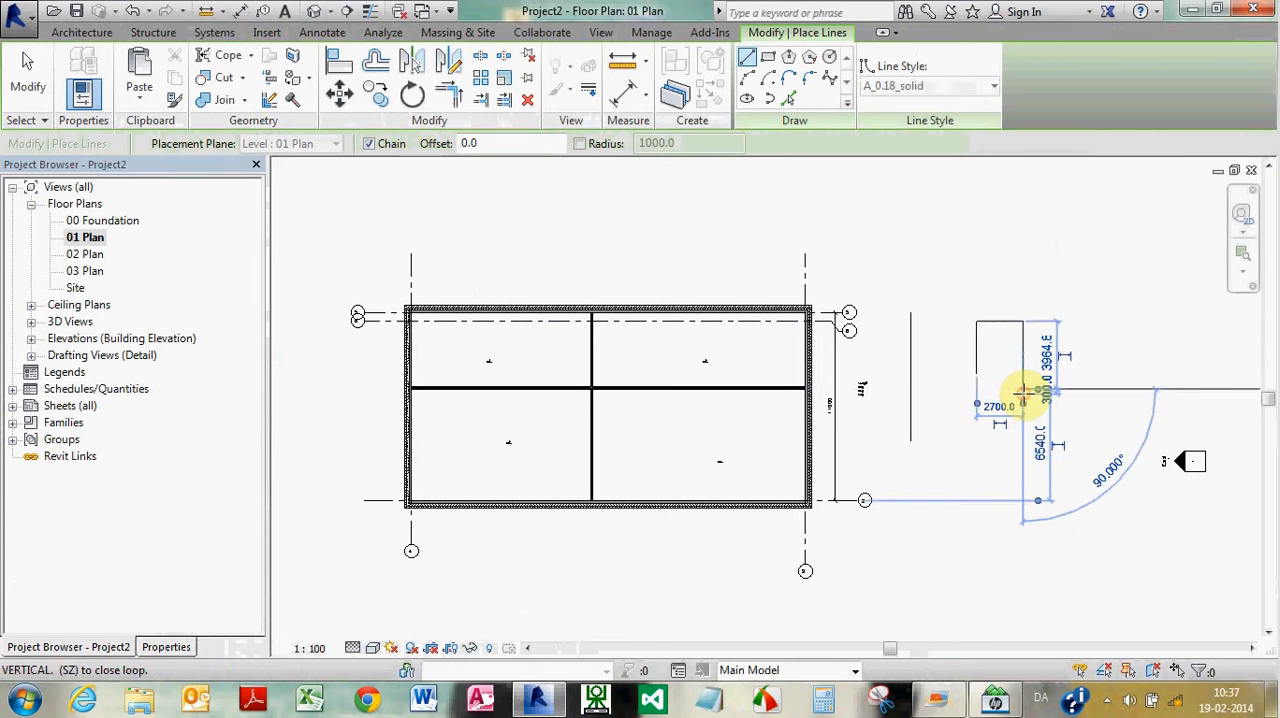
pyautogui.press('Escape')
pyautogui.press('Escape')
# Look for the U-shaped model lines in the default 3D view and reopen the 01 Plan floor plan
pyautogui.scroll(2, 1035, 358)
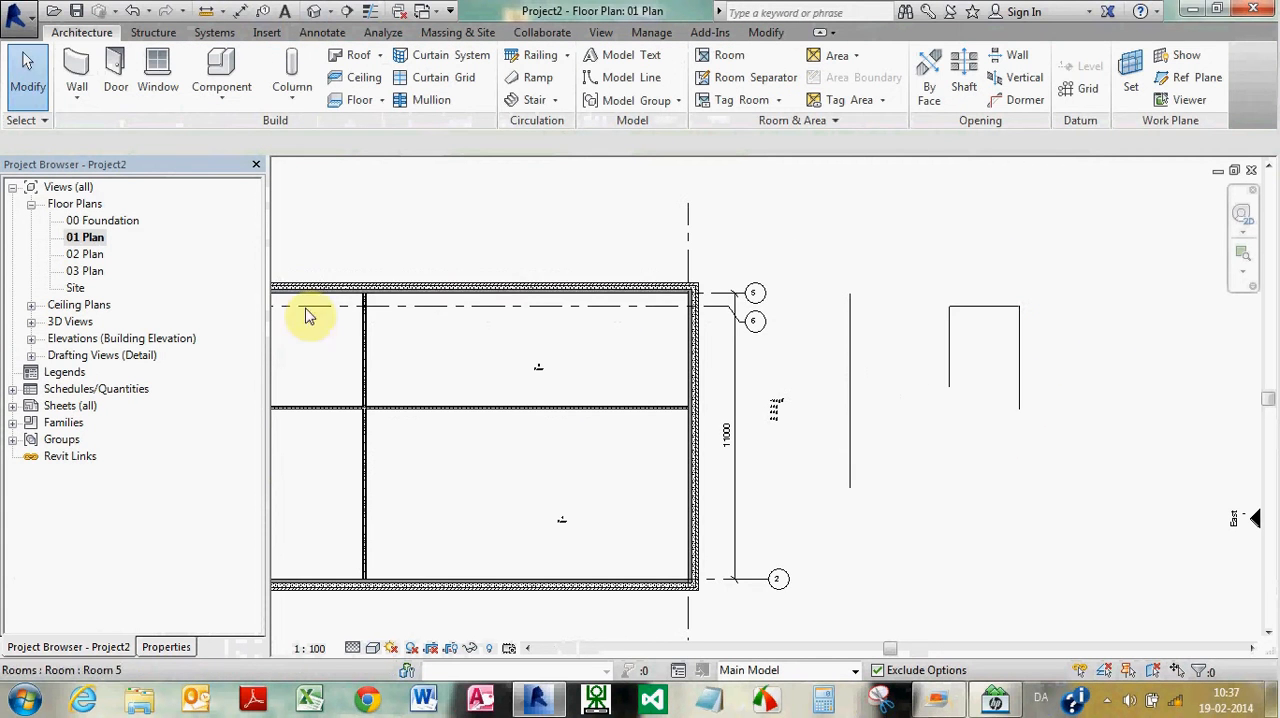
pyautogui.click(315, 13)
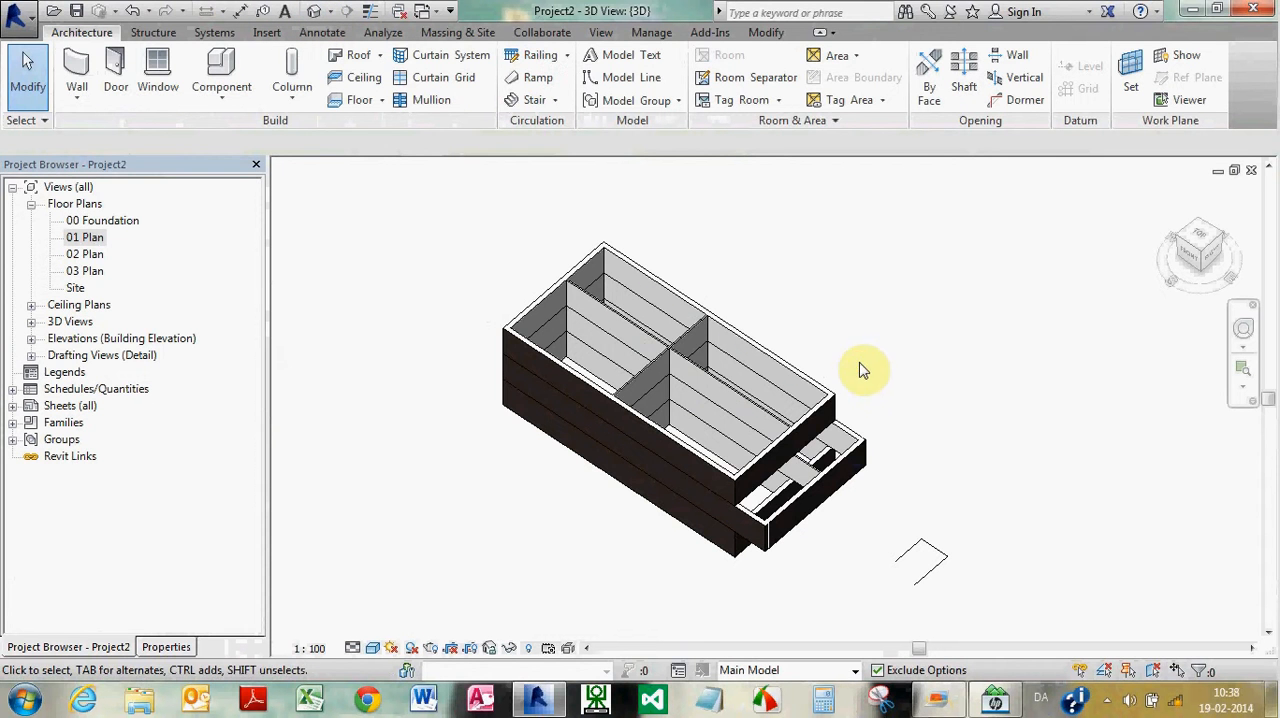
pyautogui.doubleClick(88, 238)
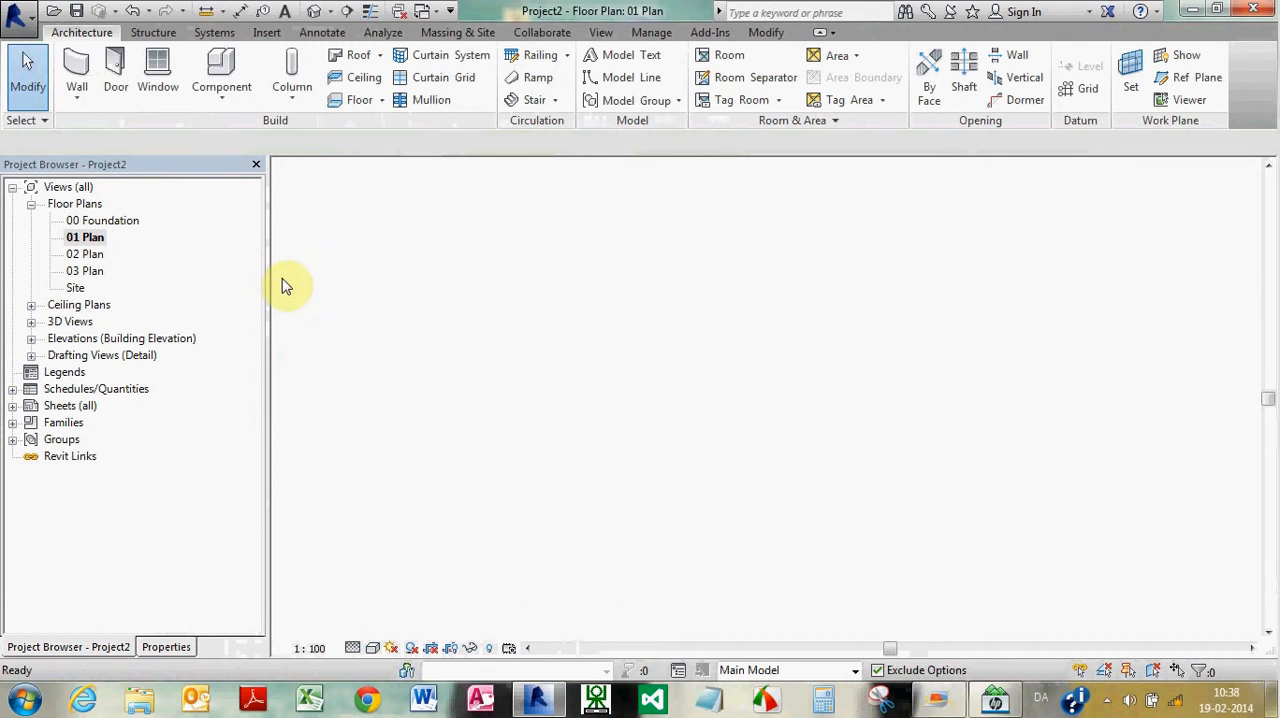
pyautogui.scroll(-5, 846, 336)
pyautogui.scroll(2, 743, 320)
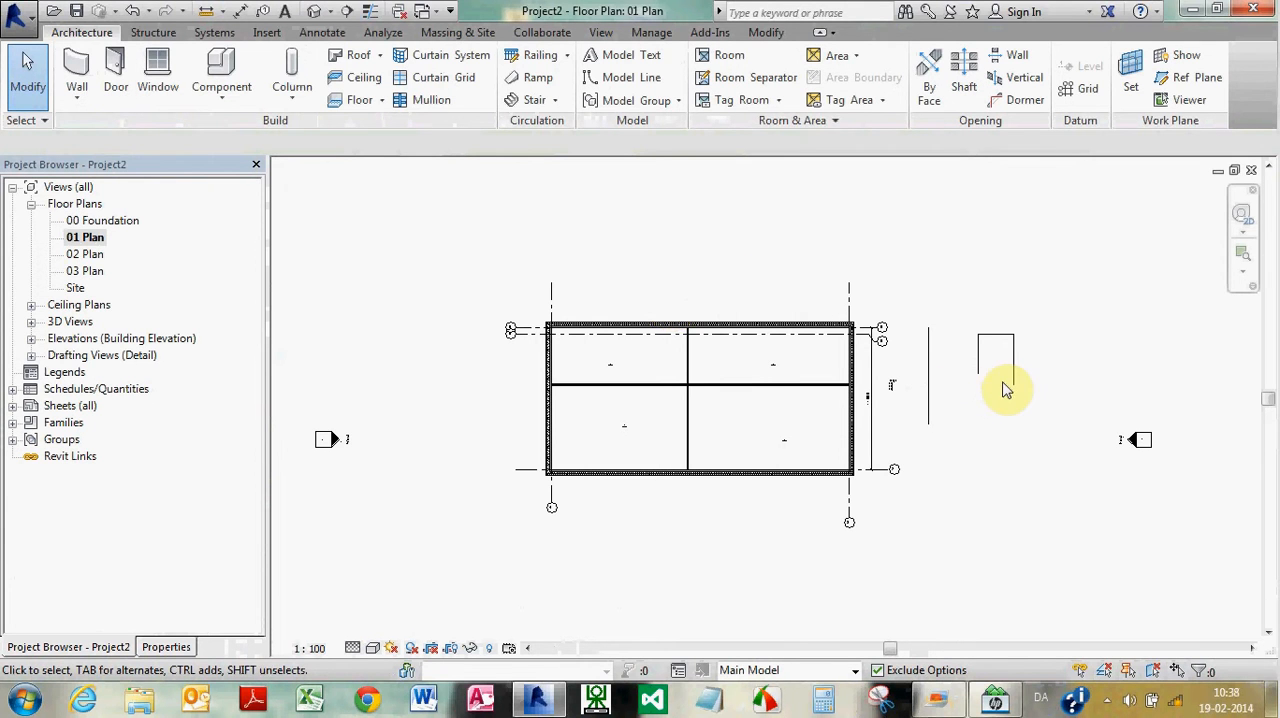
pyautogui.scroll(1, 1000, 385)
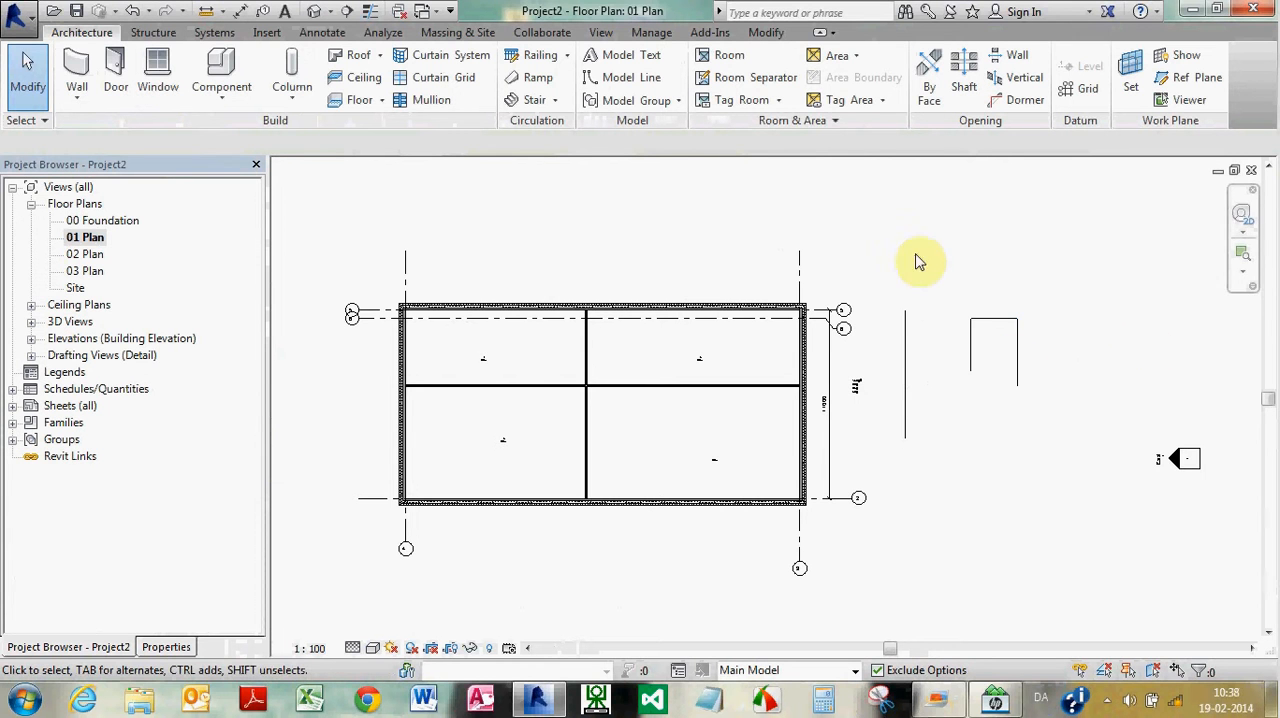
pyautogui.scroll(-2, 890, 280)
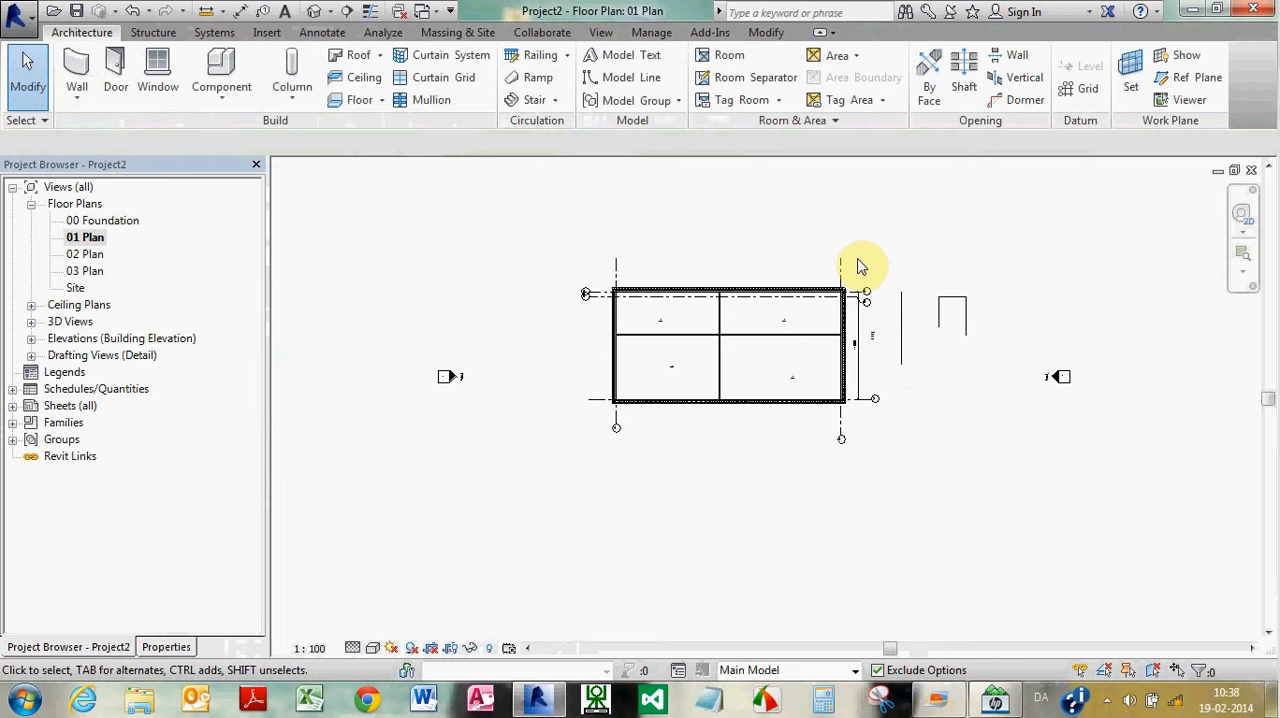
pyautogui.click(895, 217)
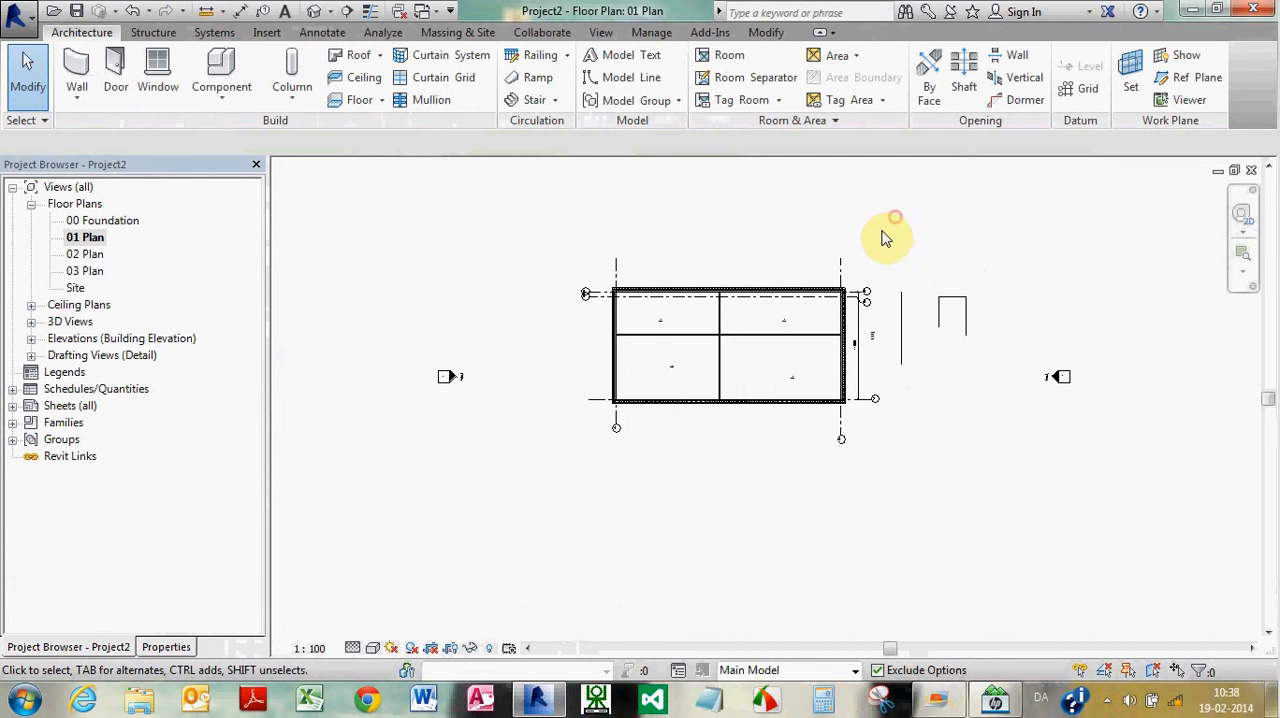
# Select the elements across the right half of the plan and its annotations, and filter the selection to Dimensions and Text Notes only
pyautogui.scroll(2, 886, 236)
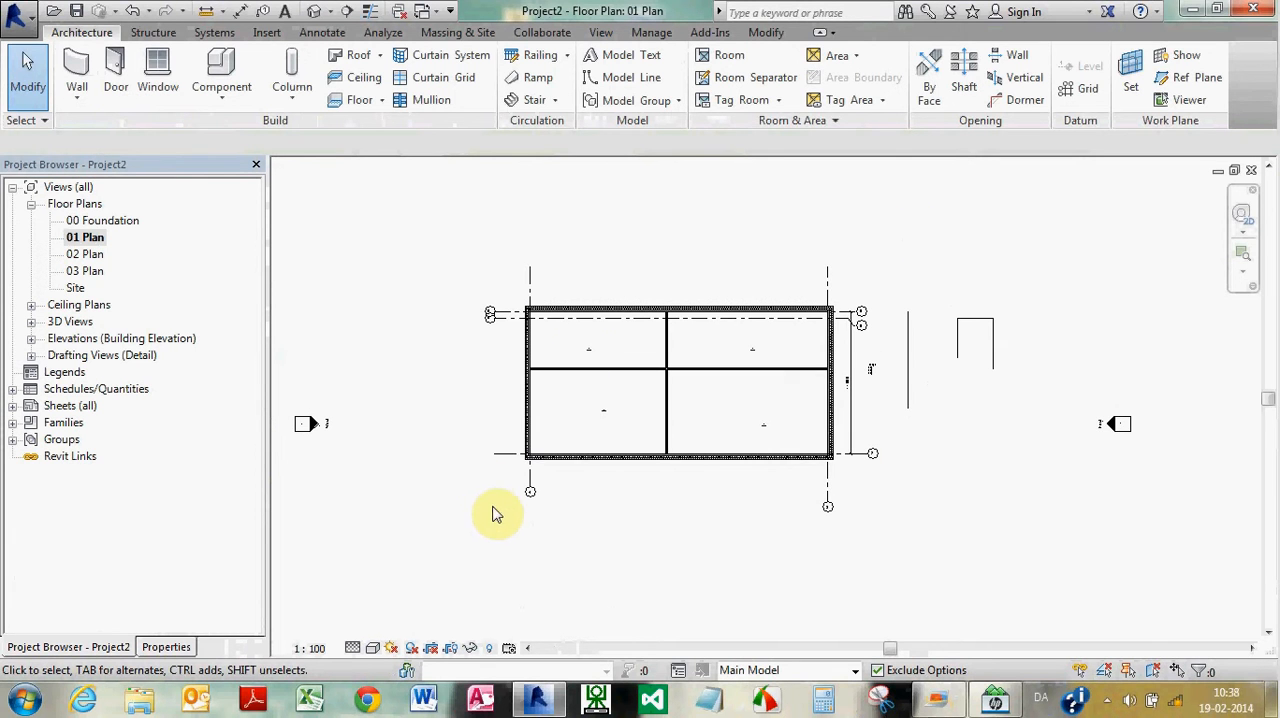
pyautogui.moveTo(655, 527); pyautogui.dragTo(986, 272)
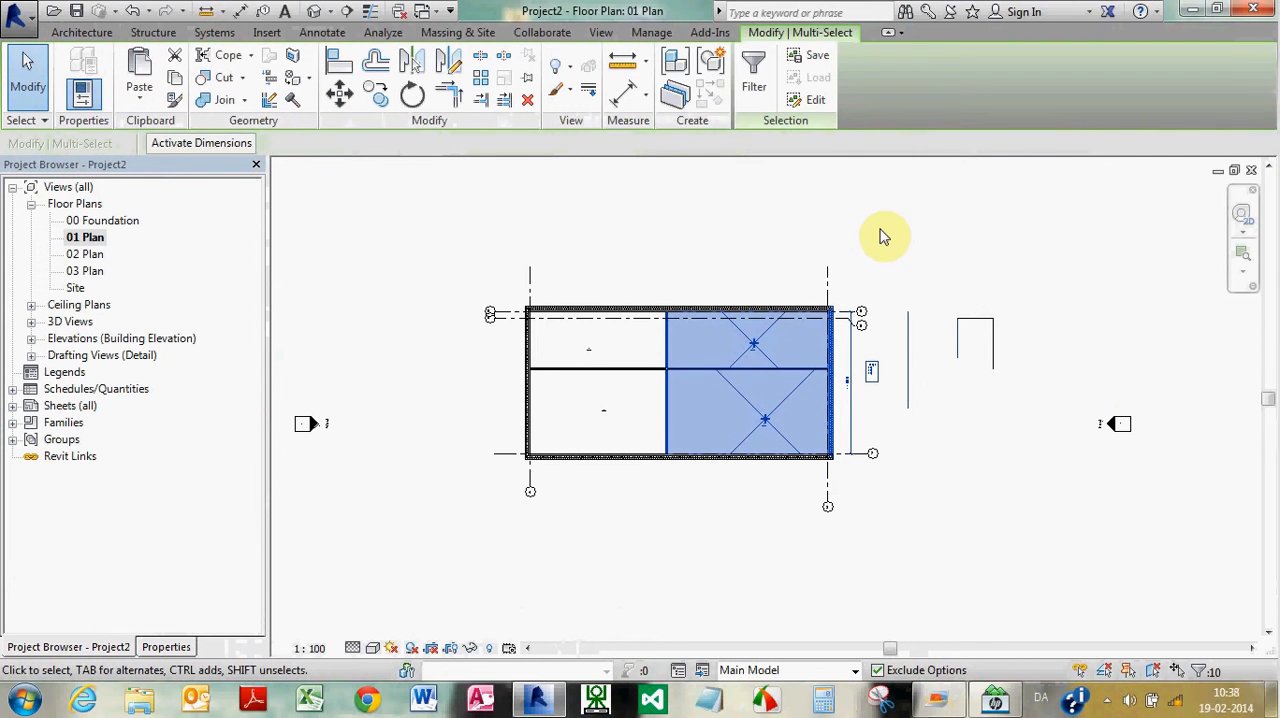
pyautogui.click(752, 78)
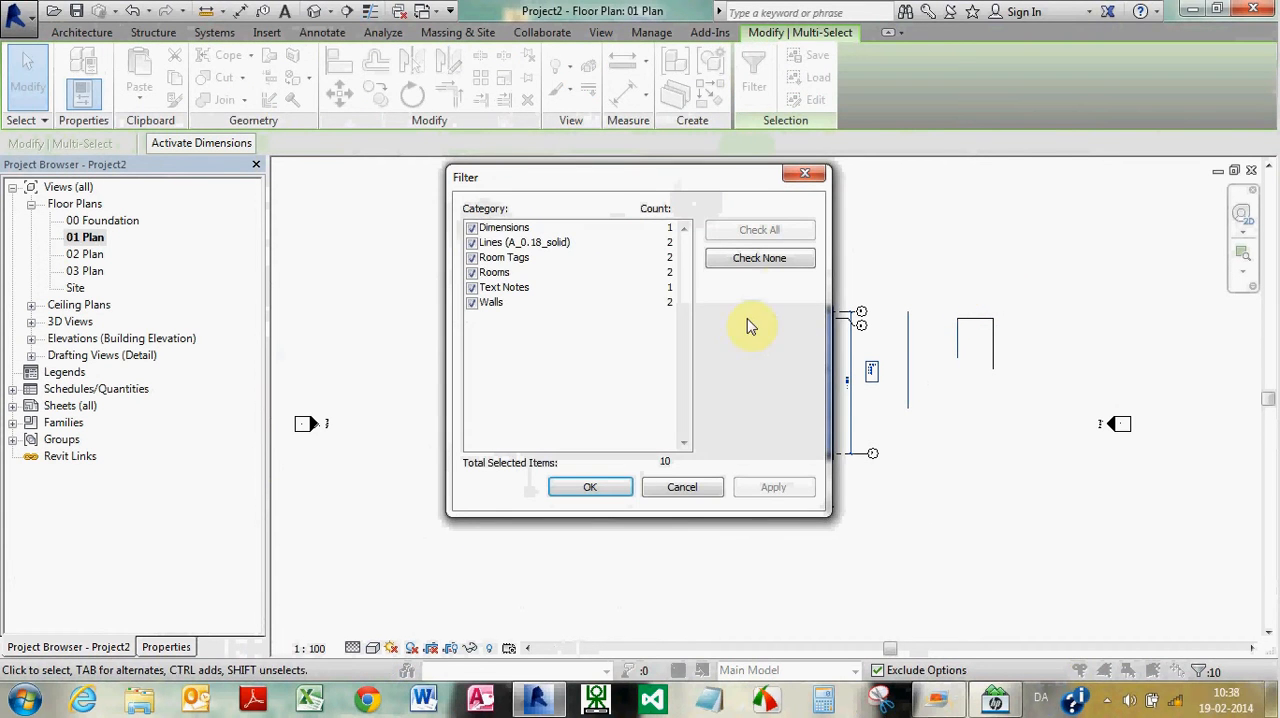
pyautogui.click(757, 259)
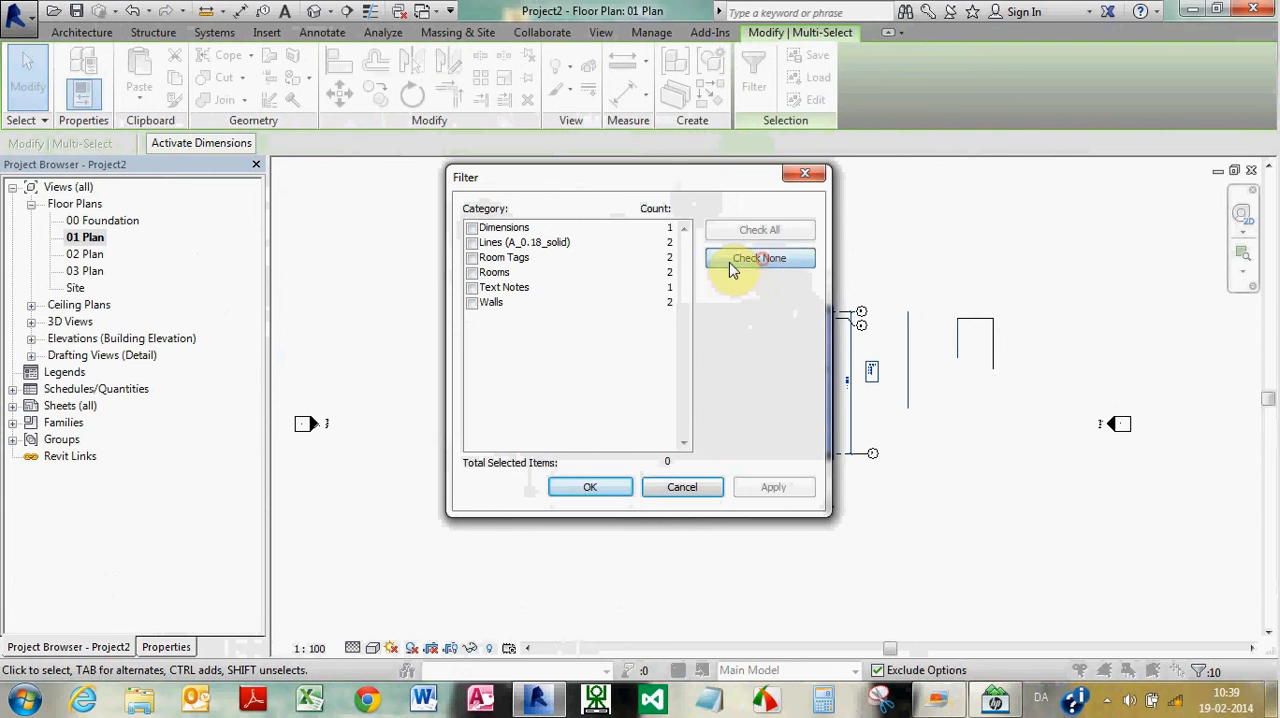
pyautogui.click(473, 229)
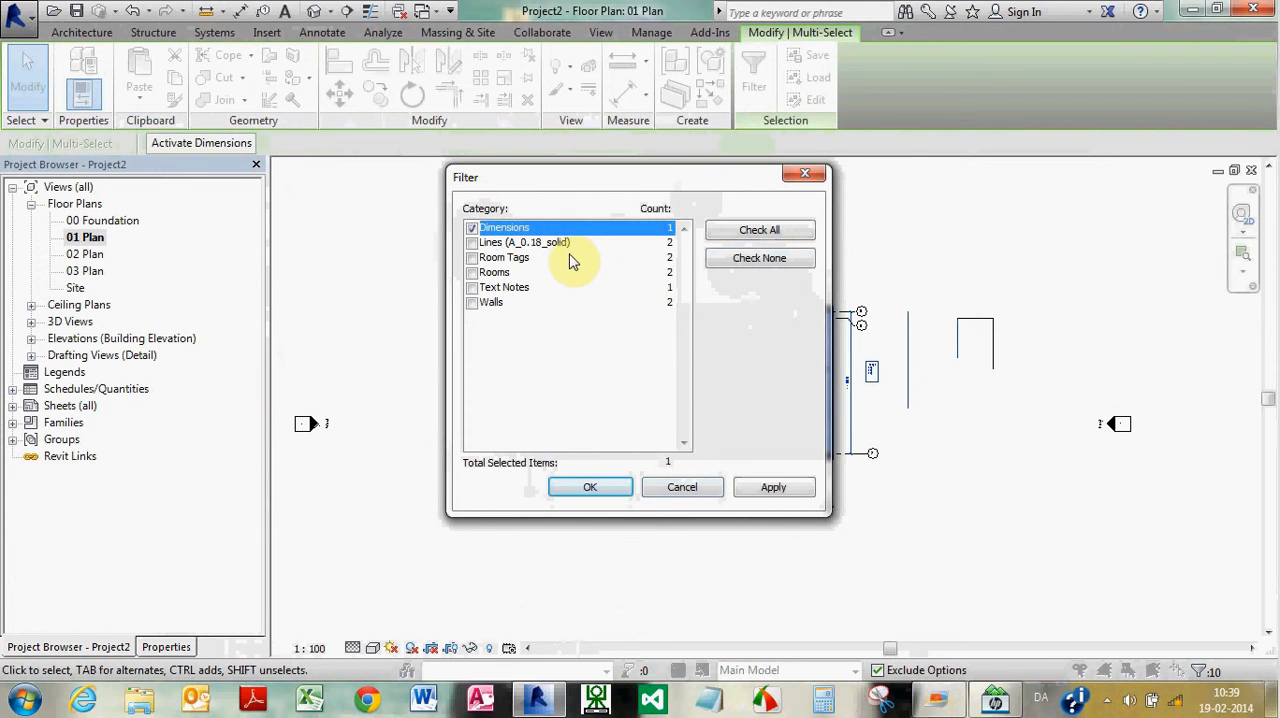
pyautogui.click(472, 288)
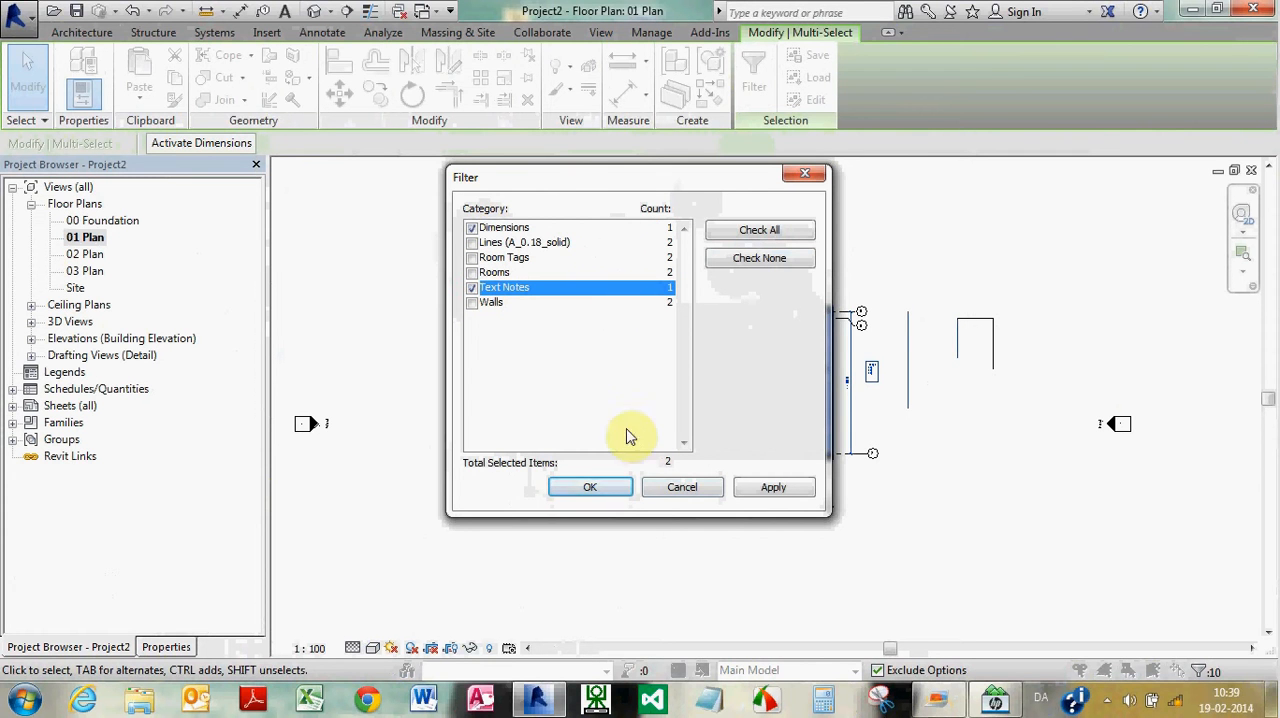
pyautogui.click(622, 487)
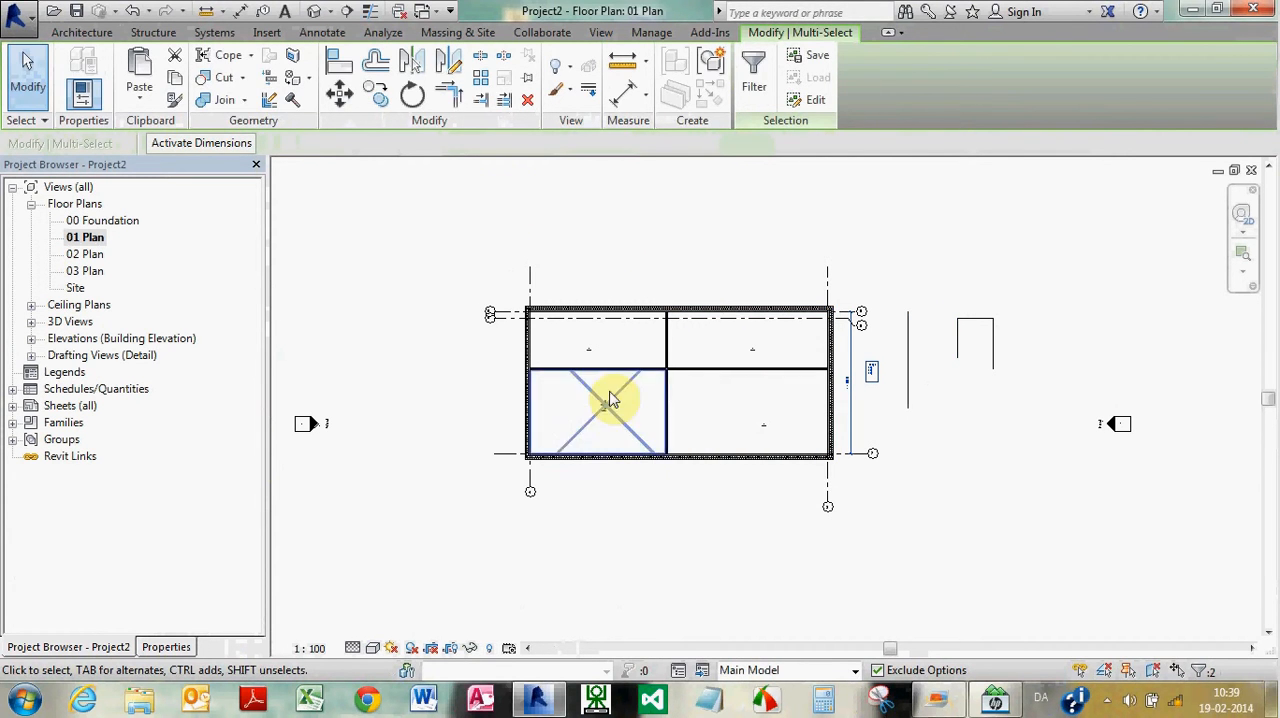
# Copy the selected dimension and text note and paste them aligned to the floor plan views 02 Plan and 03 Plan
pyautogui.click(174, 88)
pyautogui.click(158, 95)
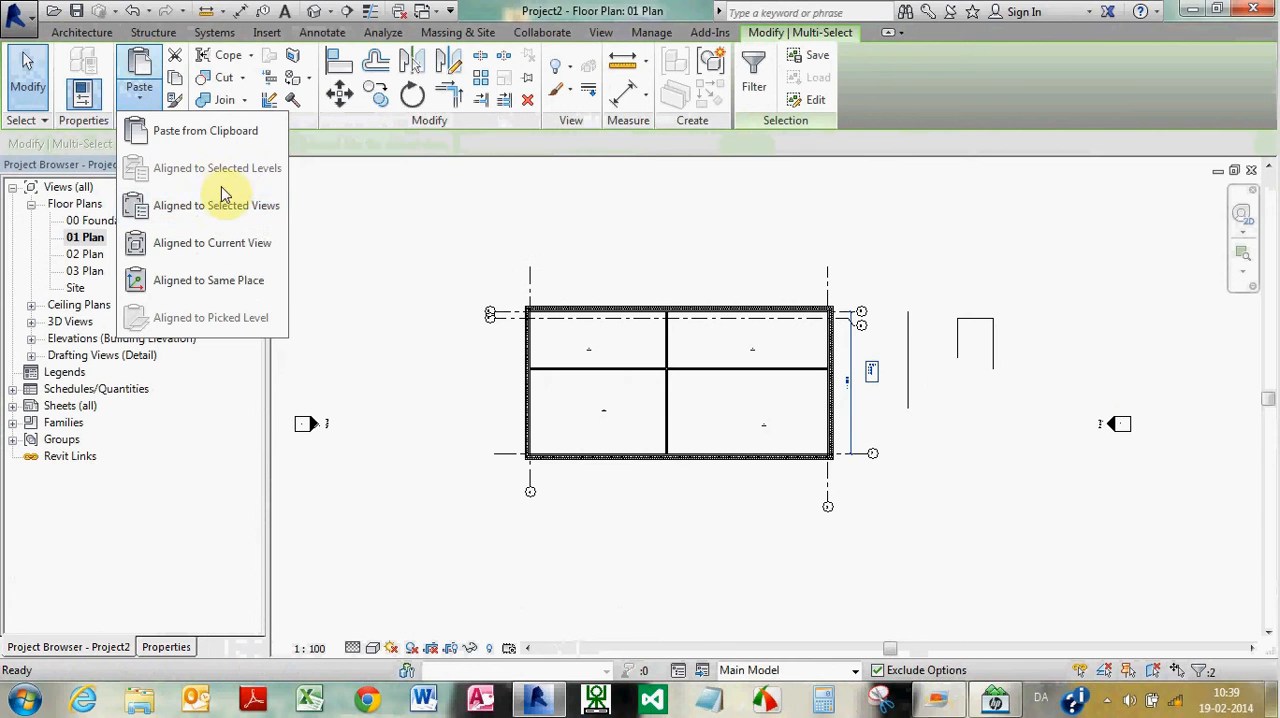
pyautogui.click(224, 207)
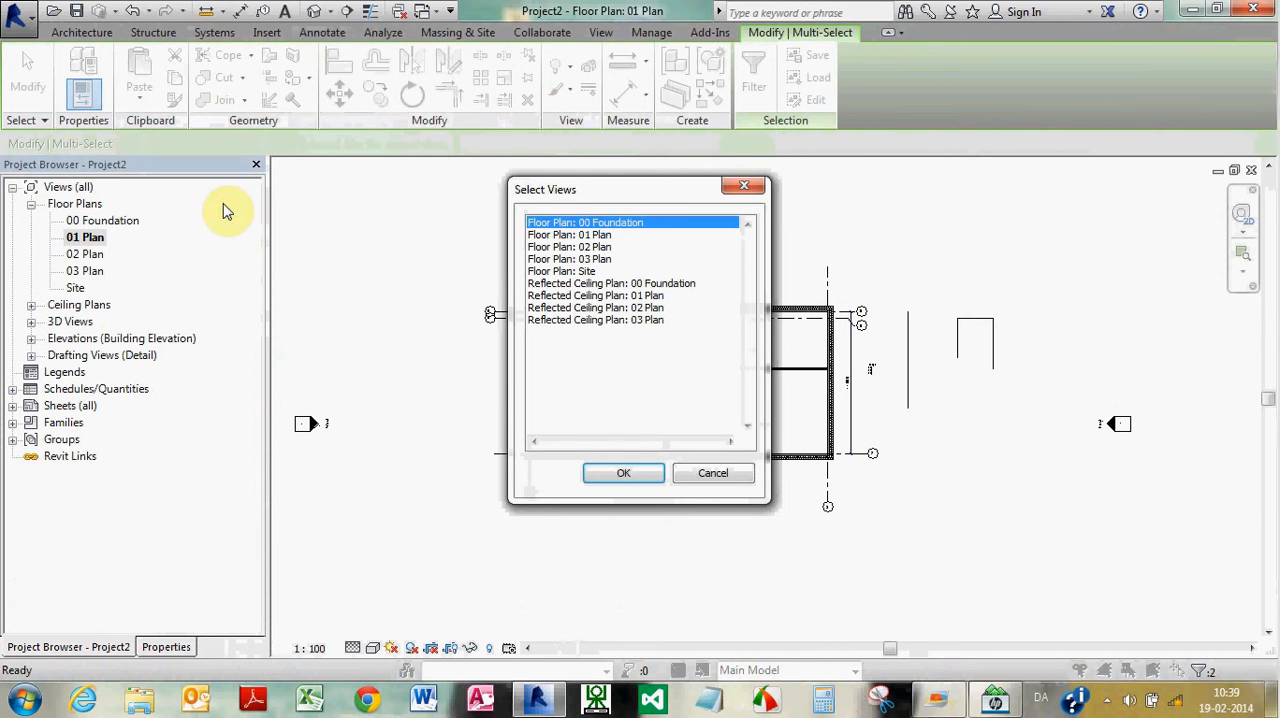
pyautogui.click(598, 247)
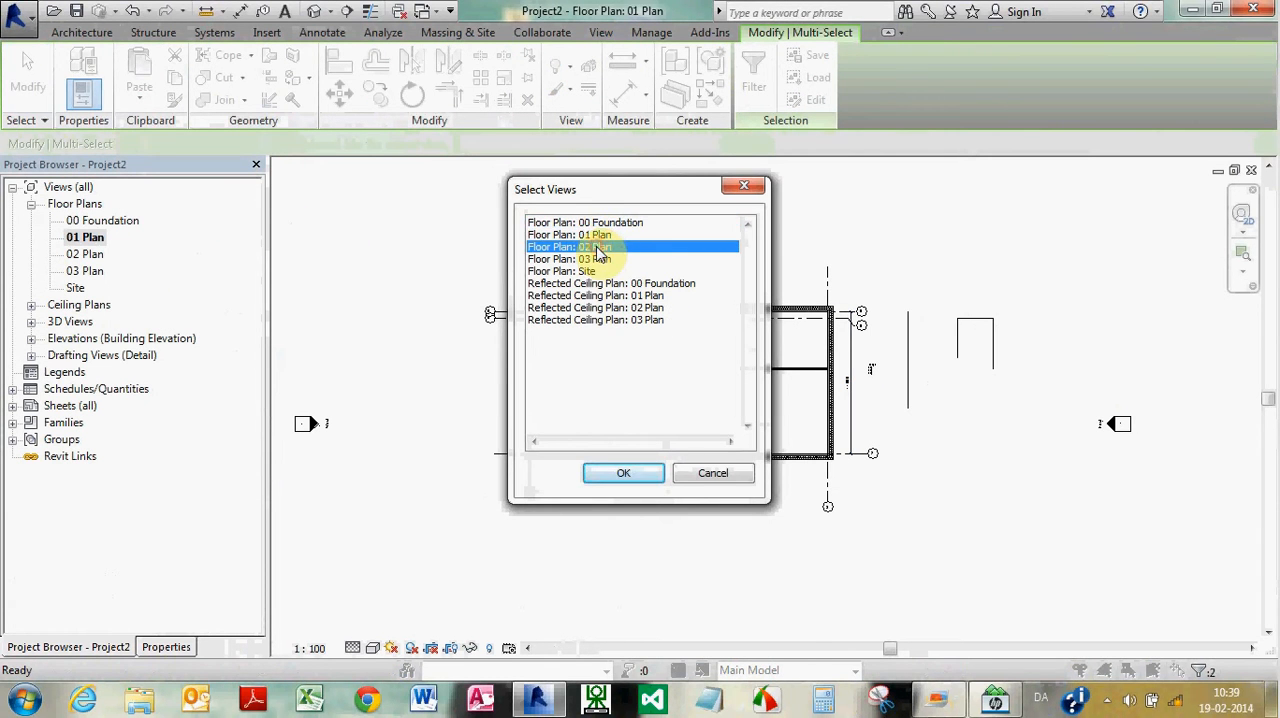
pyautogui.keyDown('ctrl'); pyautogui.click(601, 259); pyautogui.keyUp('ctrl')
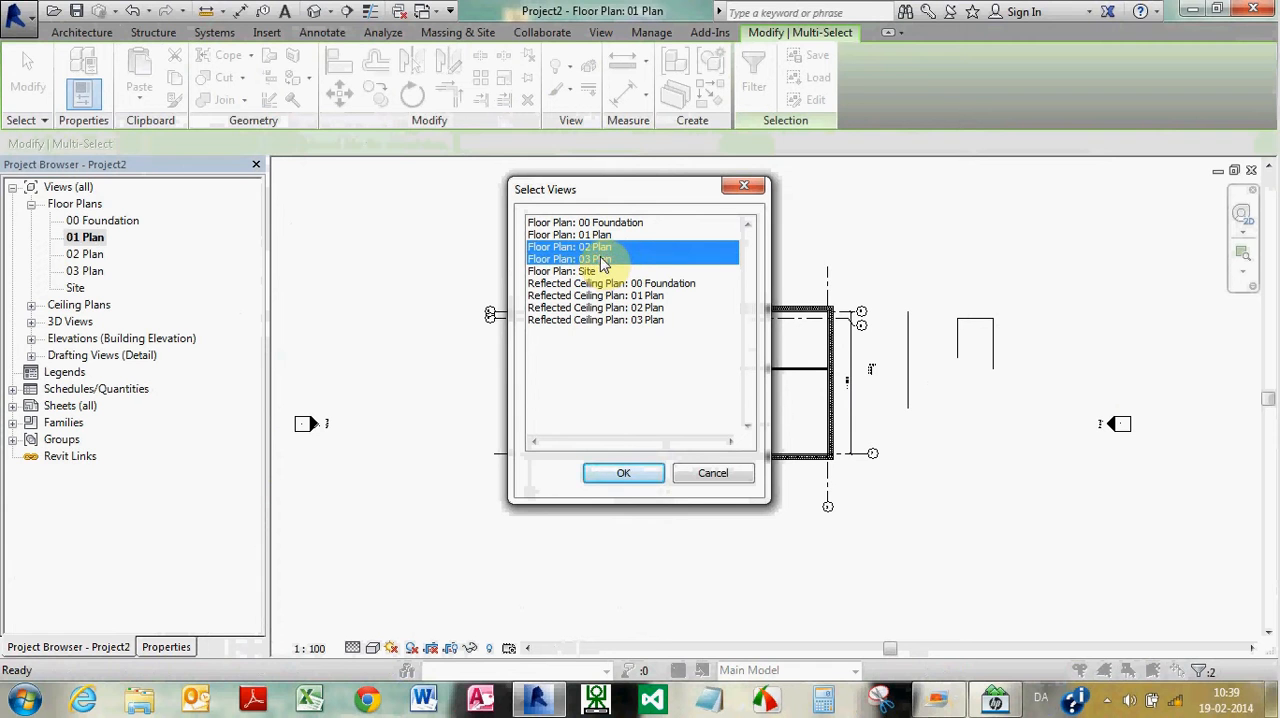
pyautogui.click(626, 474)
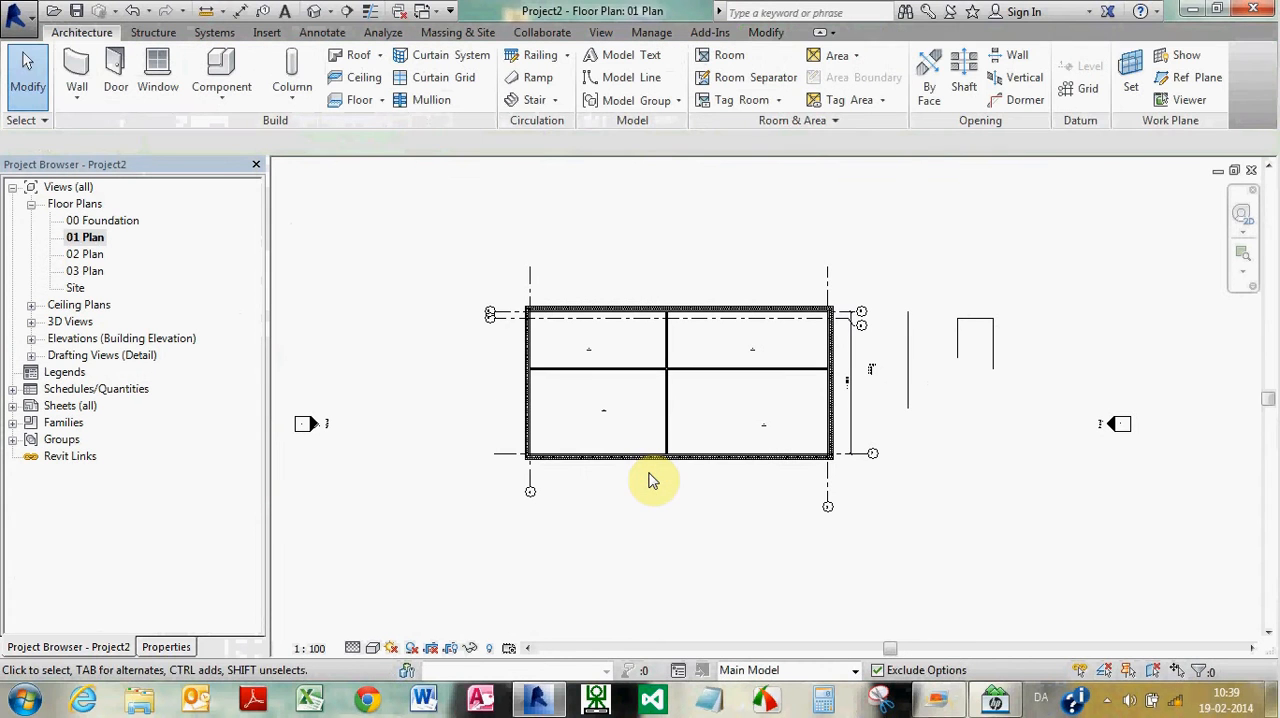
# Tile all open views and bring the whole building into view in the 01 Plan window
pyautogui.press('w')
pyautogui.press('t')
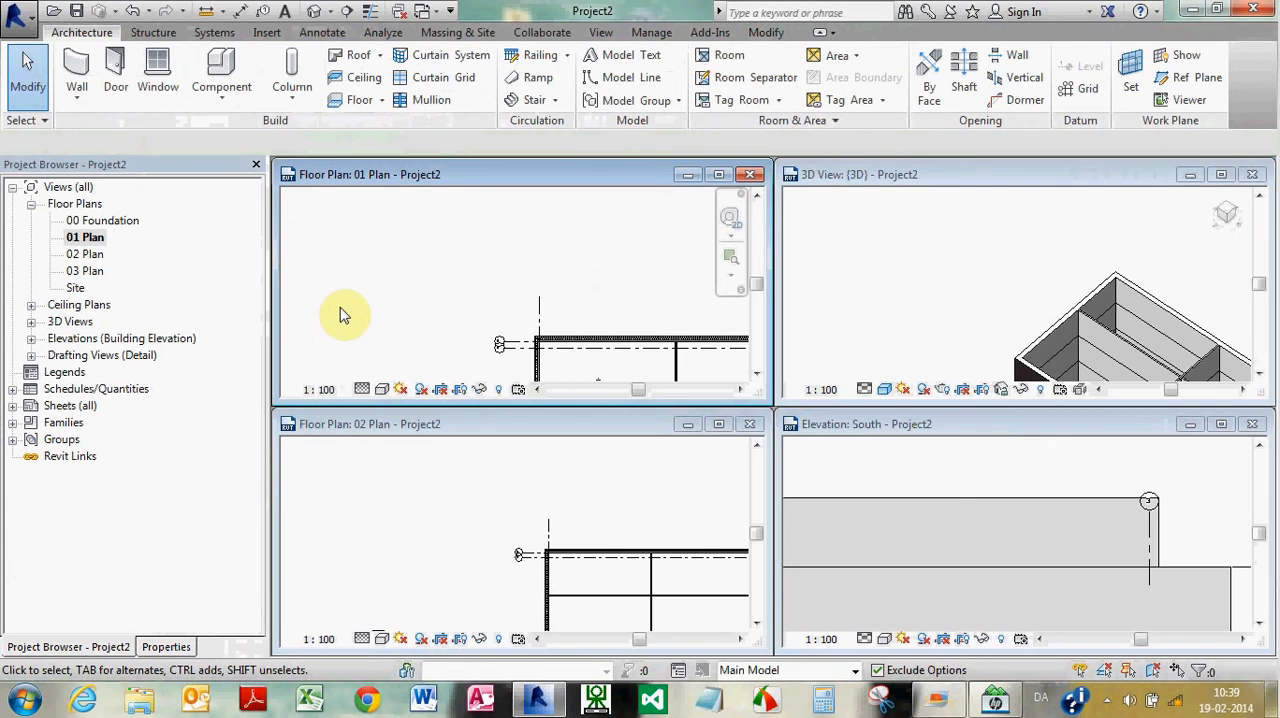
pyautogui.click(348, 290)
pyautogui.scroll(-3, 398, 243)
pyautogui.scroll(-2, 398, 249)
pyautogui.scroll(3, 528, 312)
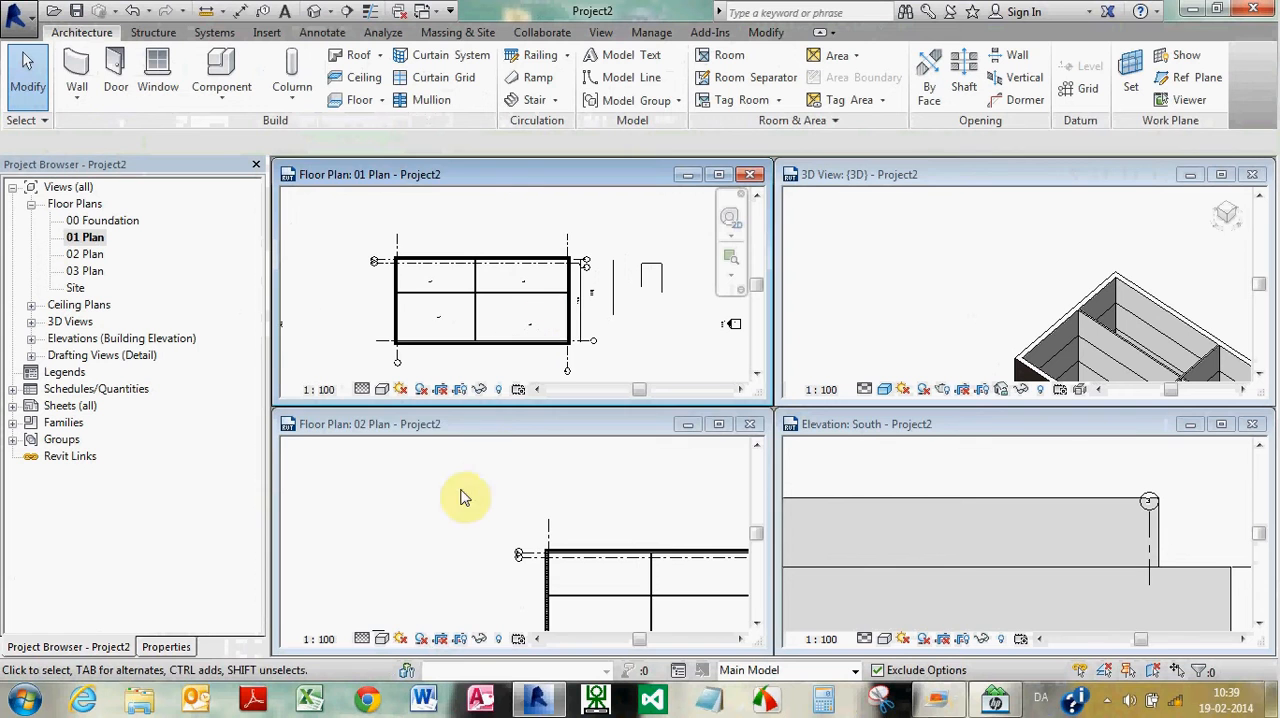
# Activate the 02 Plan window and examine the pasted dimension and text note near the right exterior wall
pyautogui.click(334, 421)
pyautogui.scroll(-5, 332, 416)
pyautogui.scroll(1, 567, 465)
pyautogui.scroll(5, 580, 500)
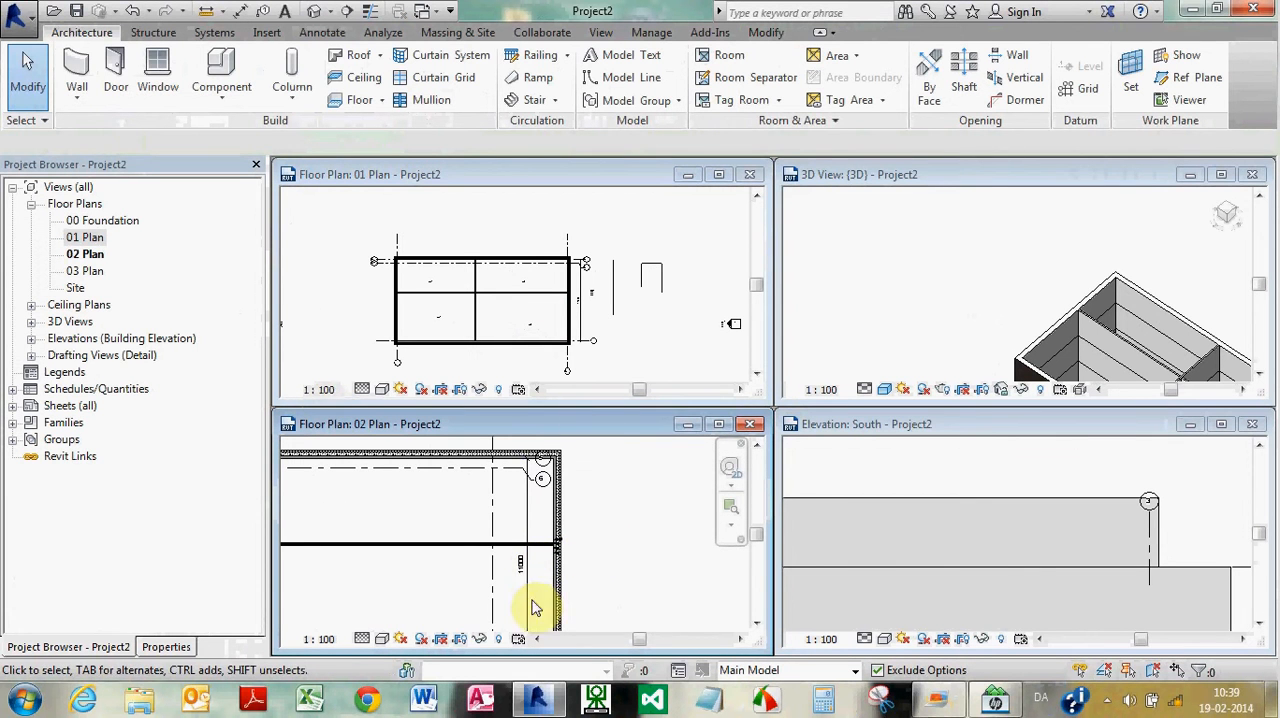
pyautogui.scroll(2, 567, 563)
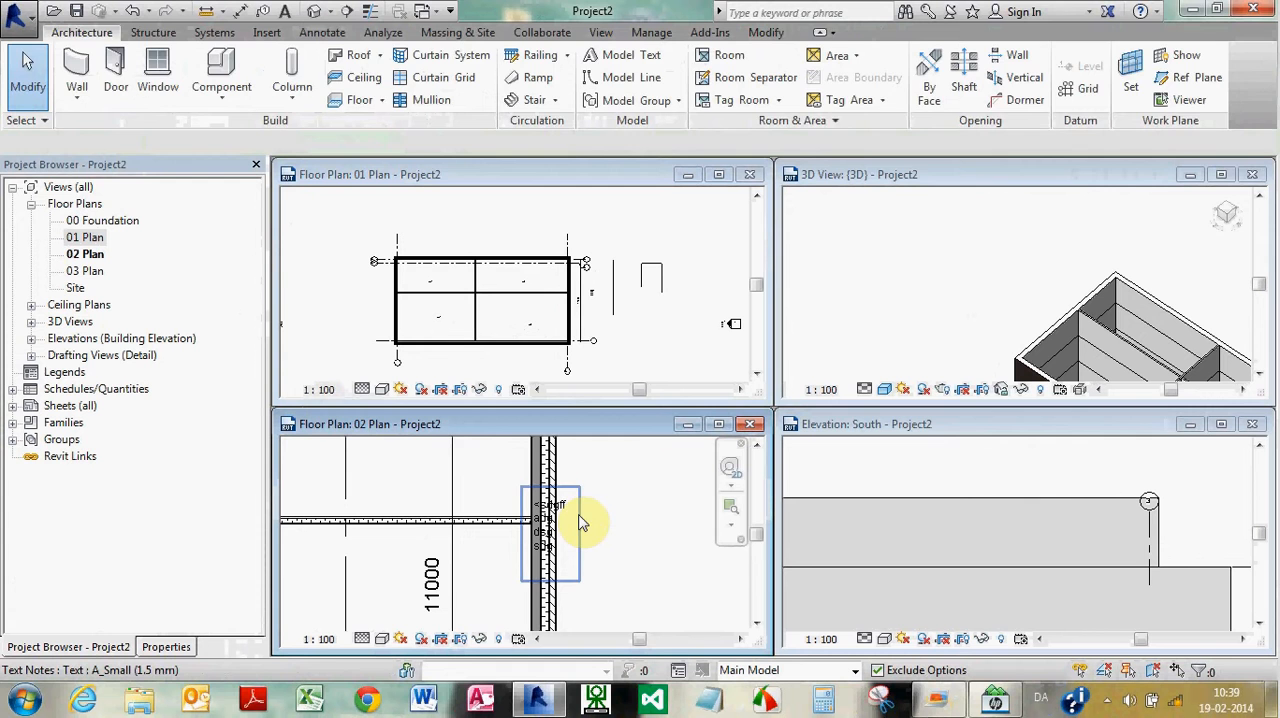
# Move the pasted text note in 02 Plan off the right exterior wall and into the room above the interior wall
pyautogui.click(576, 515)
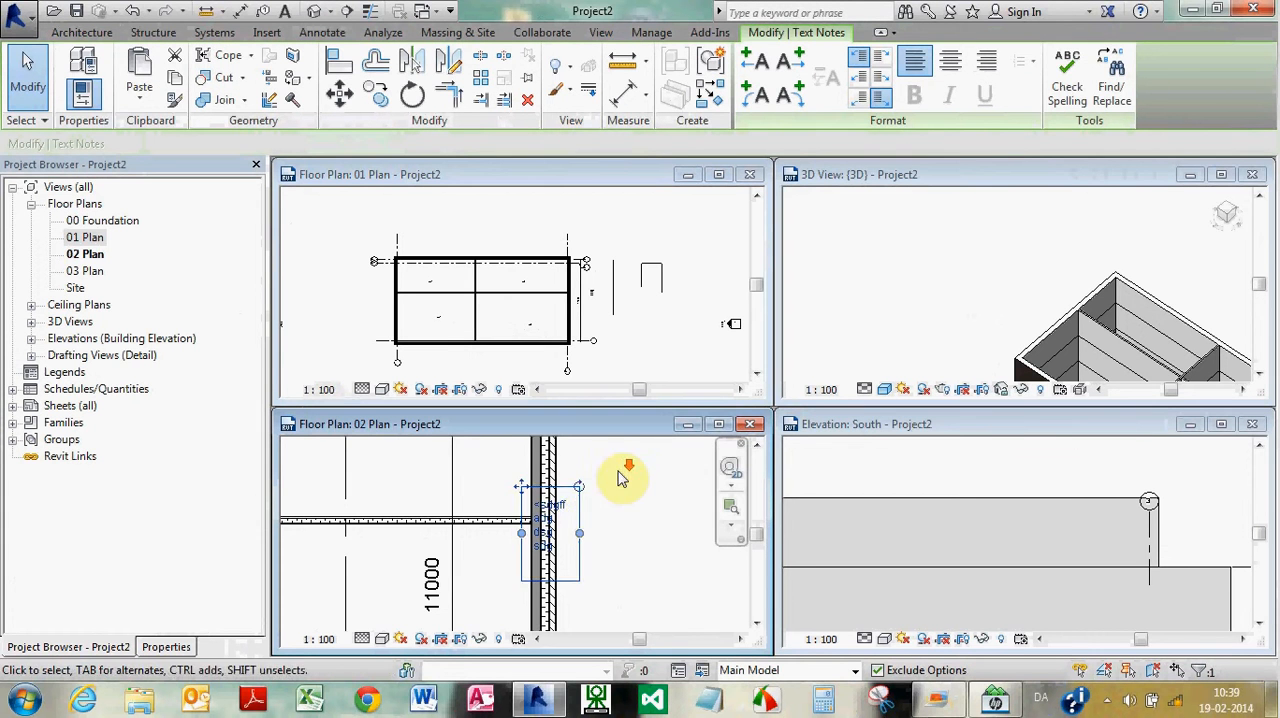
pyautogui.scroll(-2, 623, 474)
pyautogui.moveTo(589, 498); pyautogui.dragTo(666, 514)
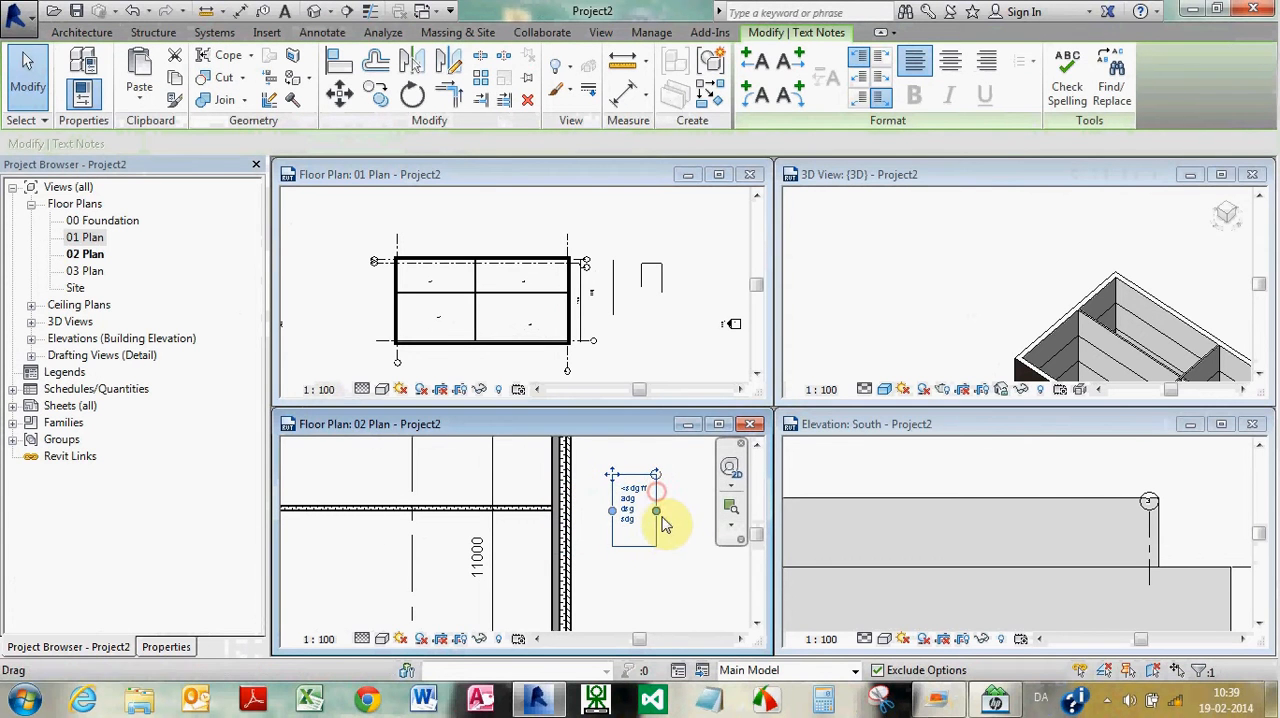
pyautogui.click(672, 528)
pyautogui.click(655, 510)
pyautogui.moveTo(657, 503); pyautogui.dragTo(480, 452)
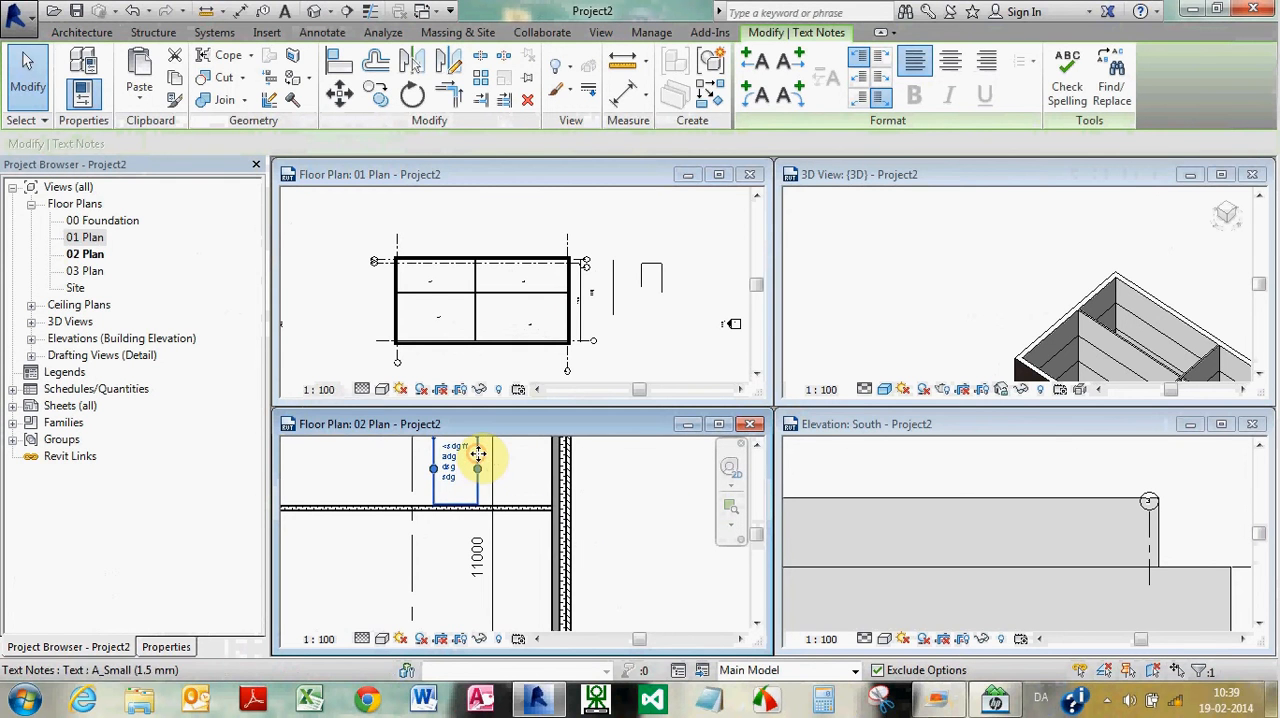
# Edit the moved text note in 02 Plan, deleting its lower lines so that only "<sdgff" remains
pyautogui.doubleClick(452, 465)
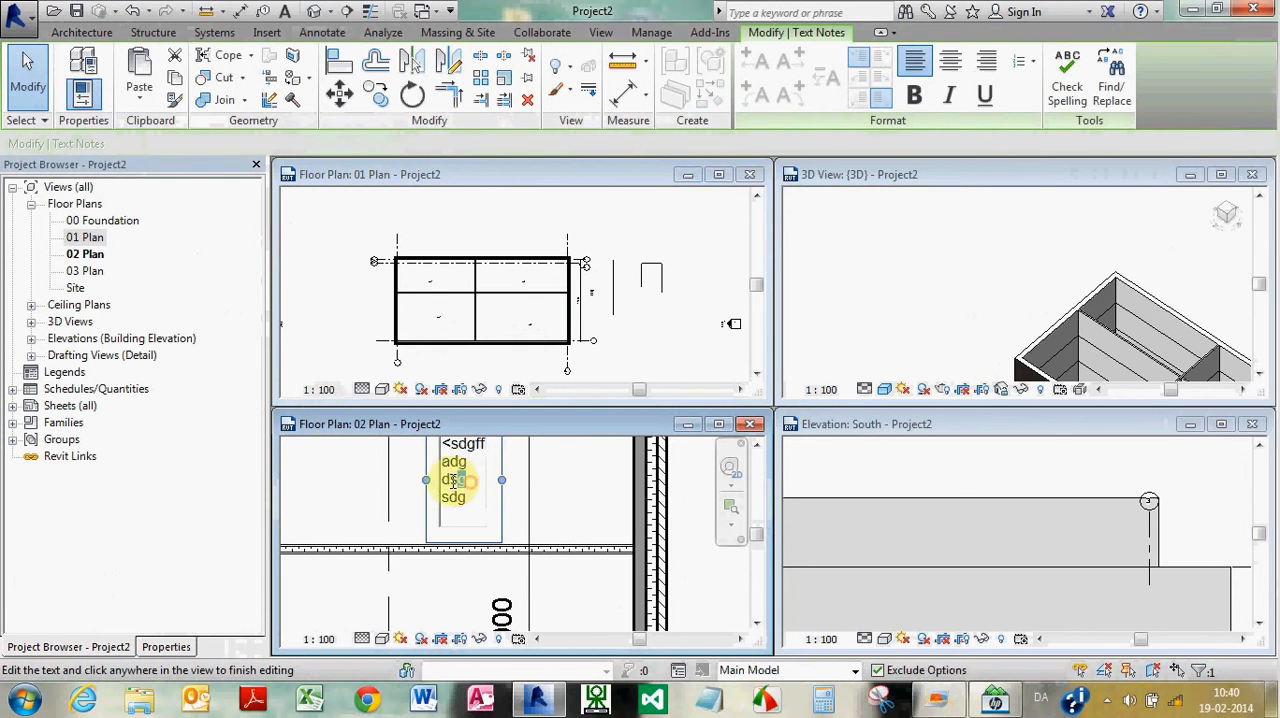
pyautogui.press('Delete')
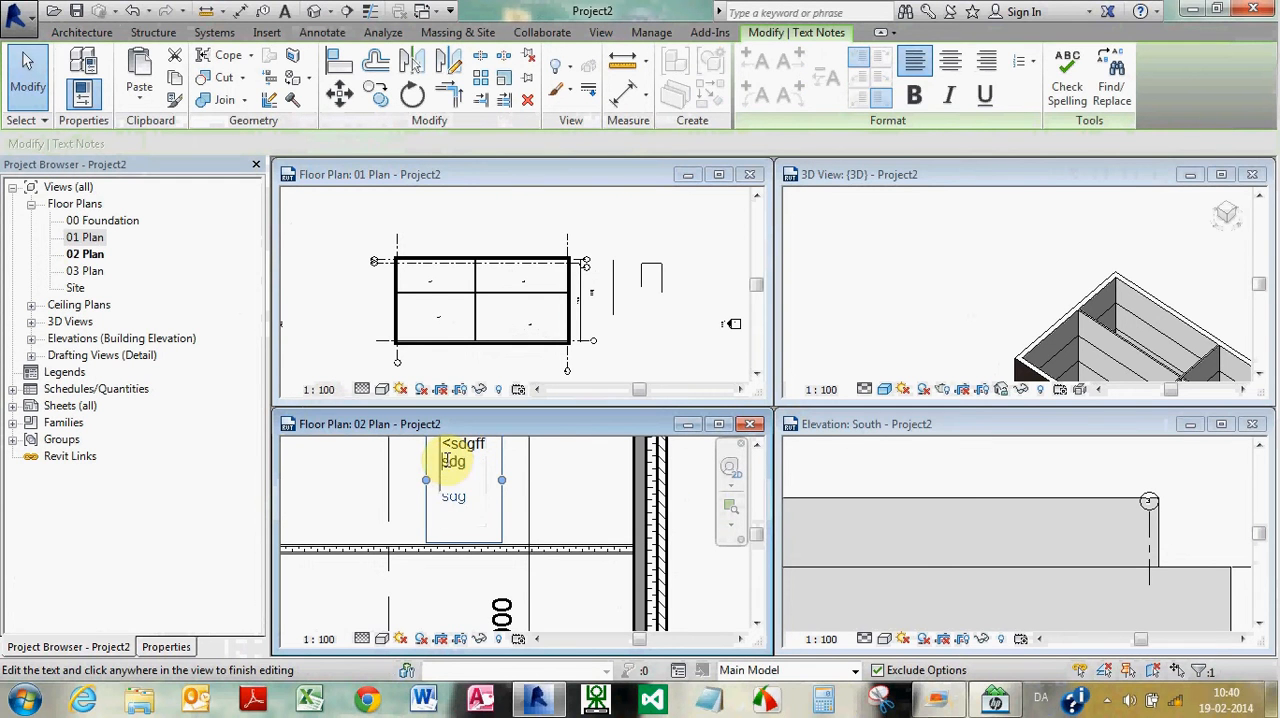
pyautogui.click(568, 488)
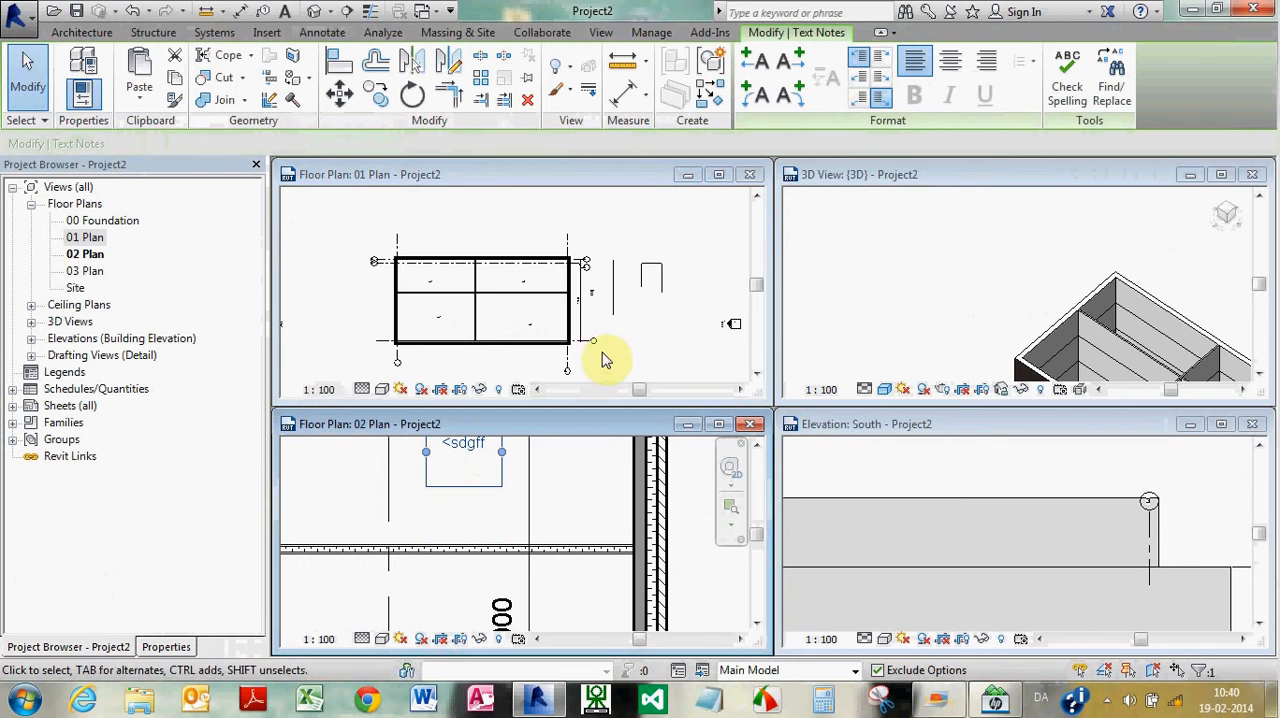
# Activate the 01 Plan window and check its original text note against the edited copy in 02 Plan
pyautogui.click(635, 346)
pyautogui.scroll(4, 588, 288)
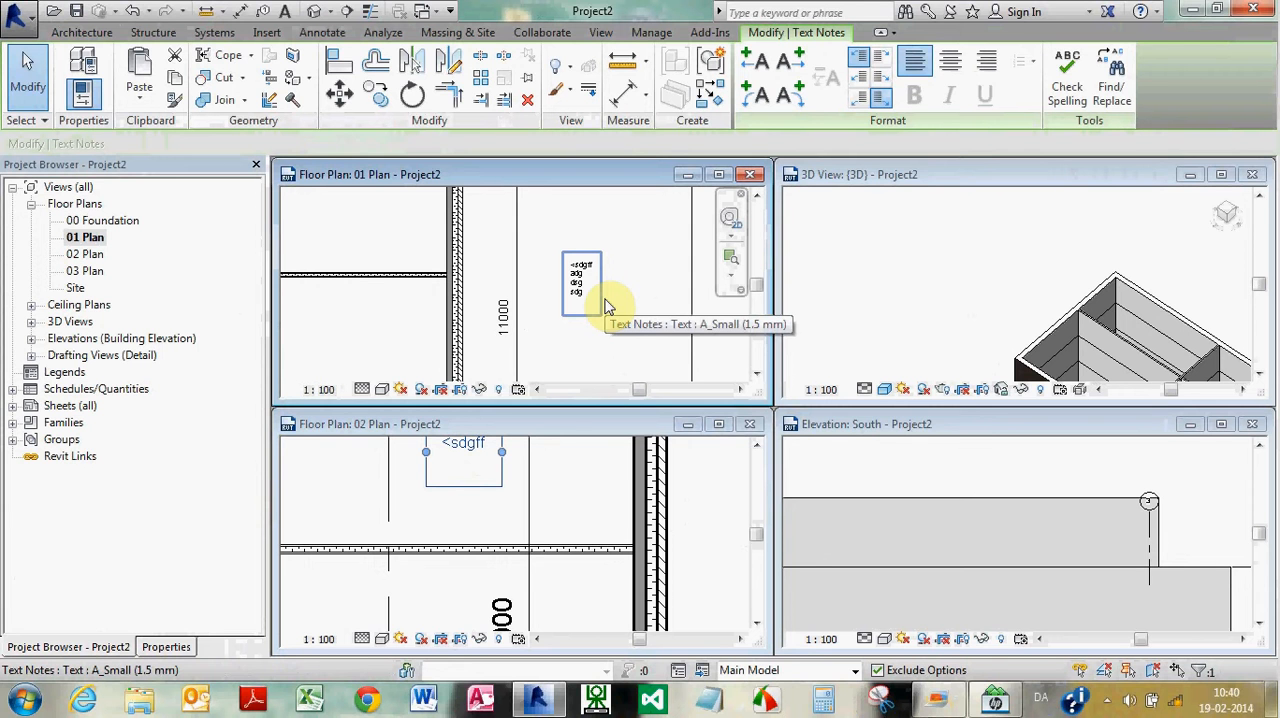
pyautogui.click(657, 310)
pyautogui.scroll(-5, 609, 277)
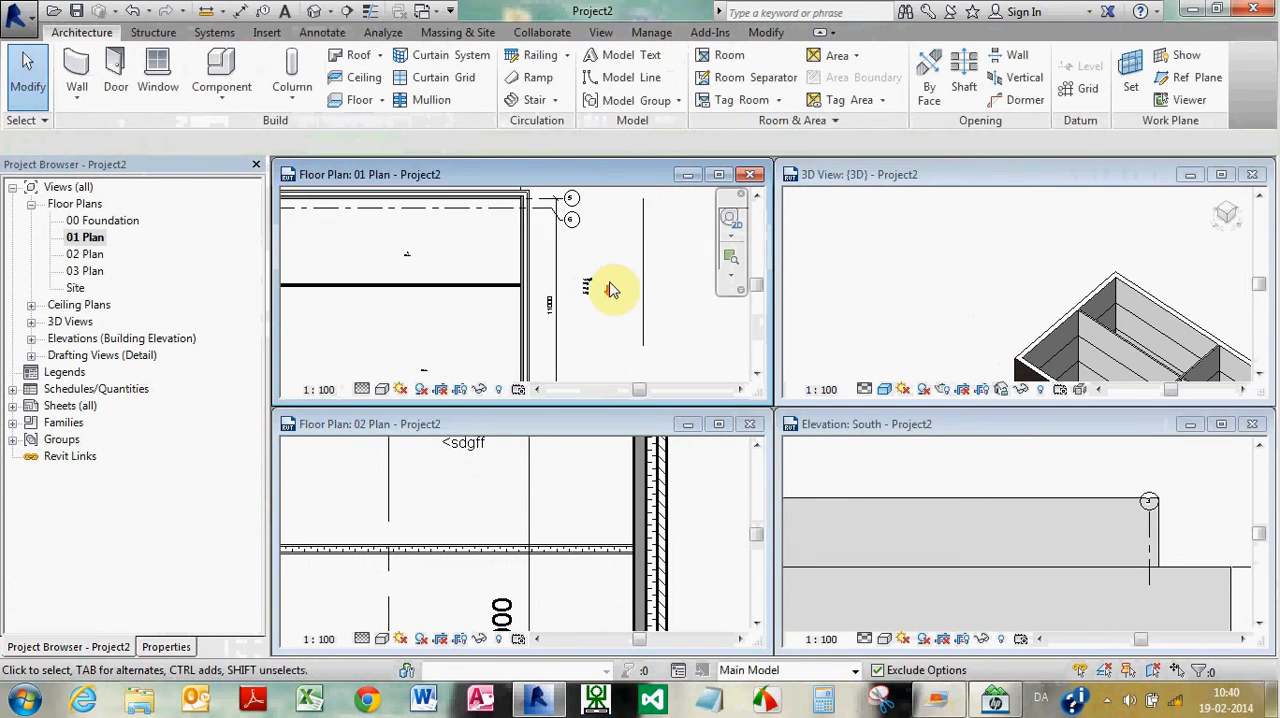
pyautogui.scroll(2, 598, 295)
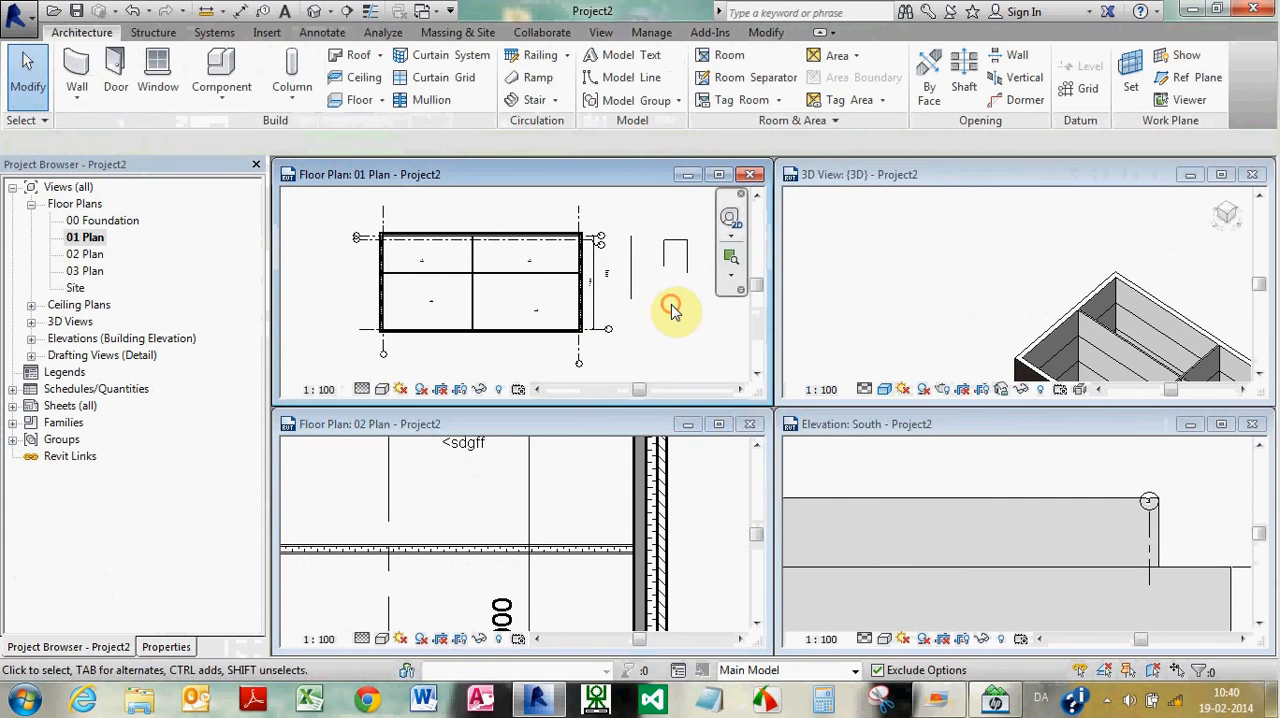
# Use Linework in 01 Plan to override the line between insulation and concrete in the upper exterior wall with A_1.00_dash dot
pyautogui.scroll(2, 595, 255)
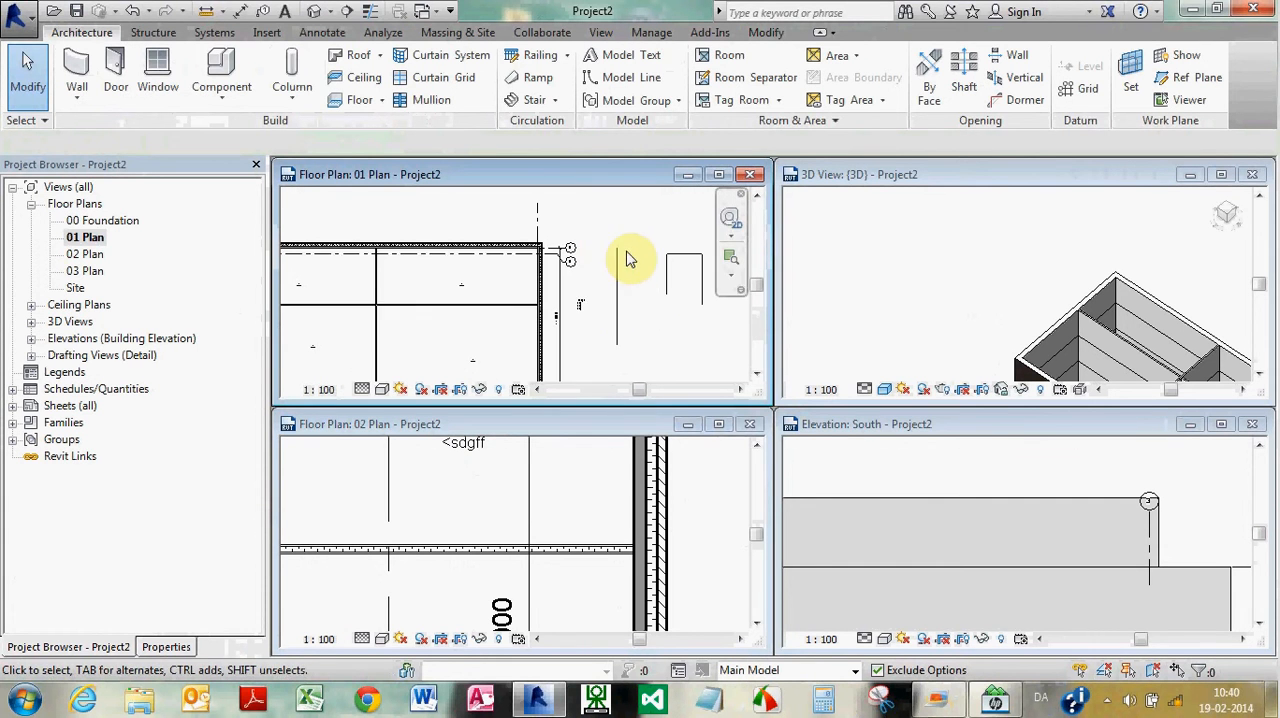
pyautogui.scroll(4, 537, 245)
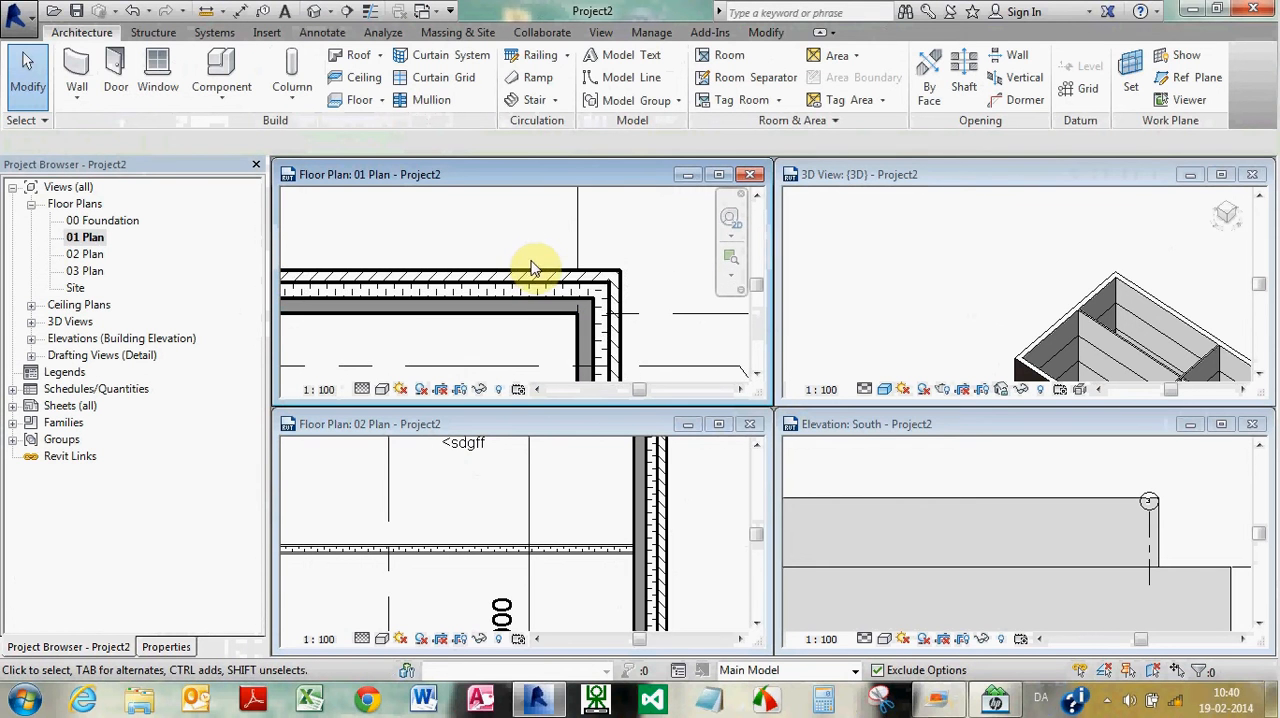
pyautogui.scroll(2, 533, 265)
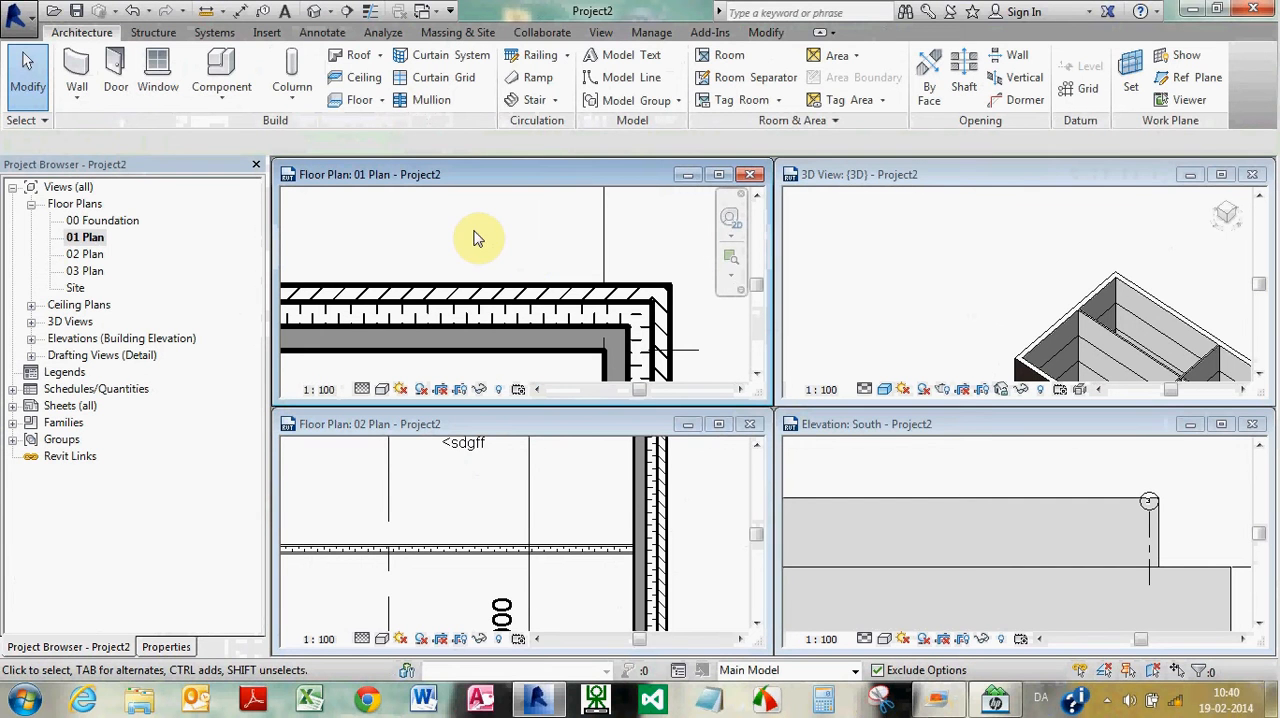
pyautogui.scroll(-3, 488, 235)
pyautogui.scroll(4, 566, 262)
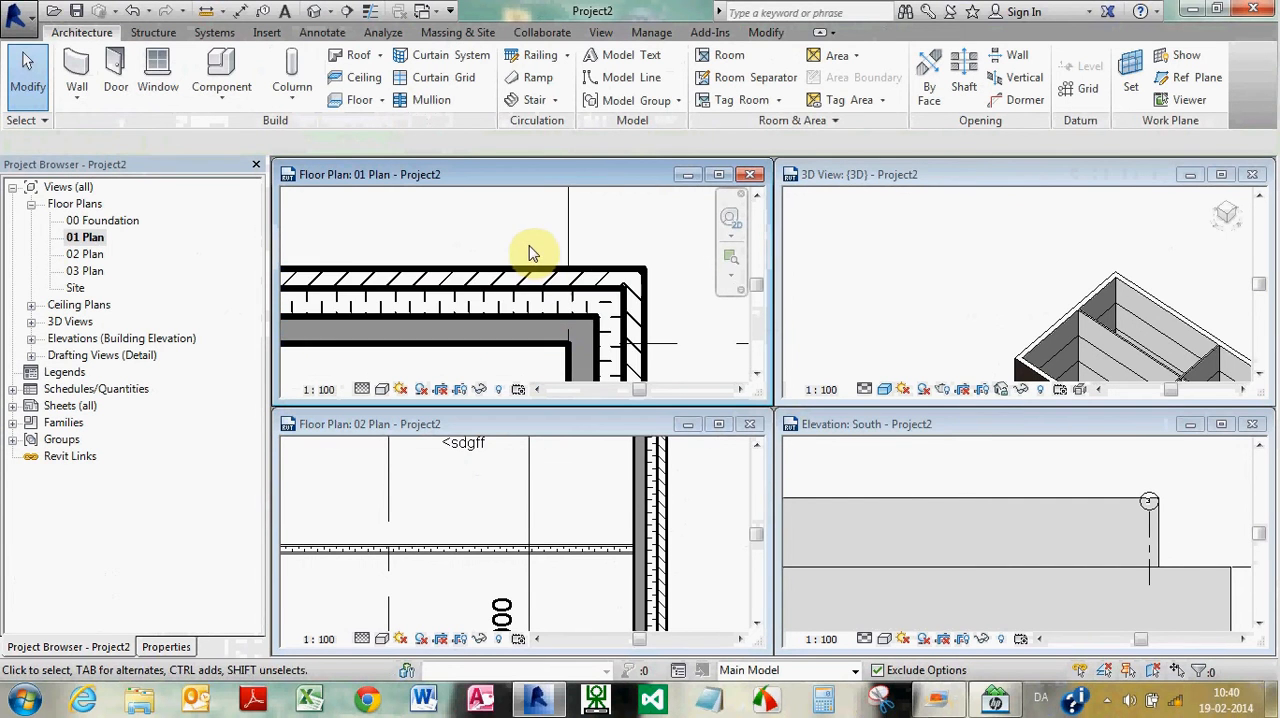
pyautogui.click(765, 34)
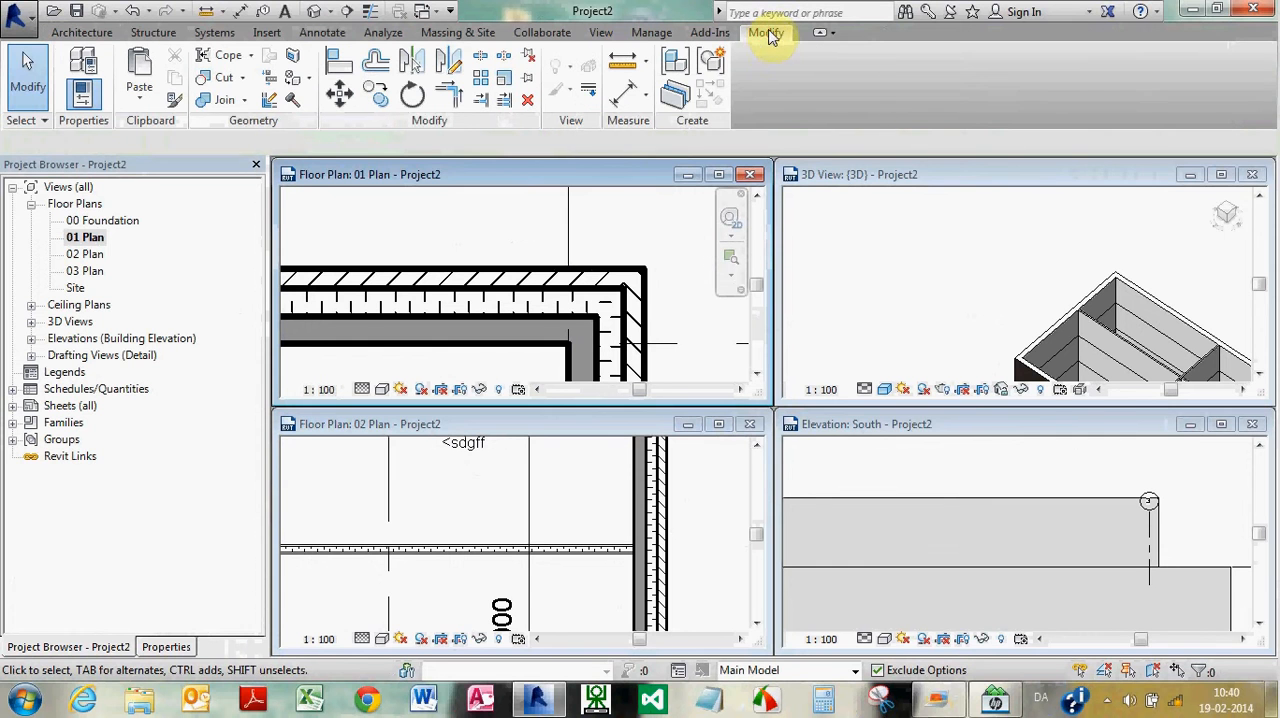
pyautogui.click(588, 92)
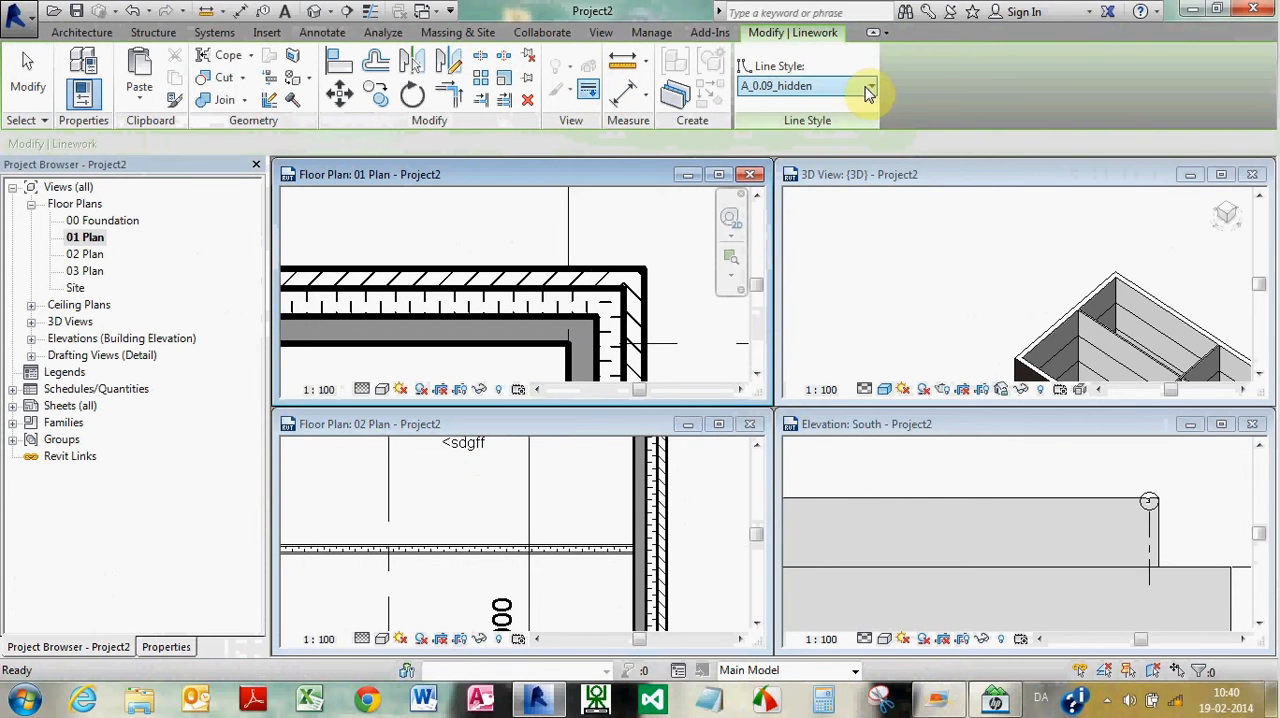
pyautogui.click(868, 92)
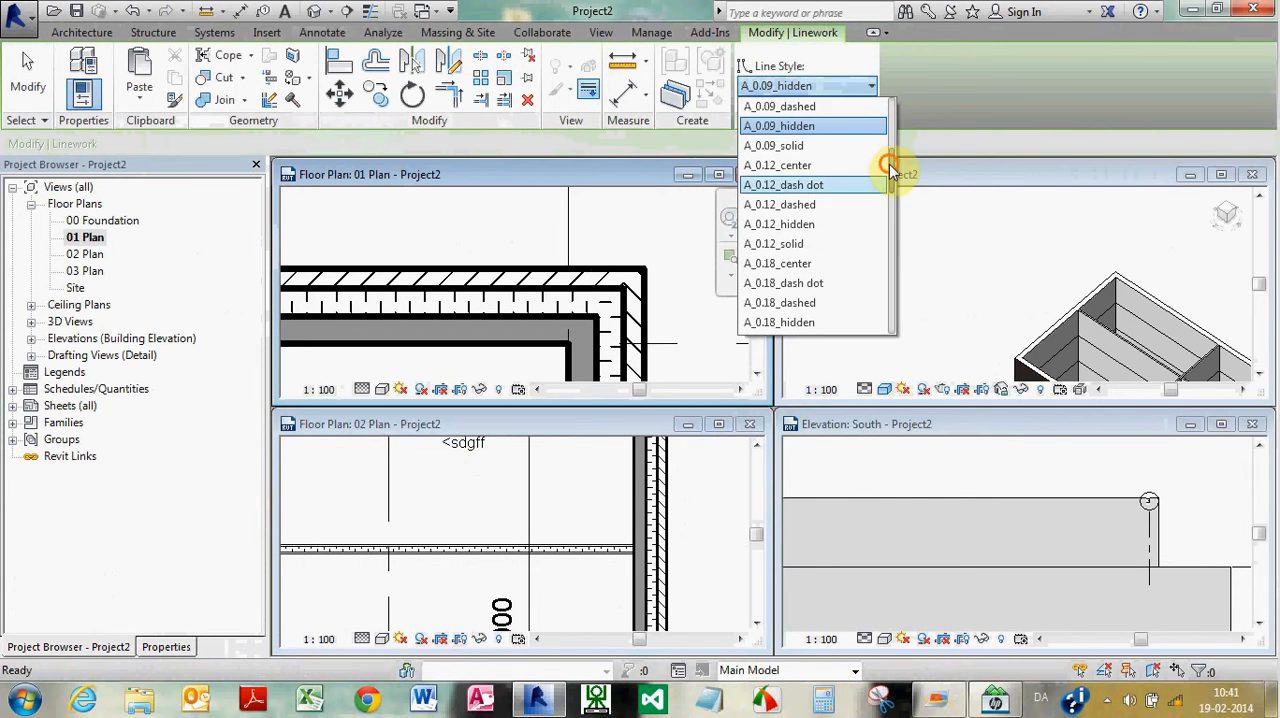
pyautogui.moveTo(890, 166); pyautogui.dragTo(873, 268)
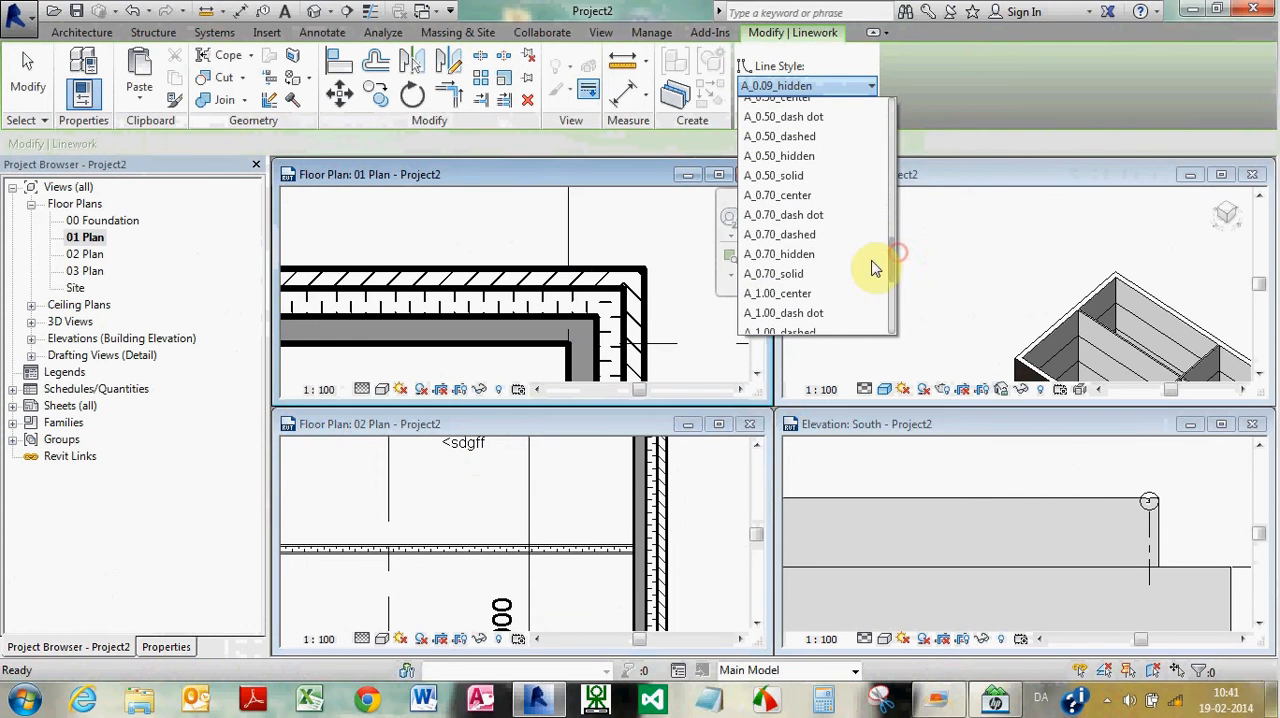
pyautogui.click(808, 313)
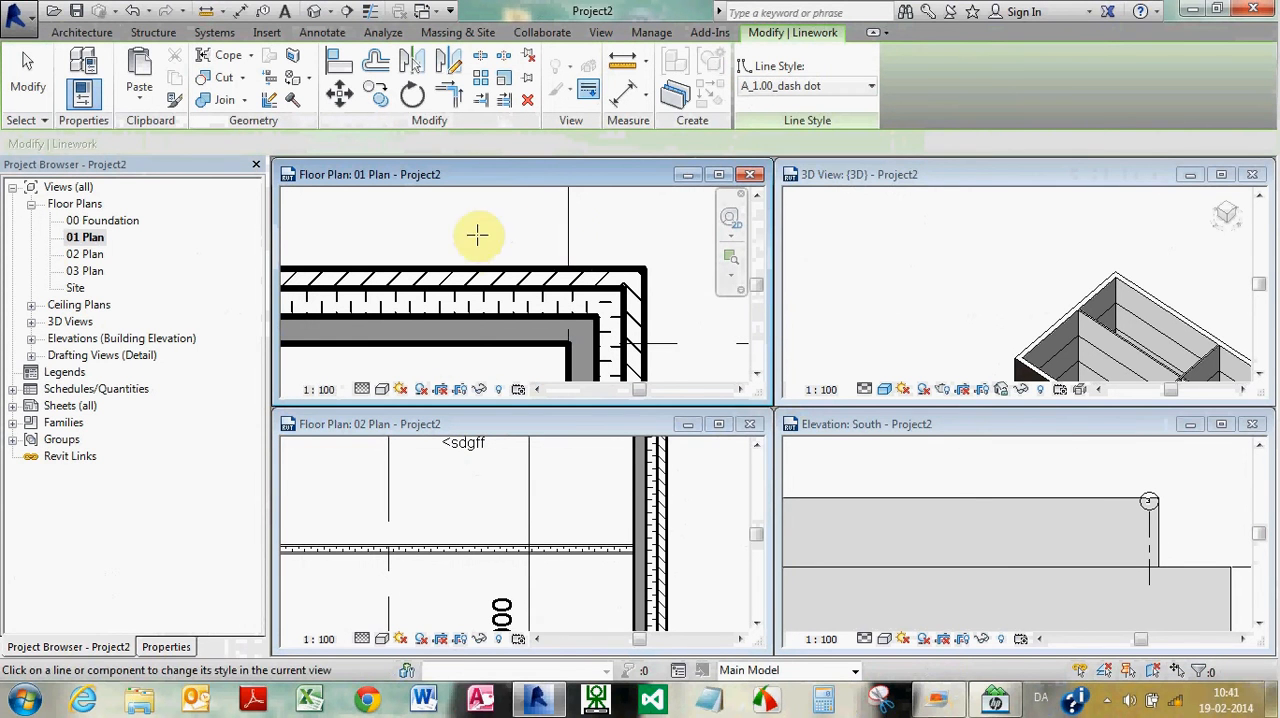
pyautogui.click(464, 316)
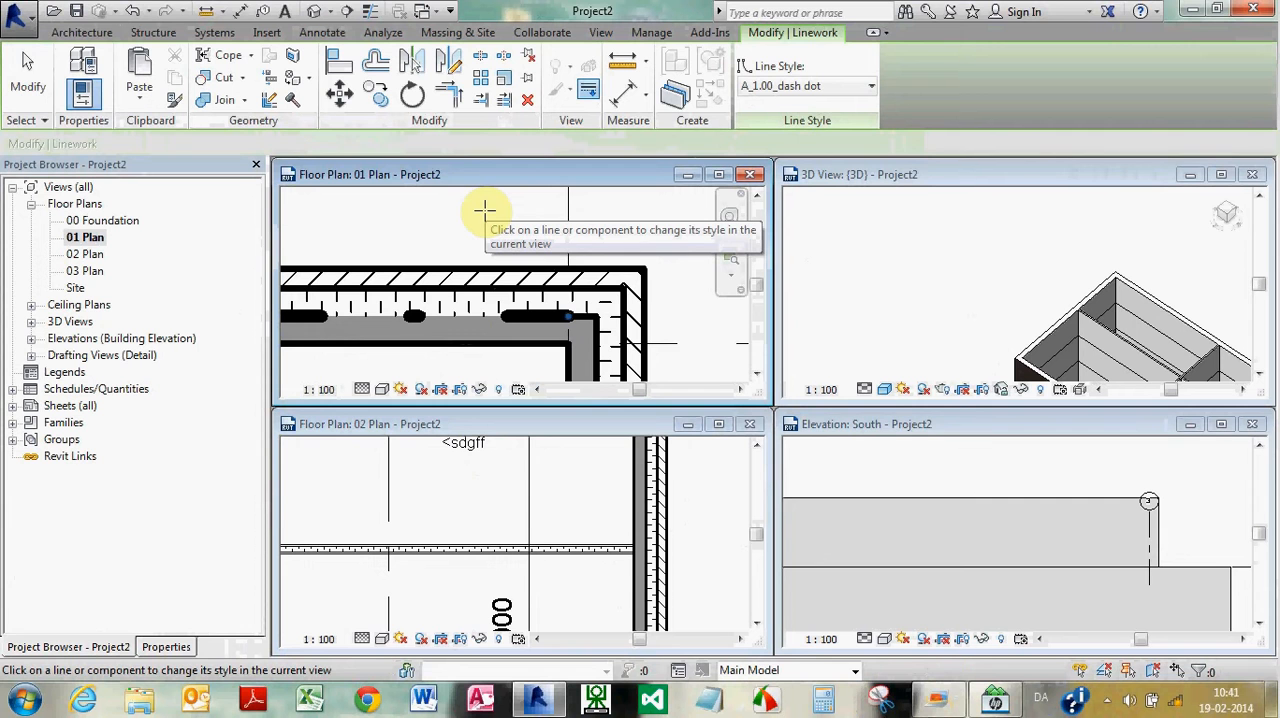
pyautogui.press('Escape')
# Override the vertical layer lines of the right exterior wall in 01 Plan with the Linework style <Invisible lines>
pyautogui.scroll(-3, 547, 270)
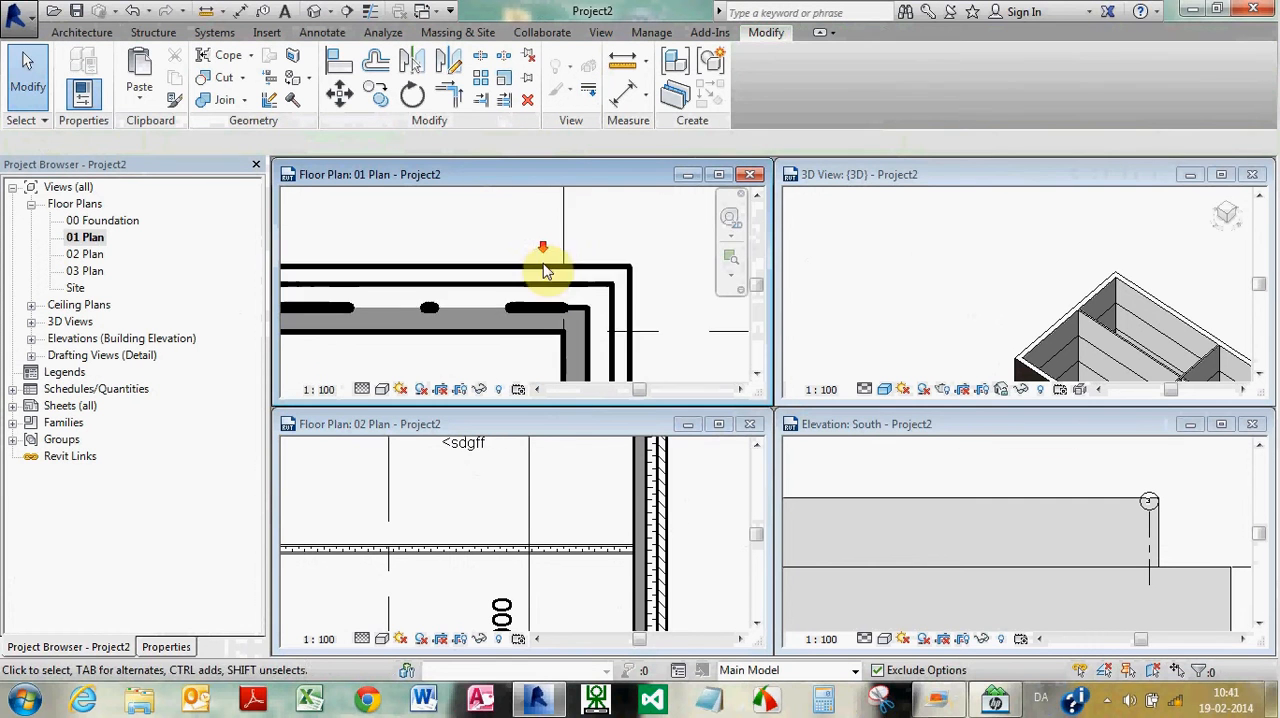
pyautogui.scroll(1, 524, 257)
pyautogui.scroll(2, 528, 257)
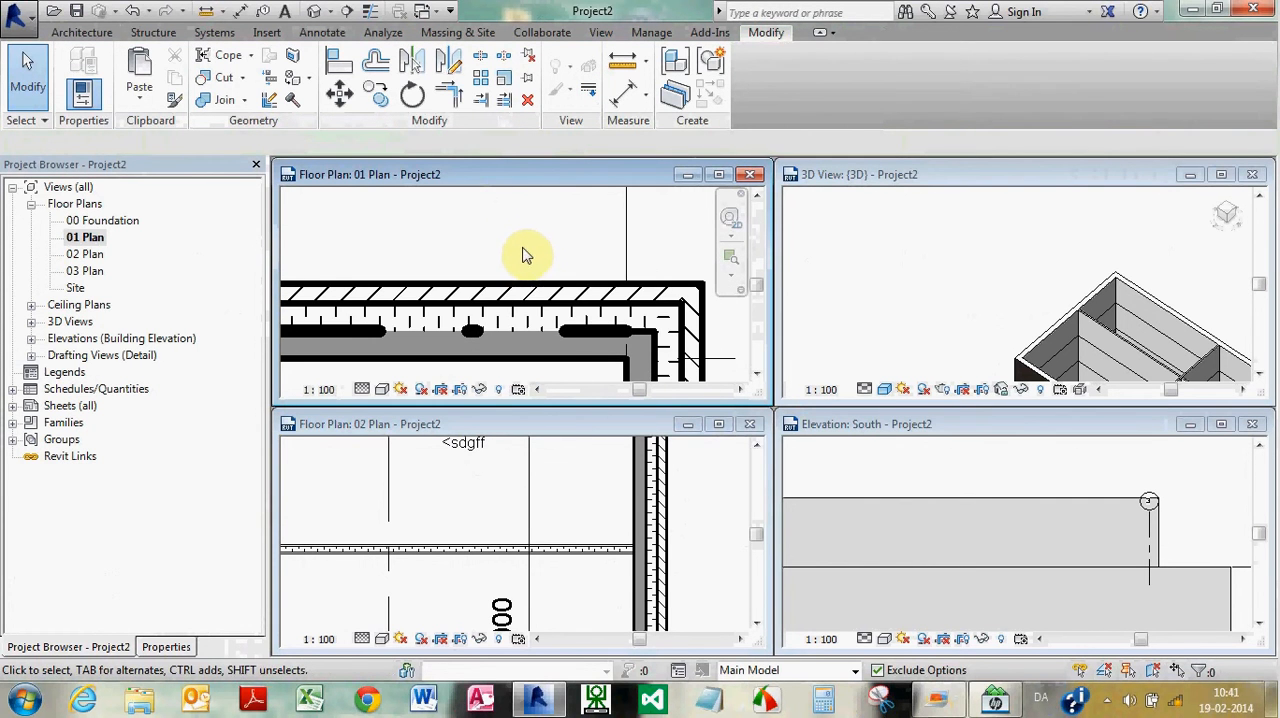
pyautogui.click(590, 93)
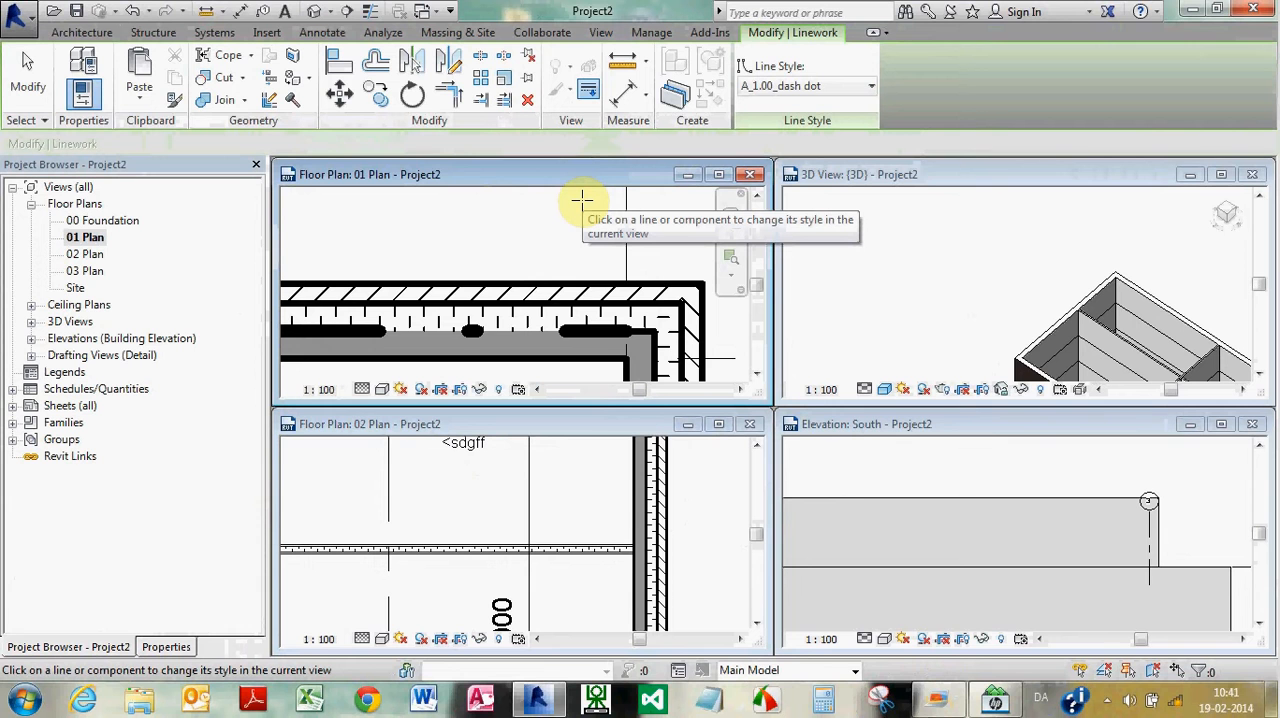
pyautogui.click(868, 88)
pyautogui.moveTo(895, 286); pyautogui.dragTo(889, 101)
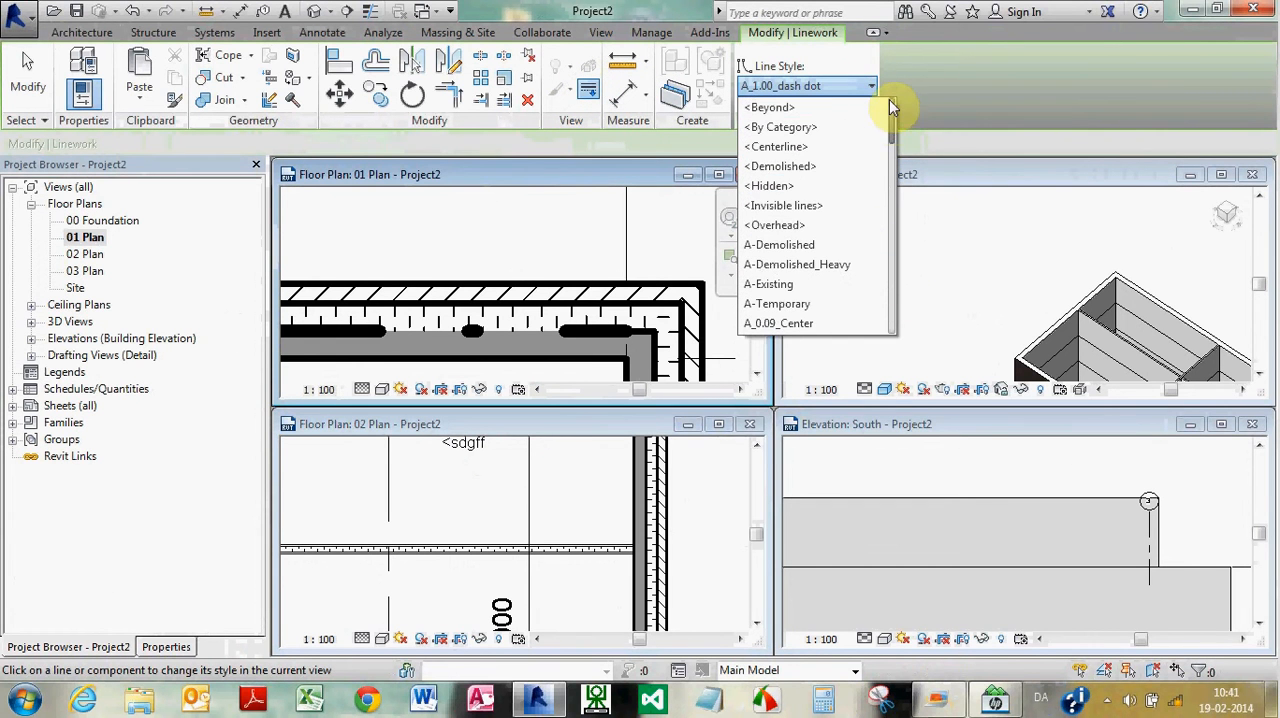
pyautogui.click(800, 206)
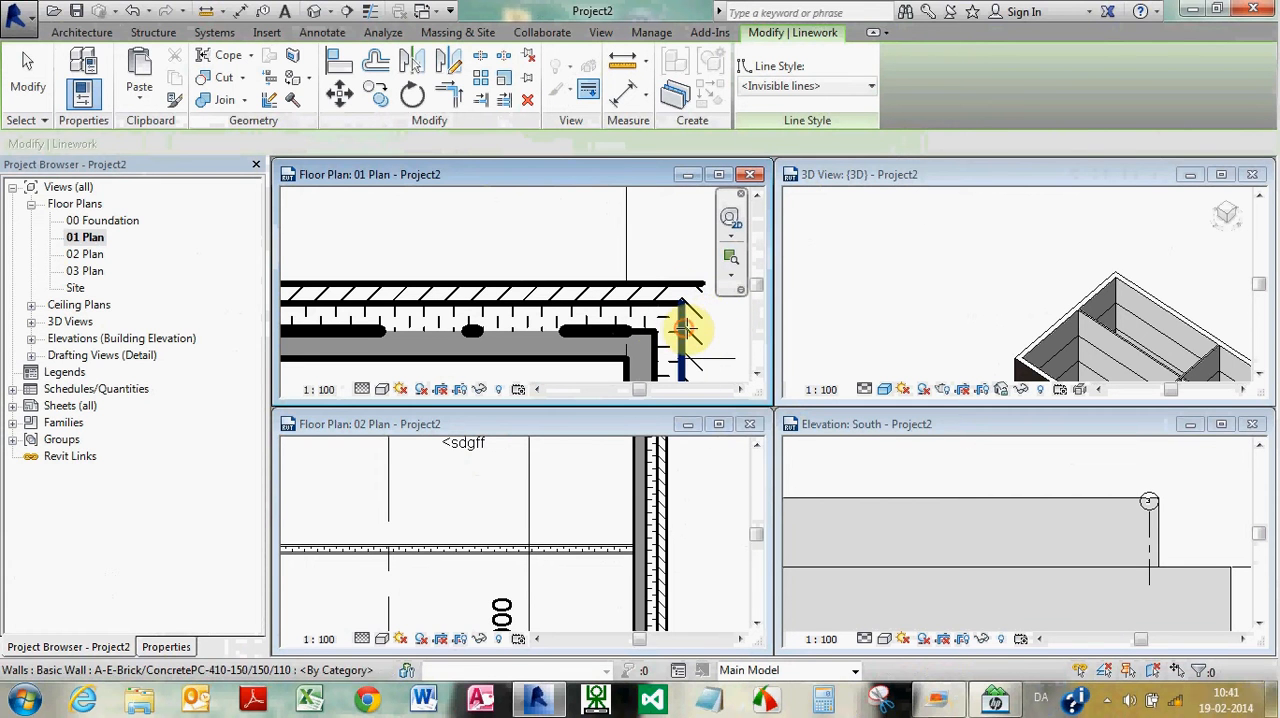
pyautogui.scroll(-3, 622, 262)
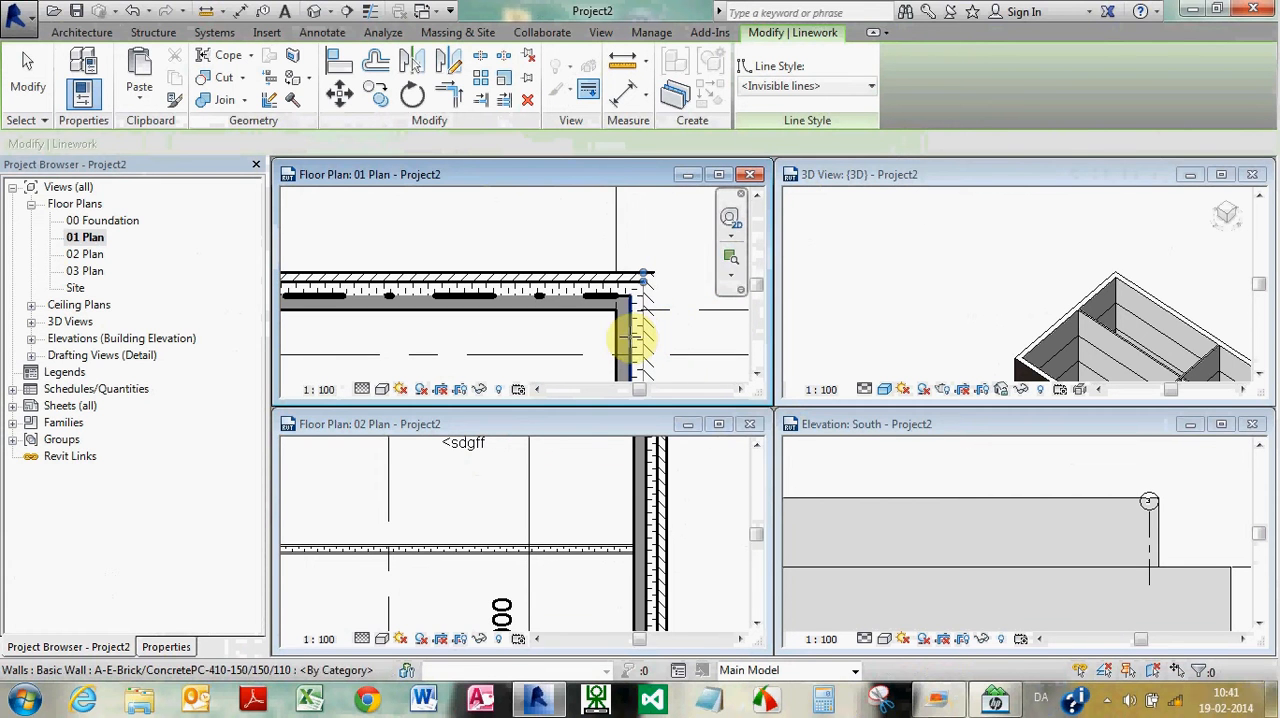
pyautogui.press('Escape')
pyautogui.press('Escape')
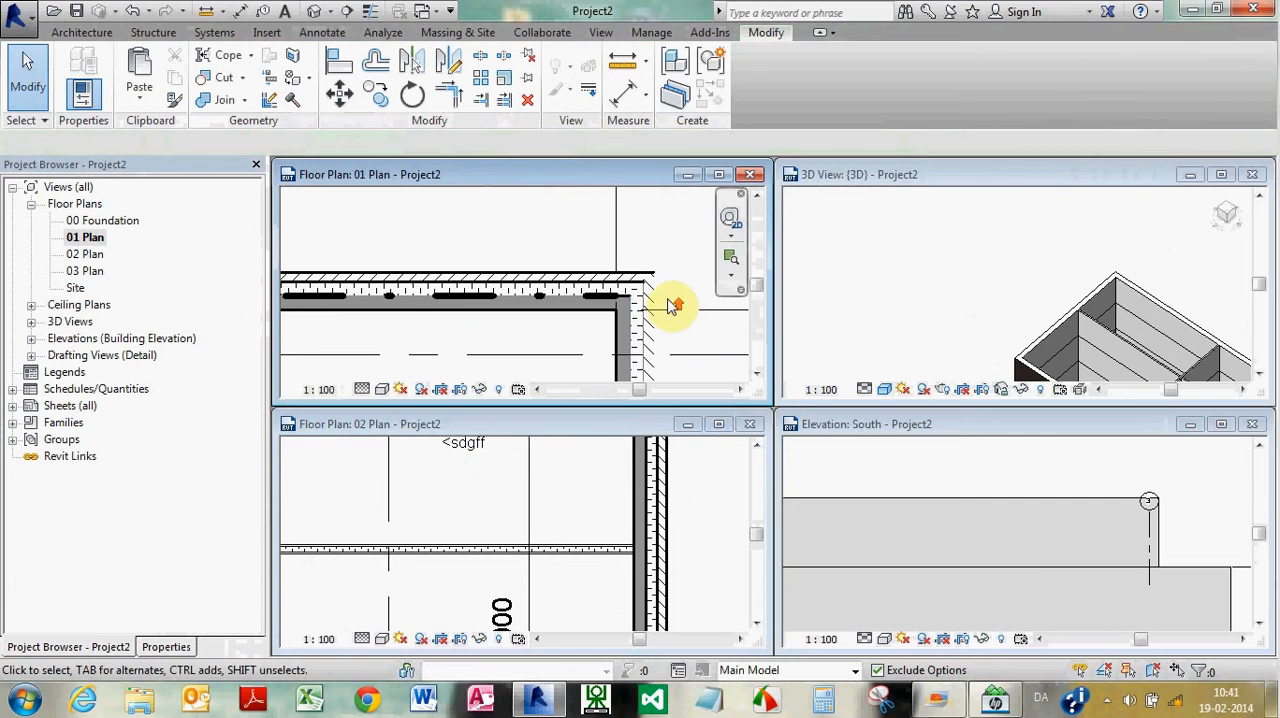
pyautogui.scroll(2, 672, 310)
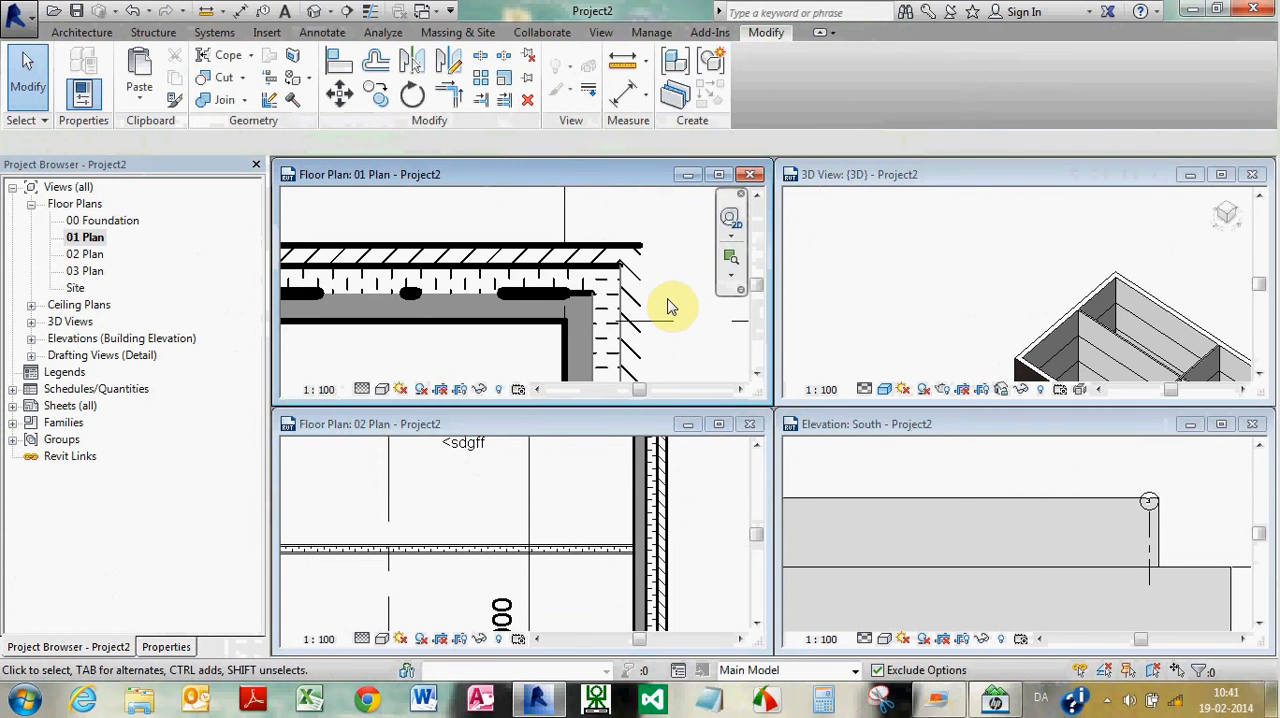
pyautogui.click(590, 96)
pyautogui.scroll(3, 665, 262)
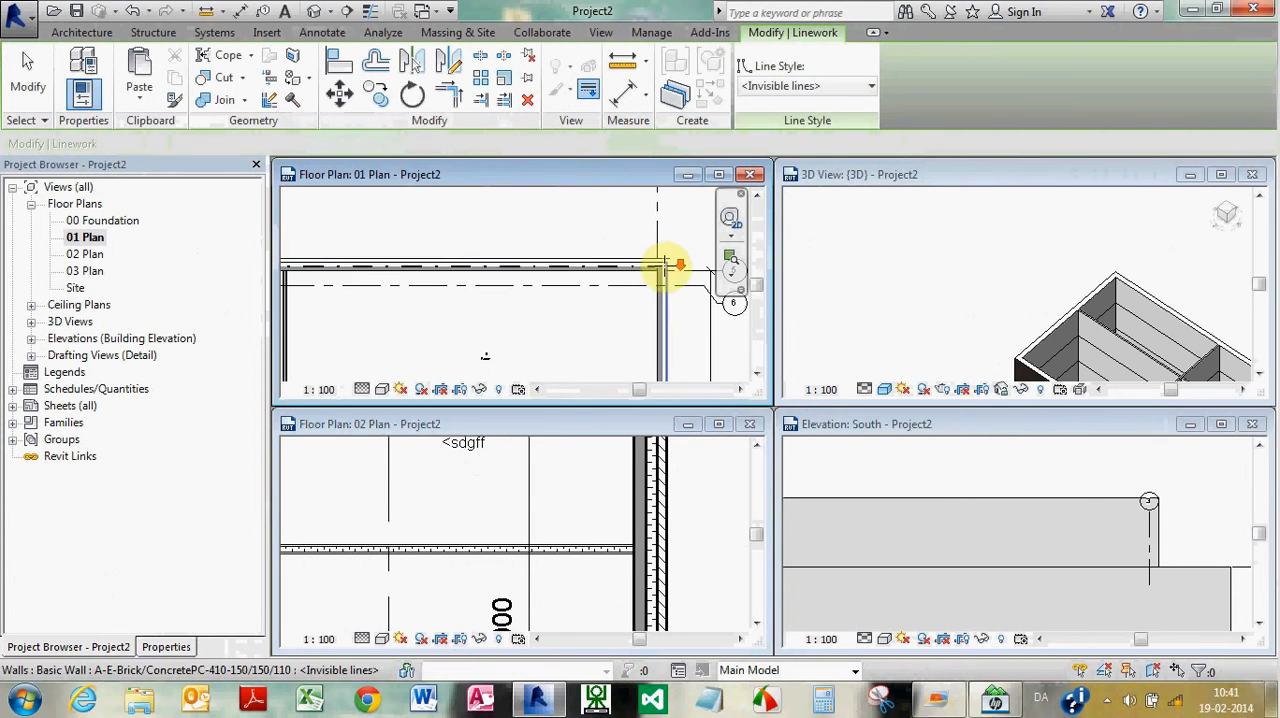
pyautogui.scroll(1, 655, 257)
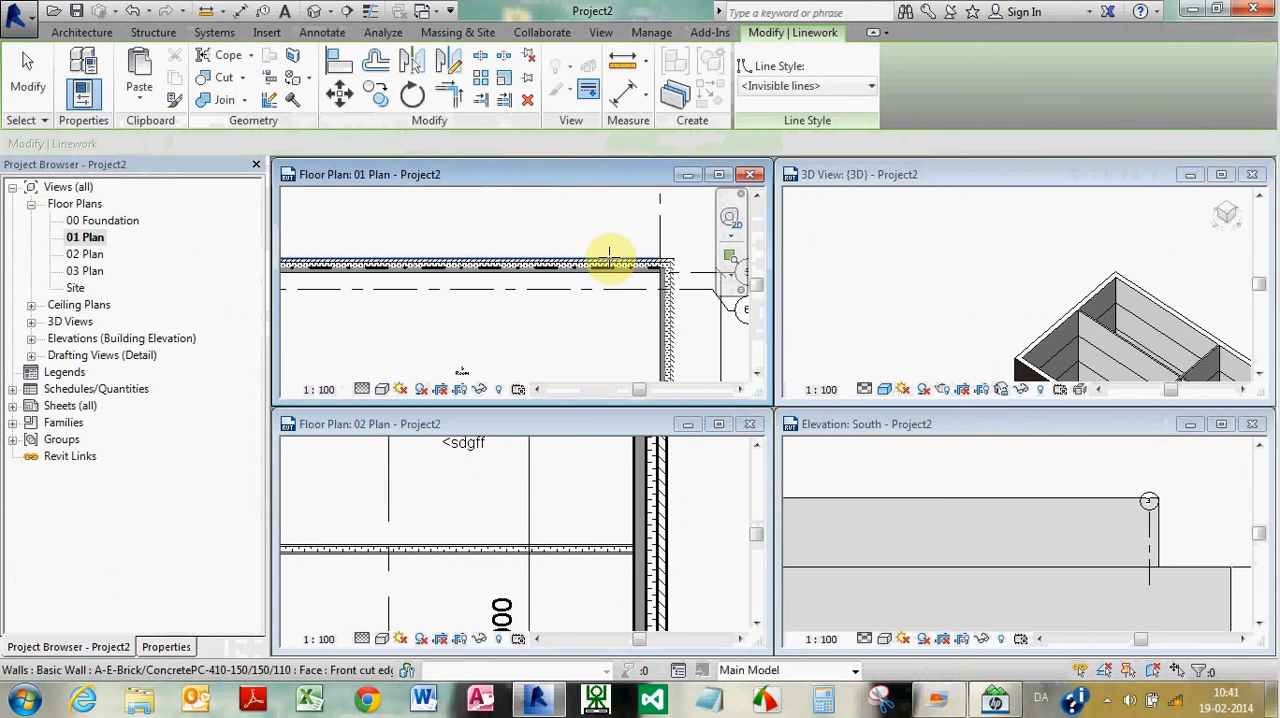
pyautogui.scroll(-3, 660, 262)
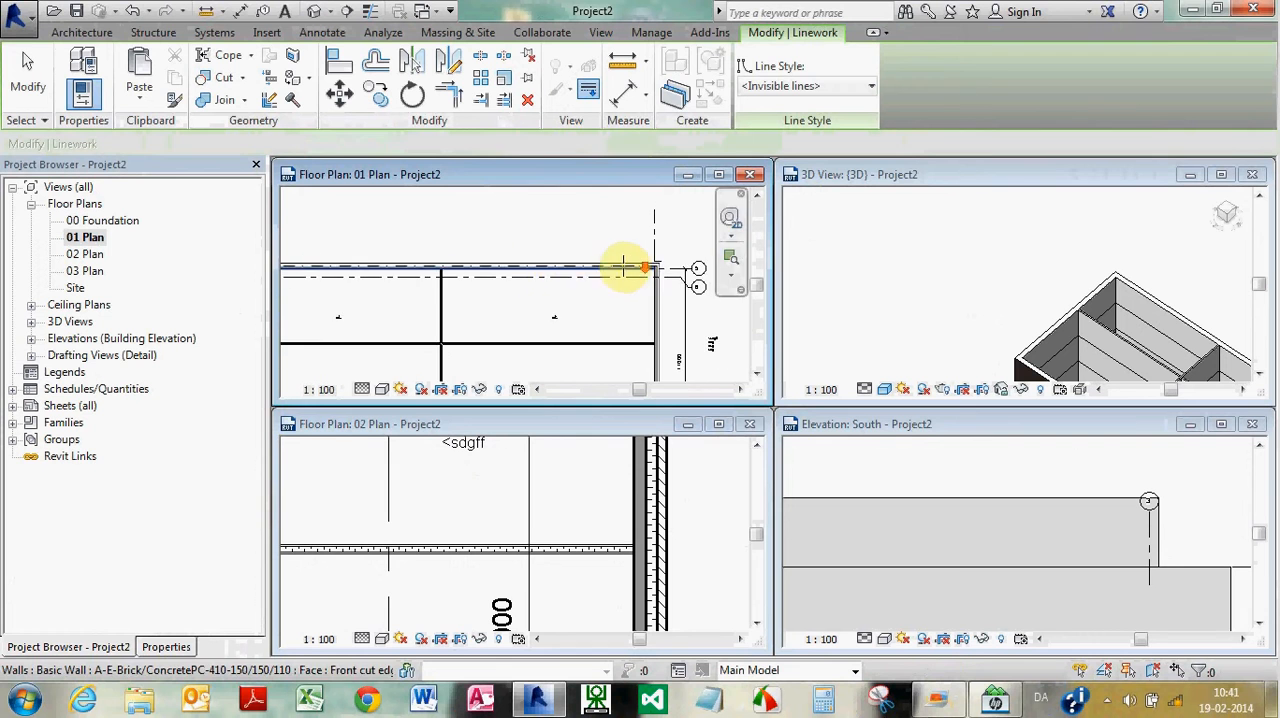
pyautogui.scroll(-3, 657, 263)
pyautogui.scroll(4, 514, 252)
pyautogui.press('Escape')
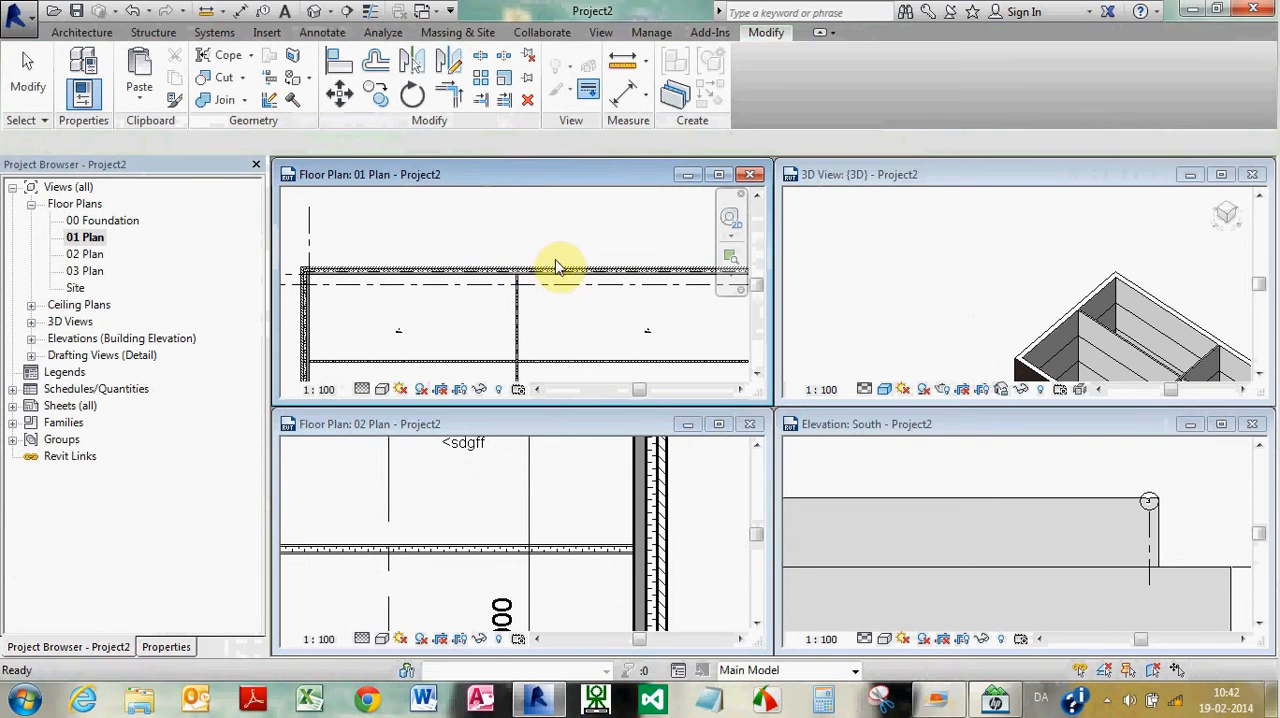
pyautogui.click(588, 90)
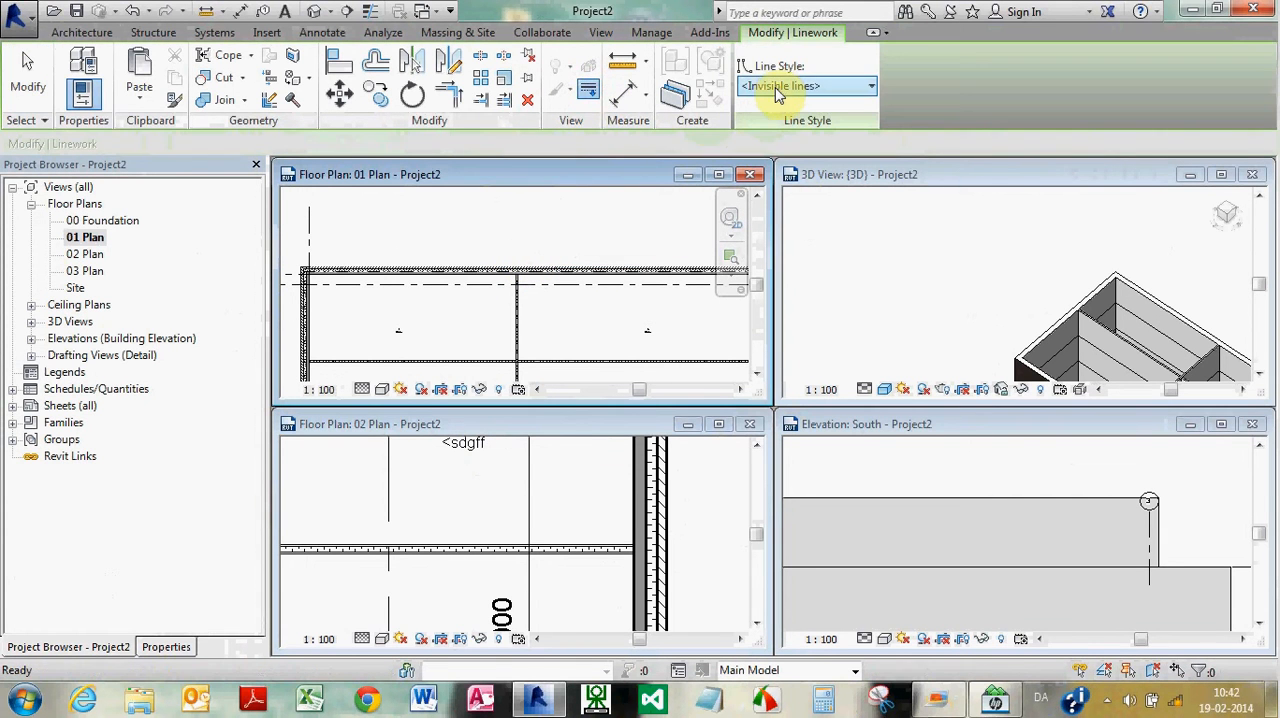
pyautogui.scroll(3, 517, 298)
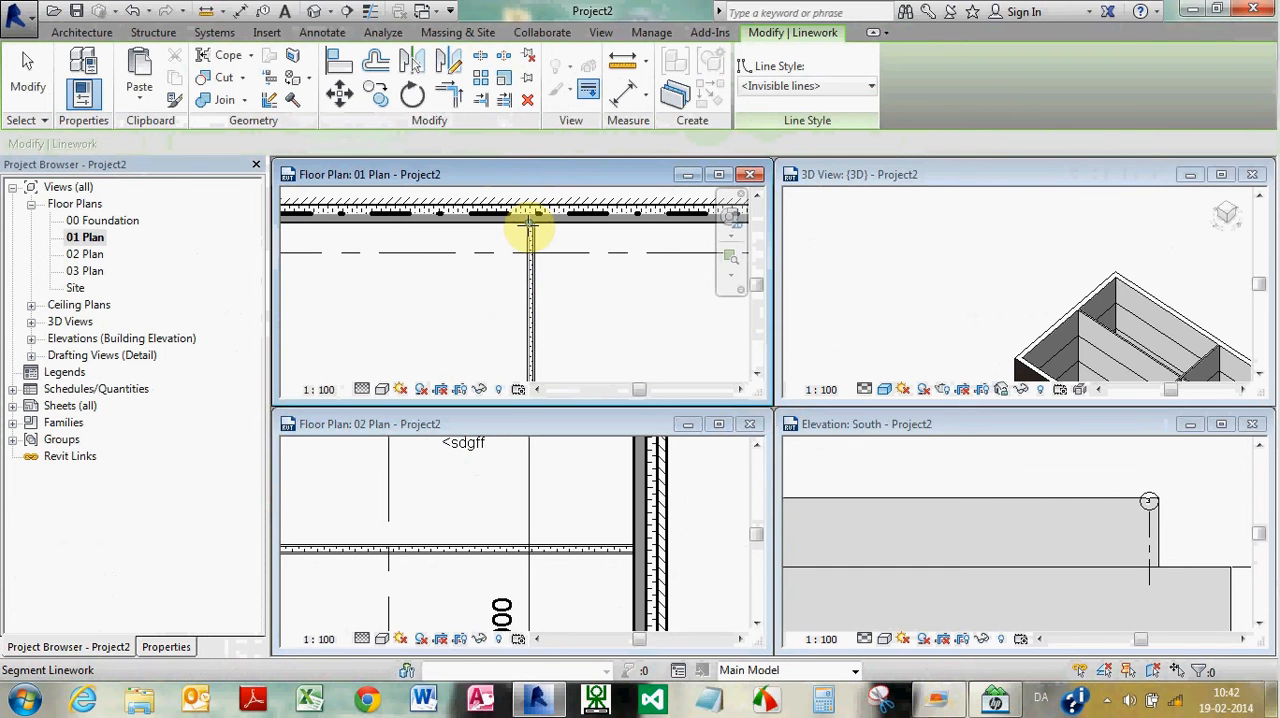
pyautogui.scroll(-2, 538, 327)
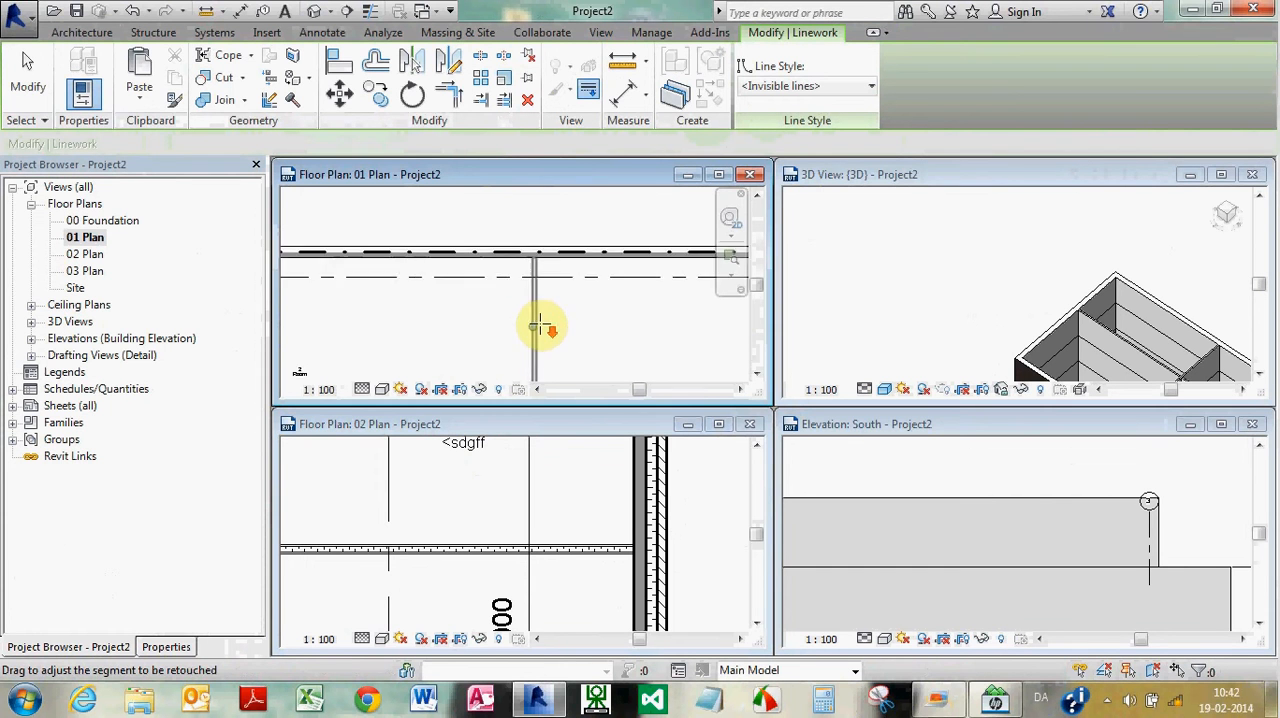
pyautogui.scroll(2, 520, 345)
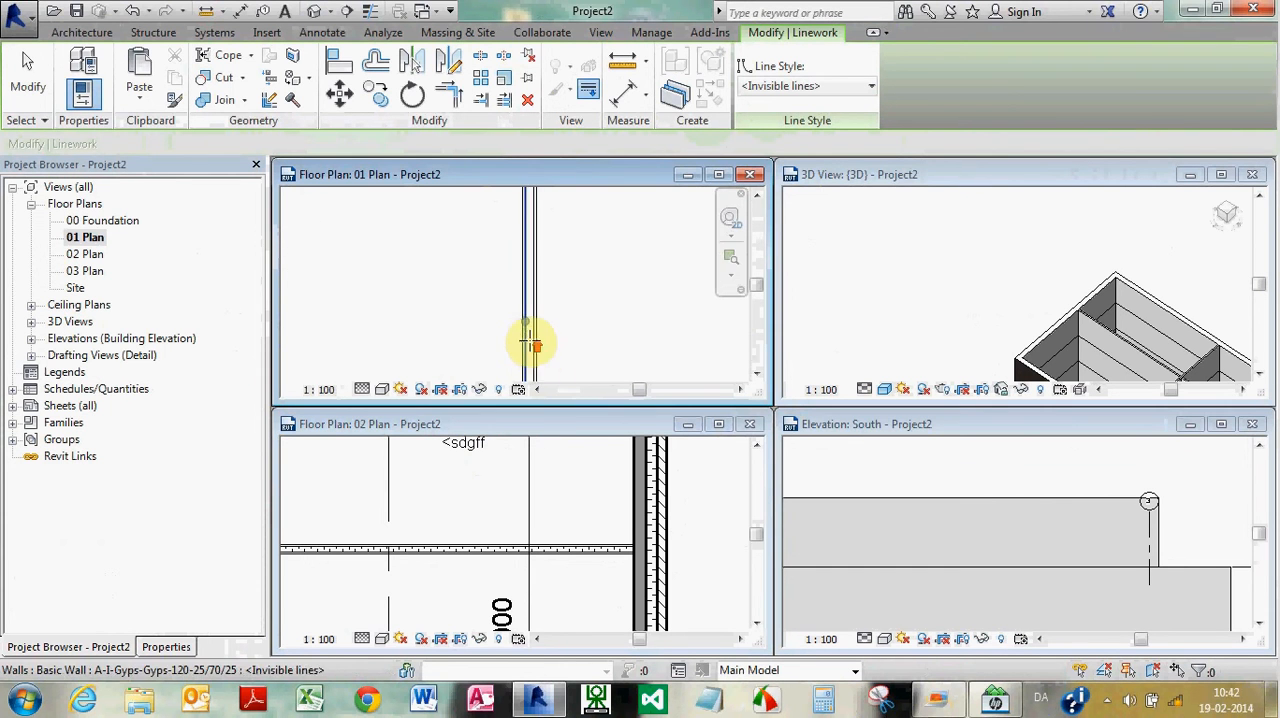
pyautogui.scroll(2, 530, 345)
pyautogui.scroll(-3, 572, 345)
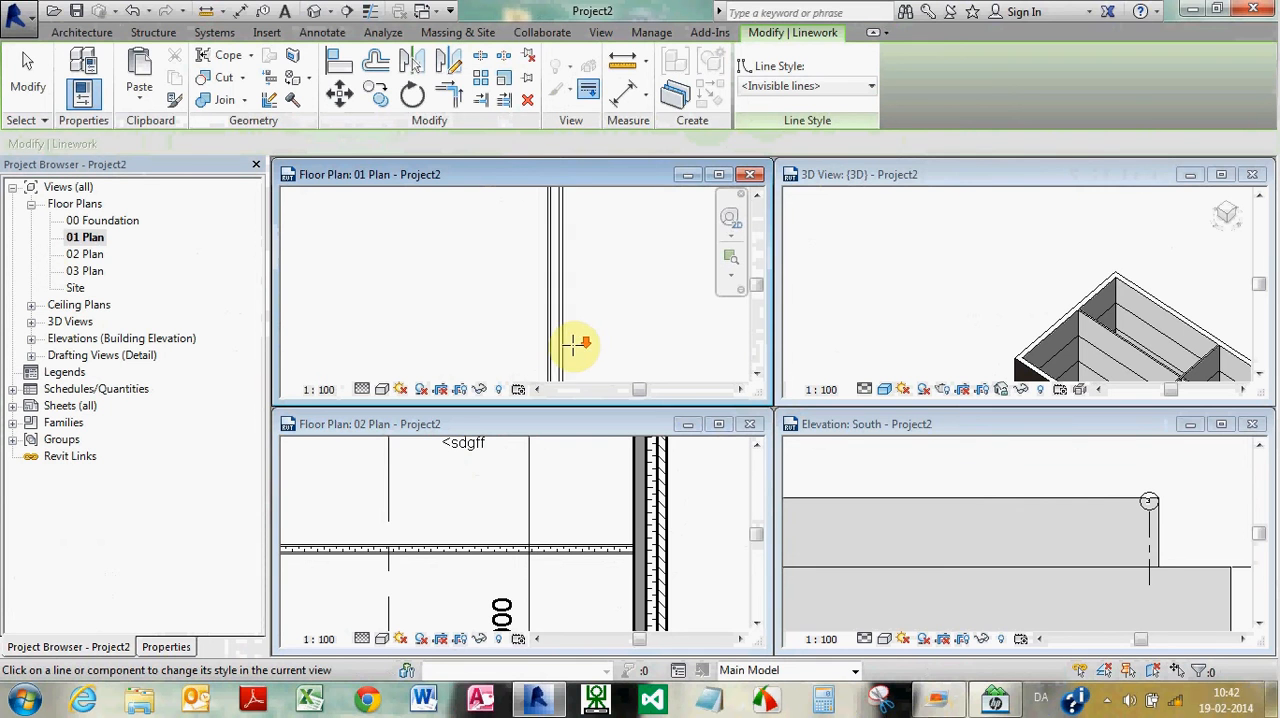
pyautogui.scroll(-5, 538, 348)
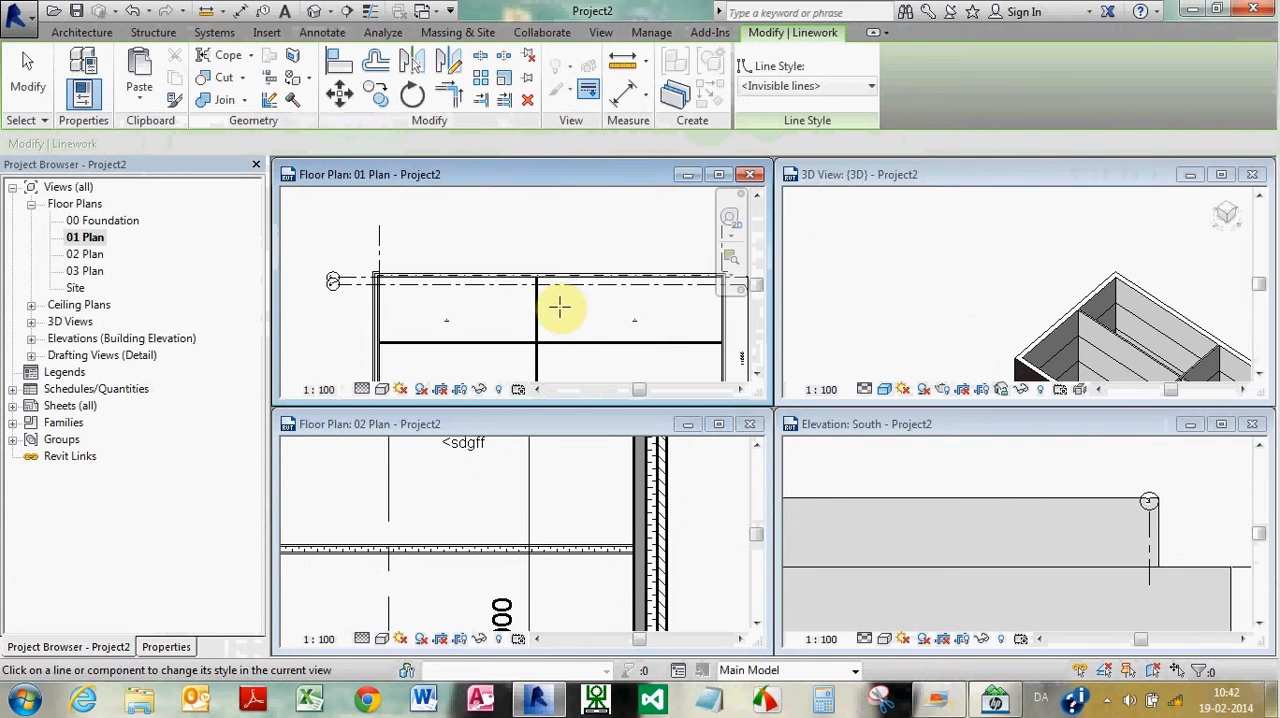
pyautogui.scroll(5, 575, 345)
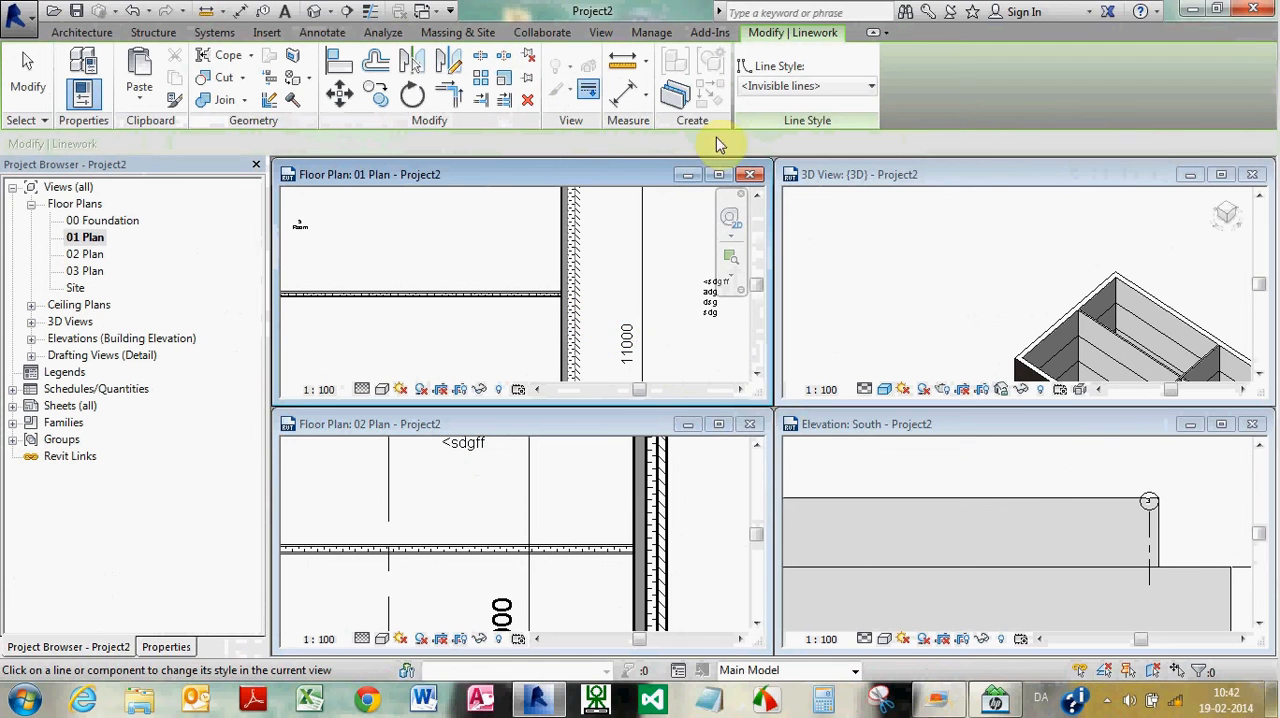
pyautogui.click(818, 86)
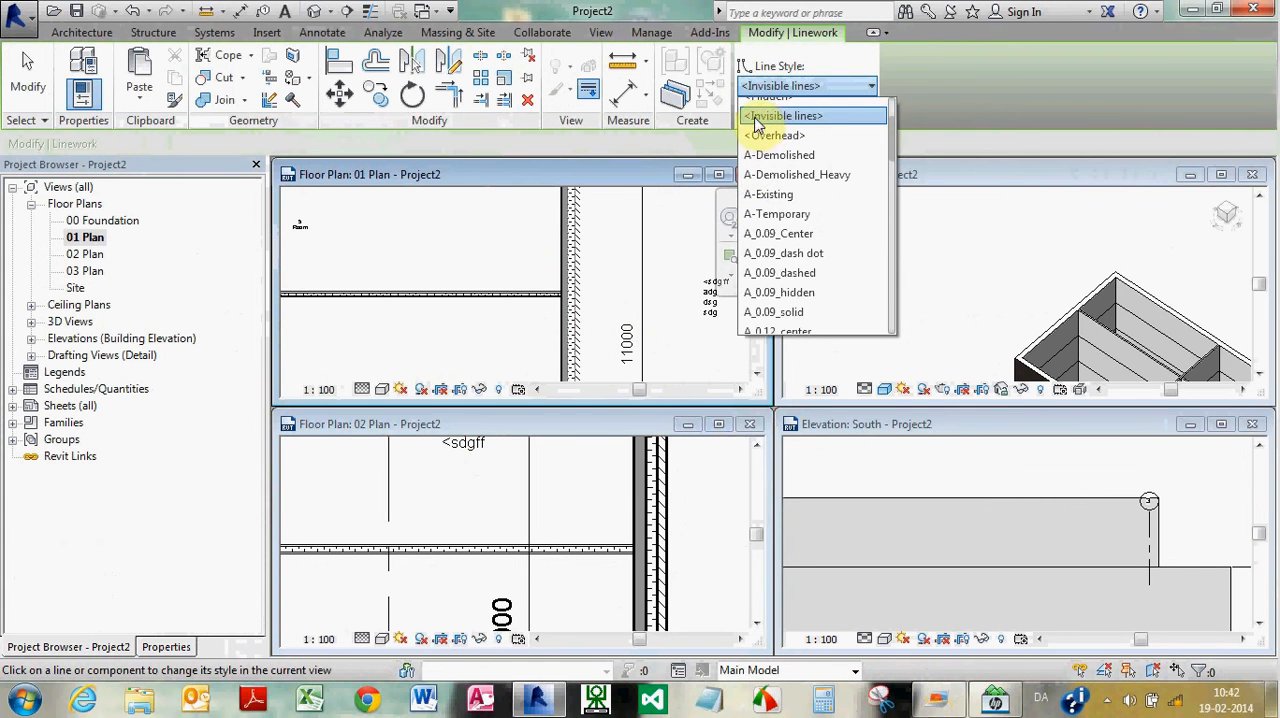
pyautogui.click(770, 116)
pyautogui.scroll(4, 575, 300)
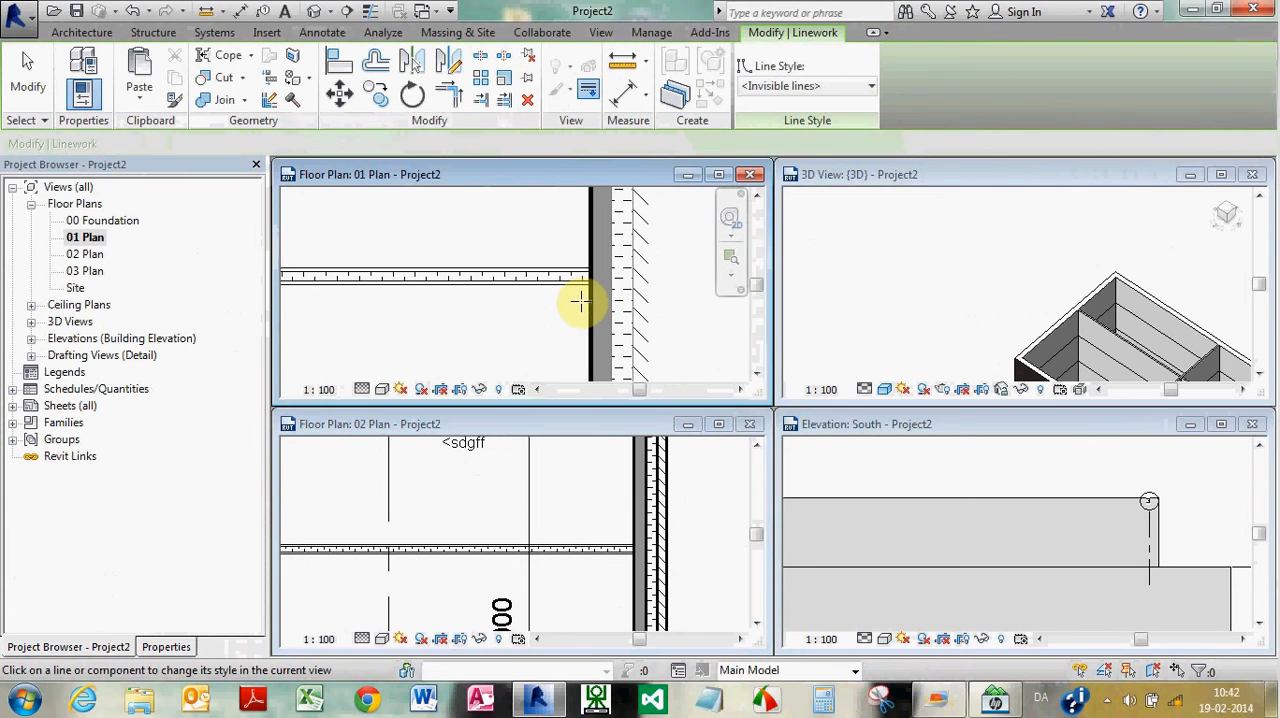
pyautogui.scroll(4, 590, 300)
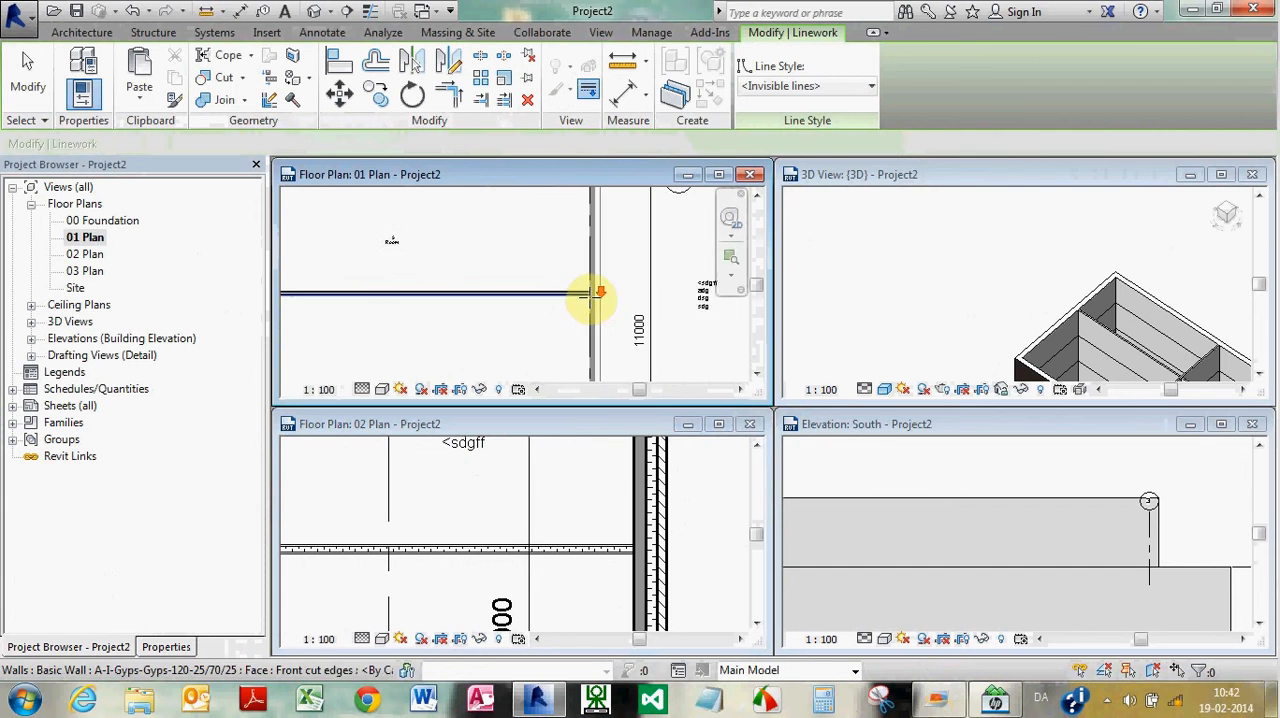
pyautogui.scroll(-5, 590, 296)
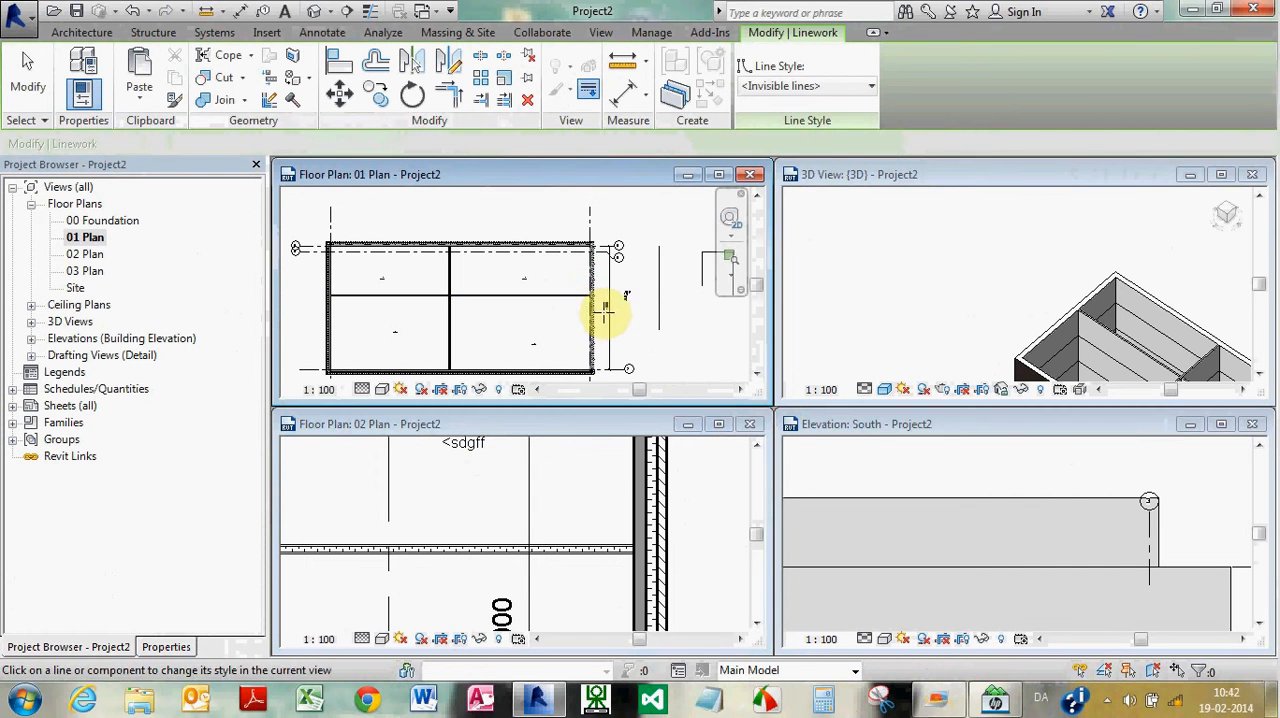
pyautogui.press('Escape')
# Override the outer face line of the lower exterior wall in 01 Plan with the Linework style <Invisible lines>
pyautogui.scroll(4, 580, 380)
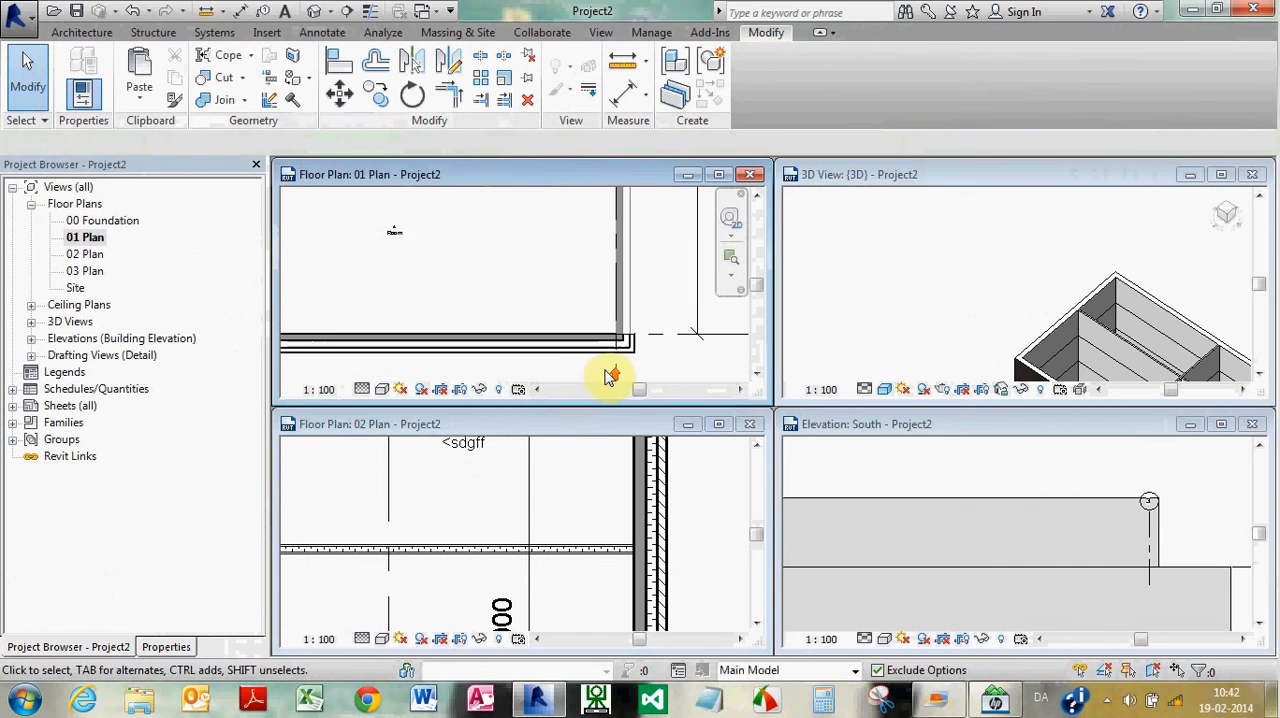
pyautogui.click(588, 90)
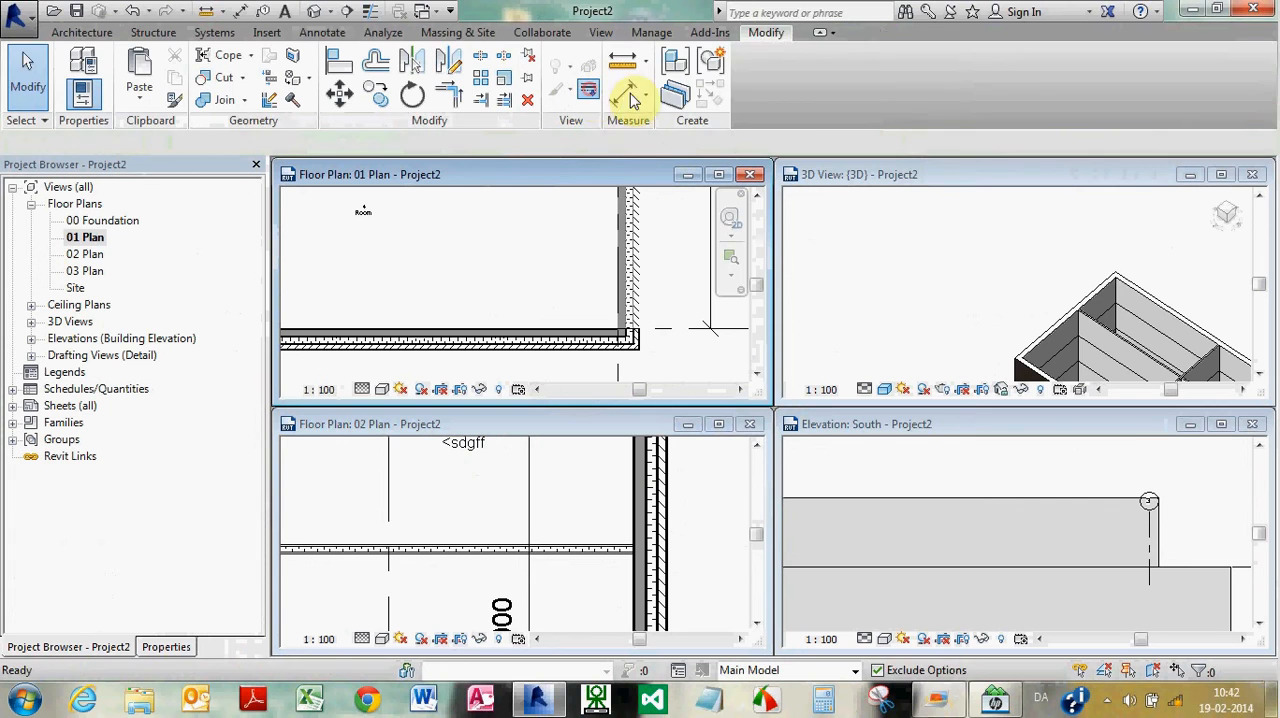
pyautogui.click(592, 355)
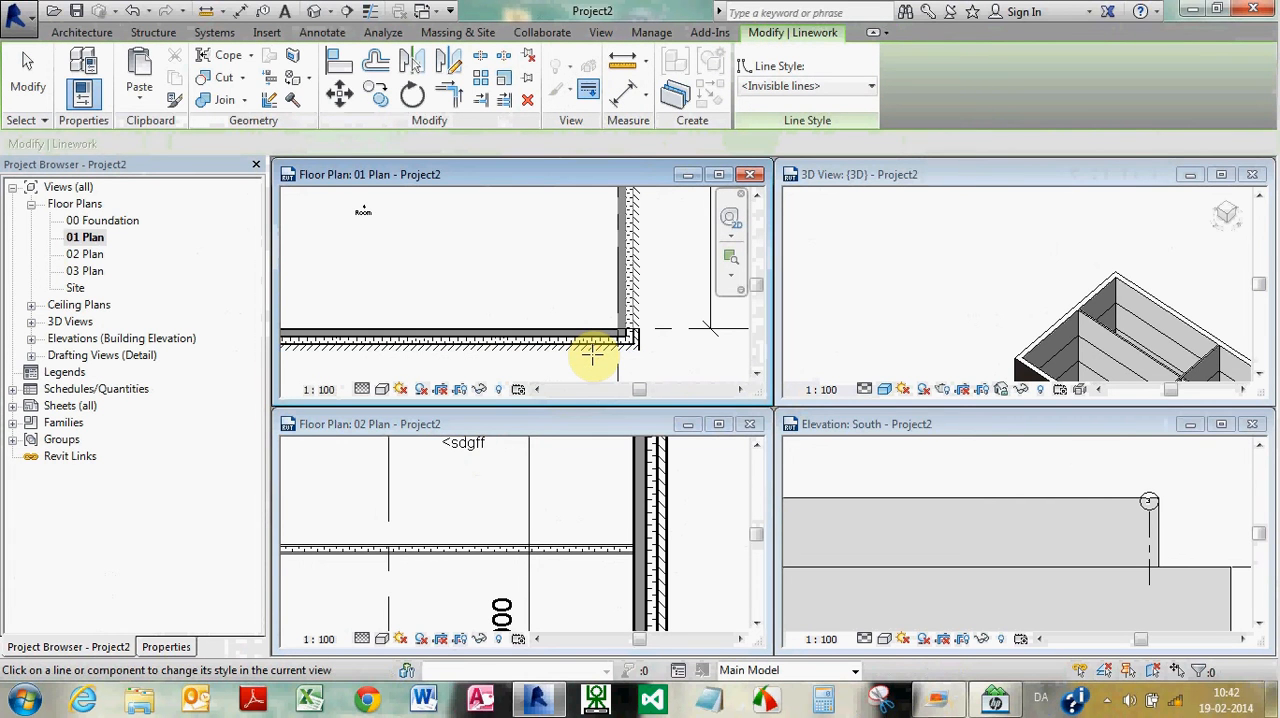
pyautogui.press('Escape')
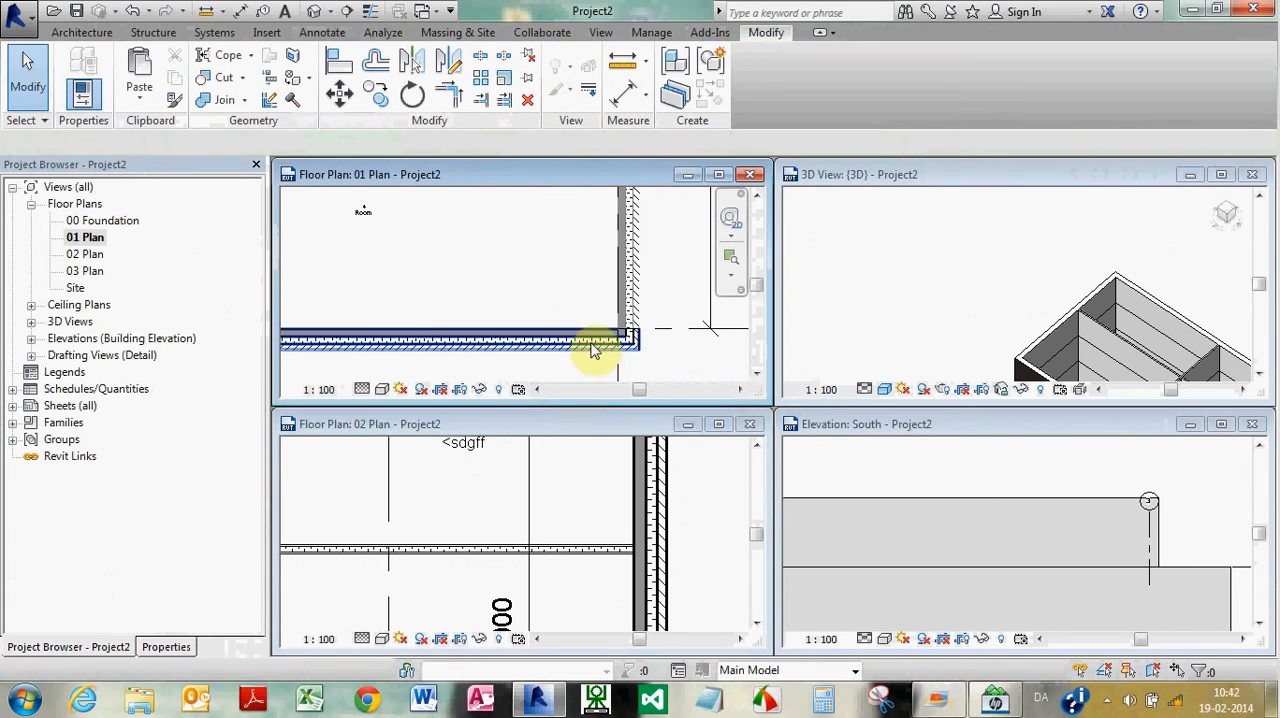
# Use Linework in 01 Plan to override the outer face line of the upper exterior wall with <Invisible lines>
pyautogui.scroll(3, 566, 281)
pyautogui.scroll(-3, 566, 281)
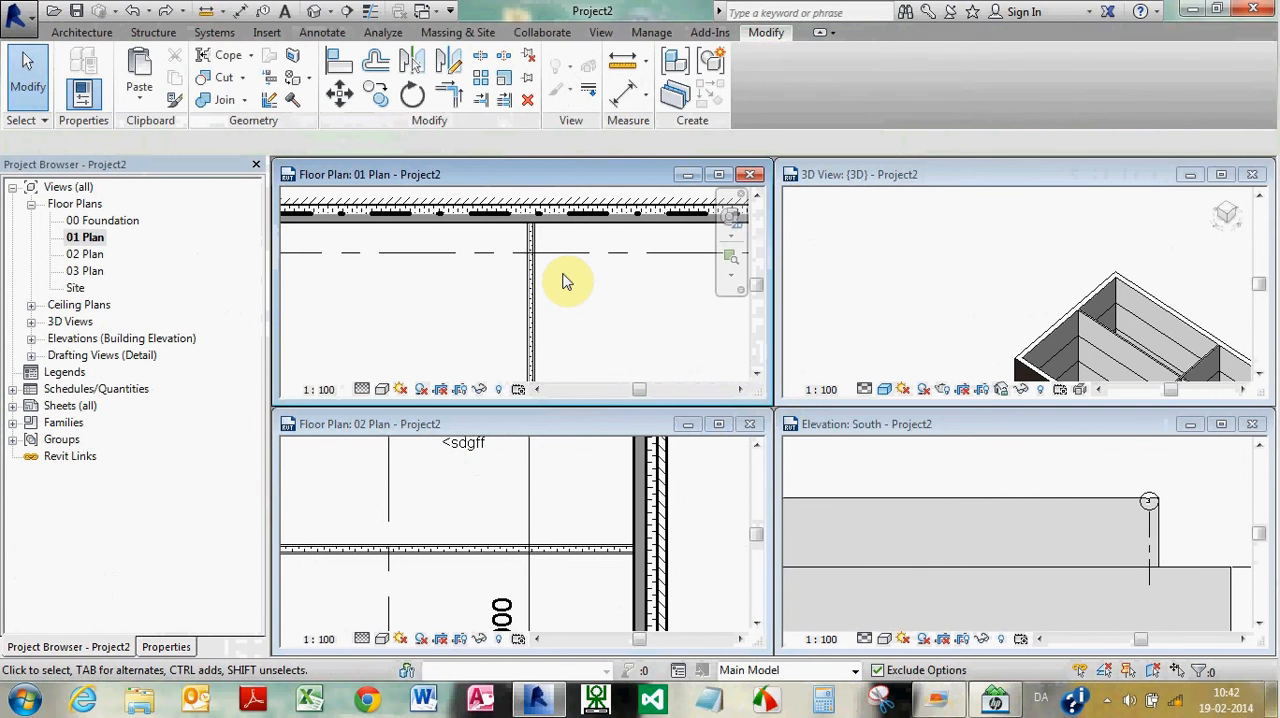
pyautogui.scroll(-2, 566, 282)
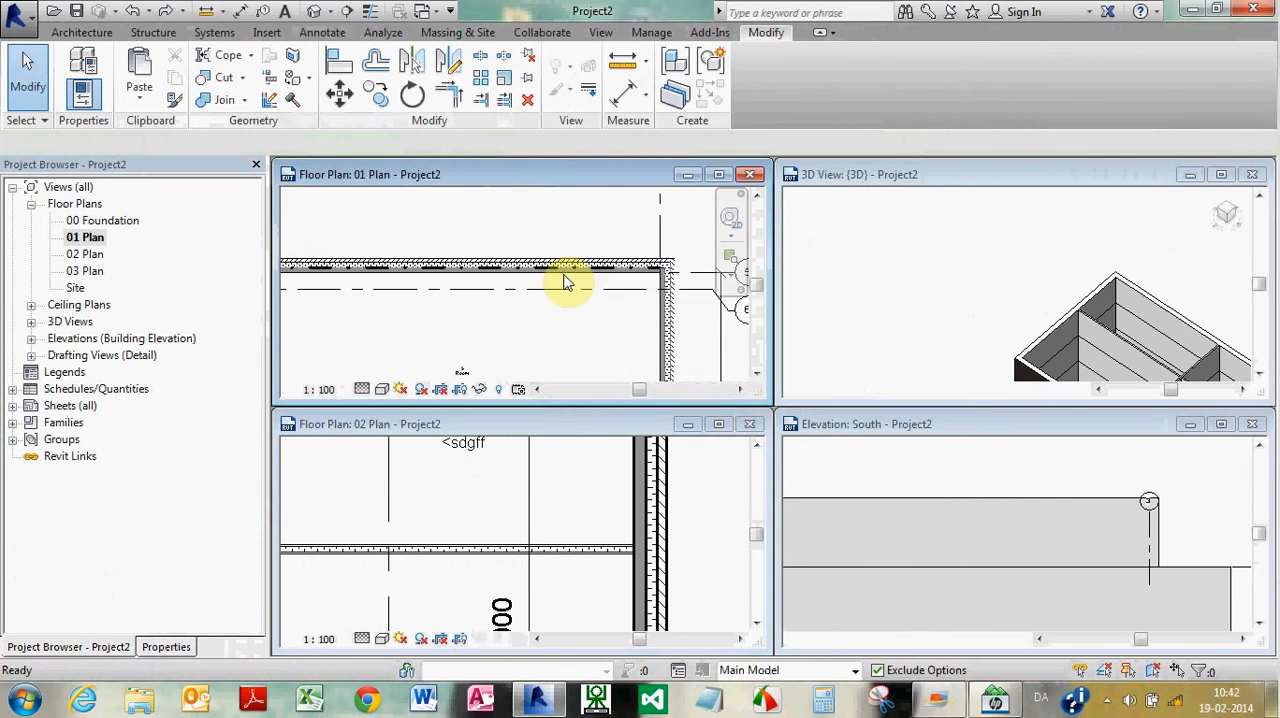
pyautogui.click(586, 91)
pyautogui.click(829, 87)
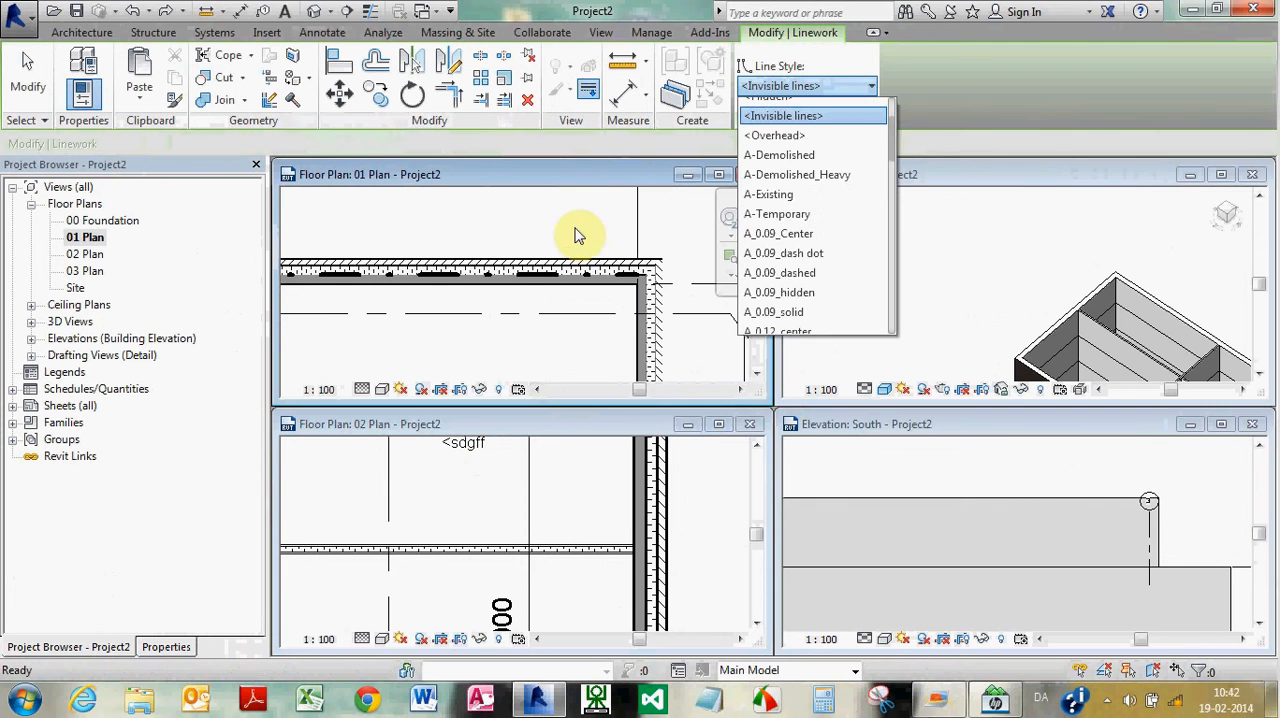
pyautogui.click(787, 137)
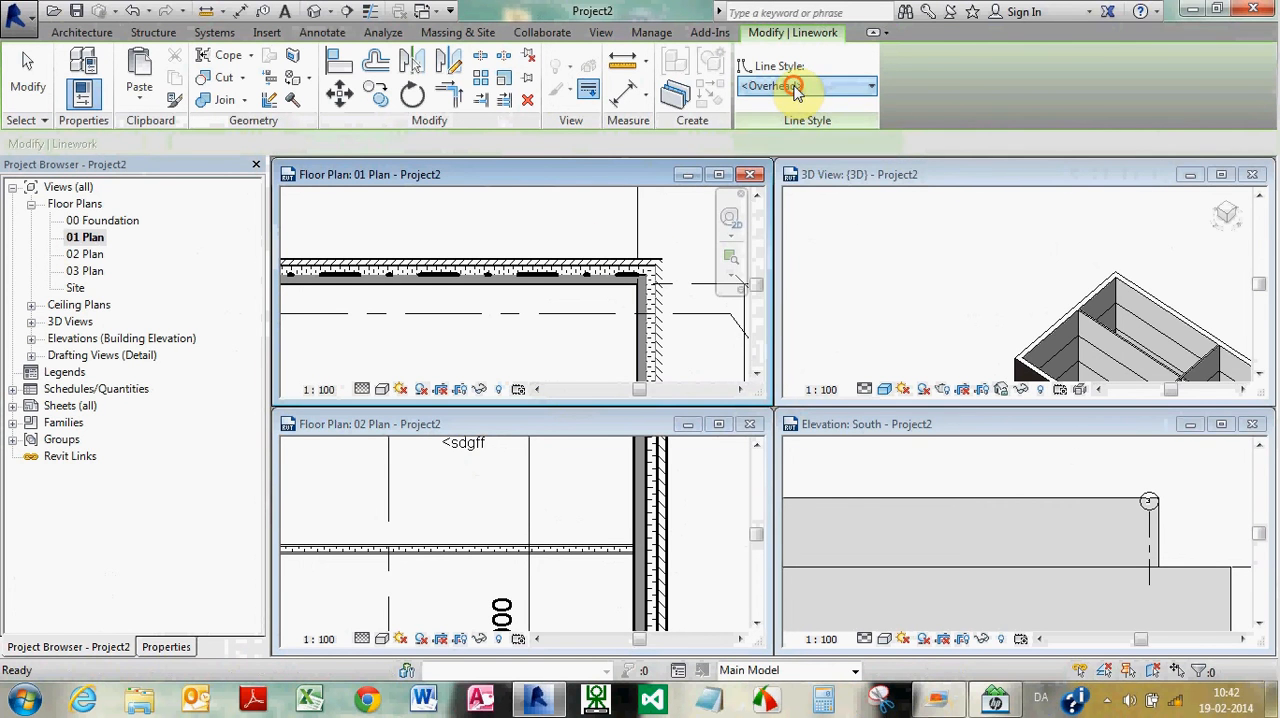
pyautogui.click(803, 86)
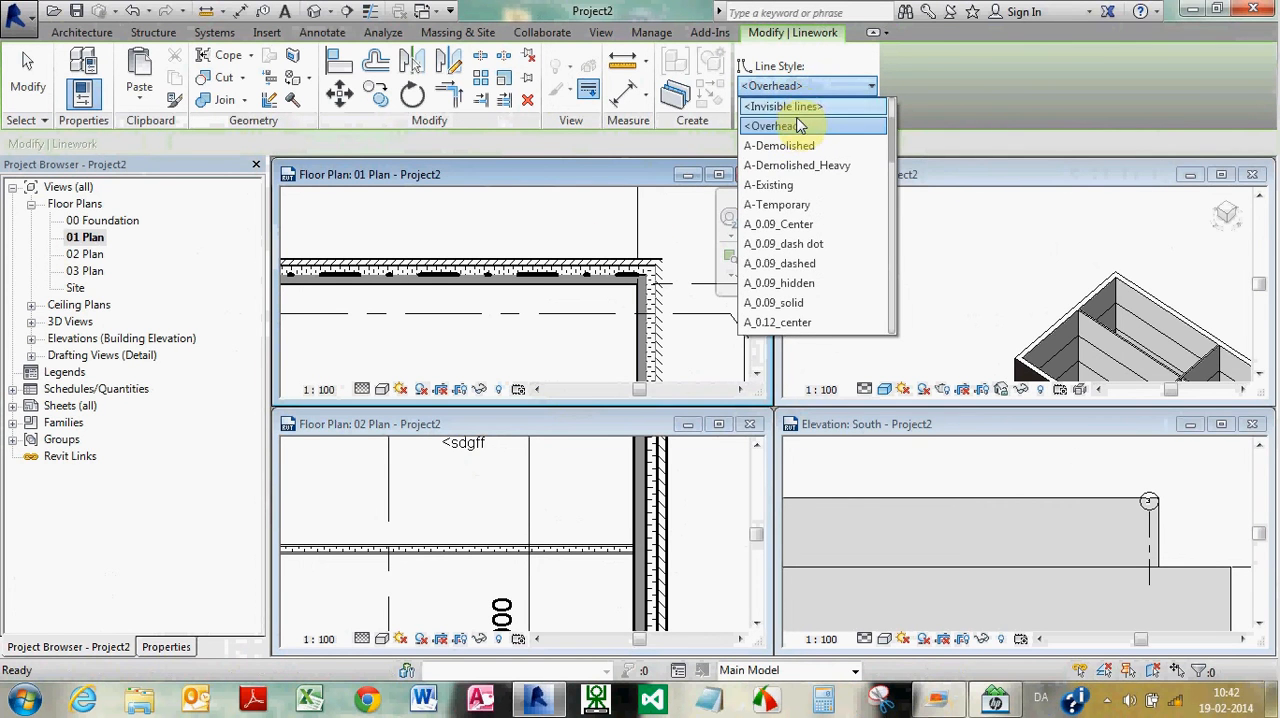
pyautogui.click(579, 258)
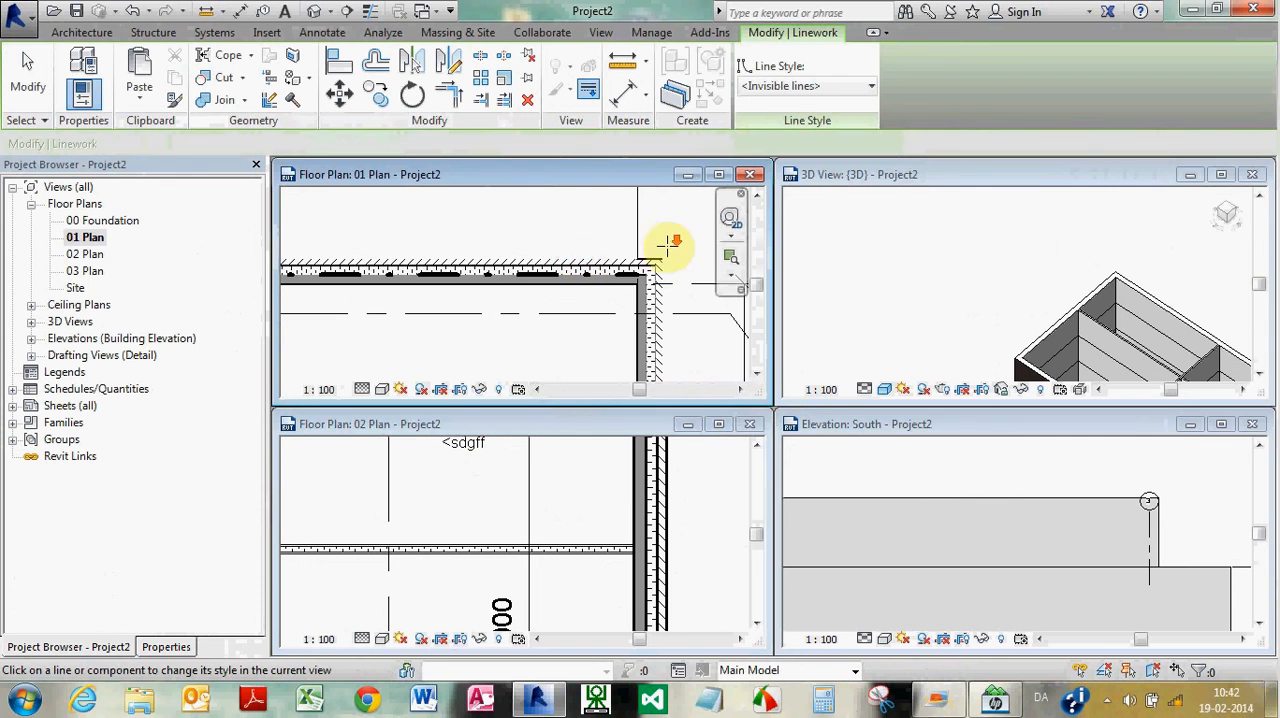
pyautogui.scroll(-3, 650, 252)
pyautogui.press('Escape')
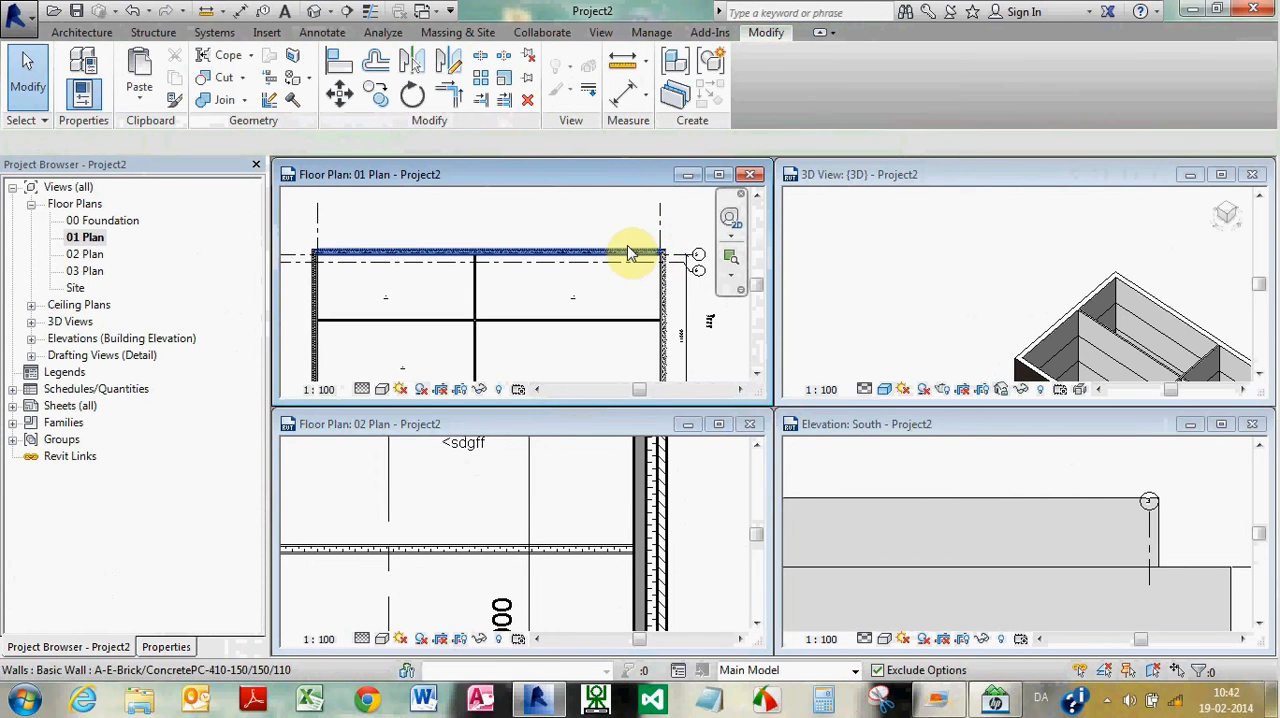
# Inspect the upper exterior wall near its right corner in 01 Plan, cycling through the selectable elements there
pyautogui.scroll(2, 650, 252)
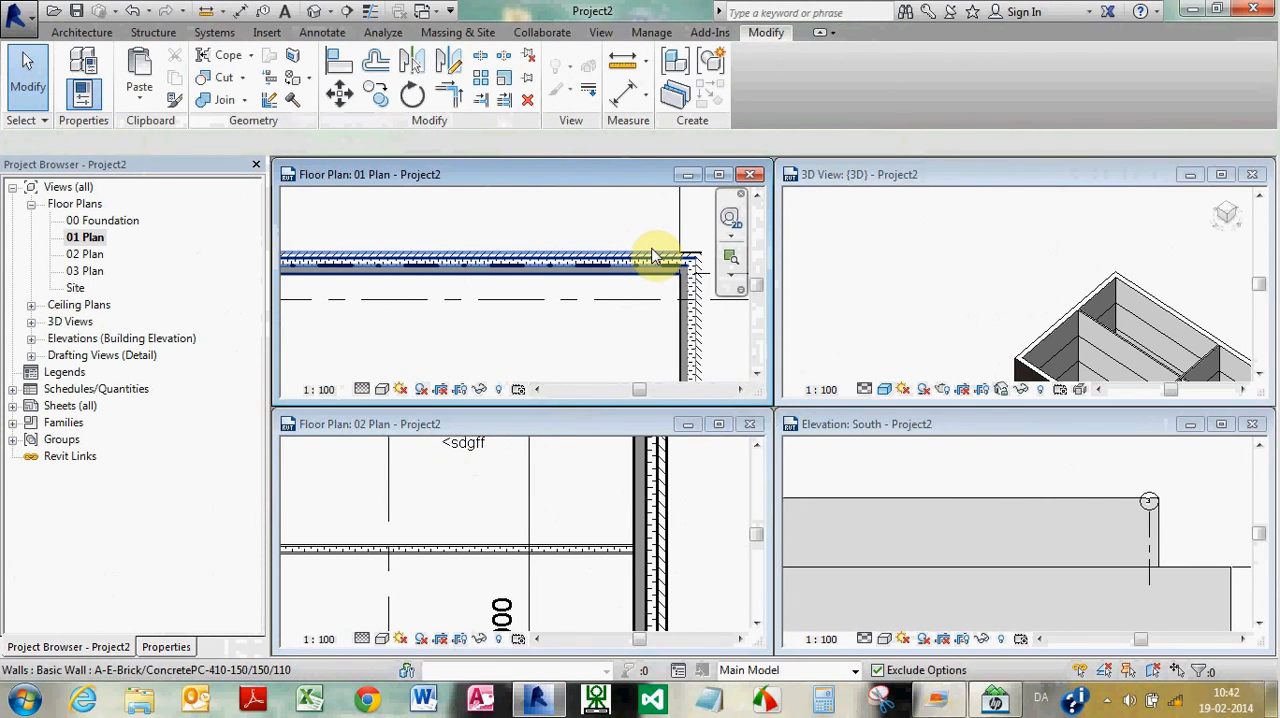
pyautogui.press('Tab')
pyautogui.press('Tab')
pyautogui.press('Tab')
pyautogui.scroll(2, 652, 258)
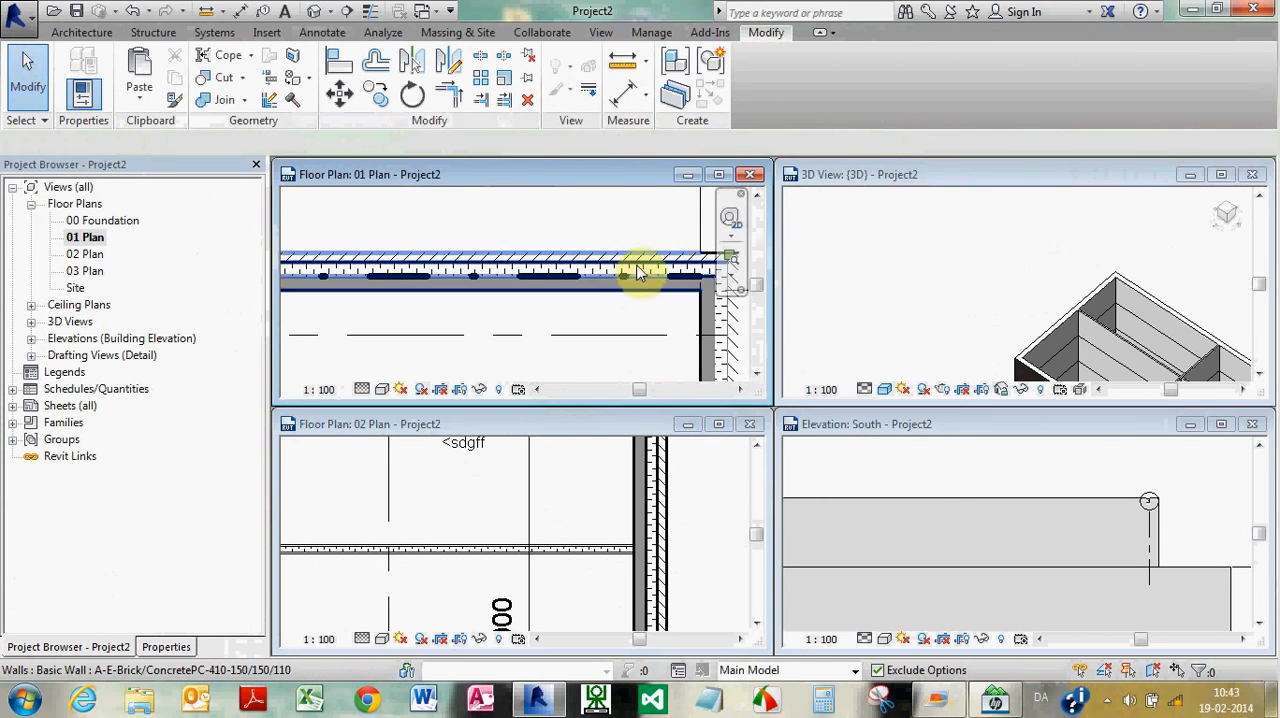
pyautogui.scroll(-1, 466, 257)
# Reset the overridden lines of the upper and right exterior walls in 01 Plan to <By Category> with Linework
pyautogui.scroll(2, 653, 248)
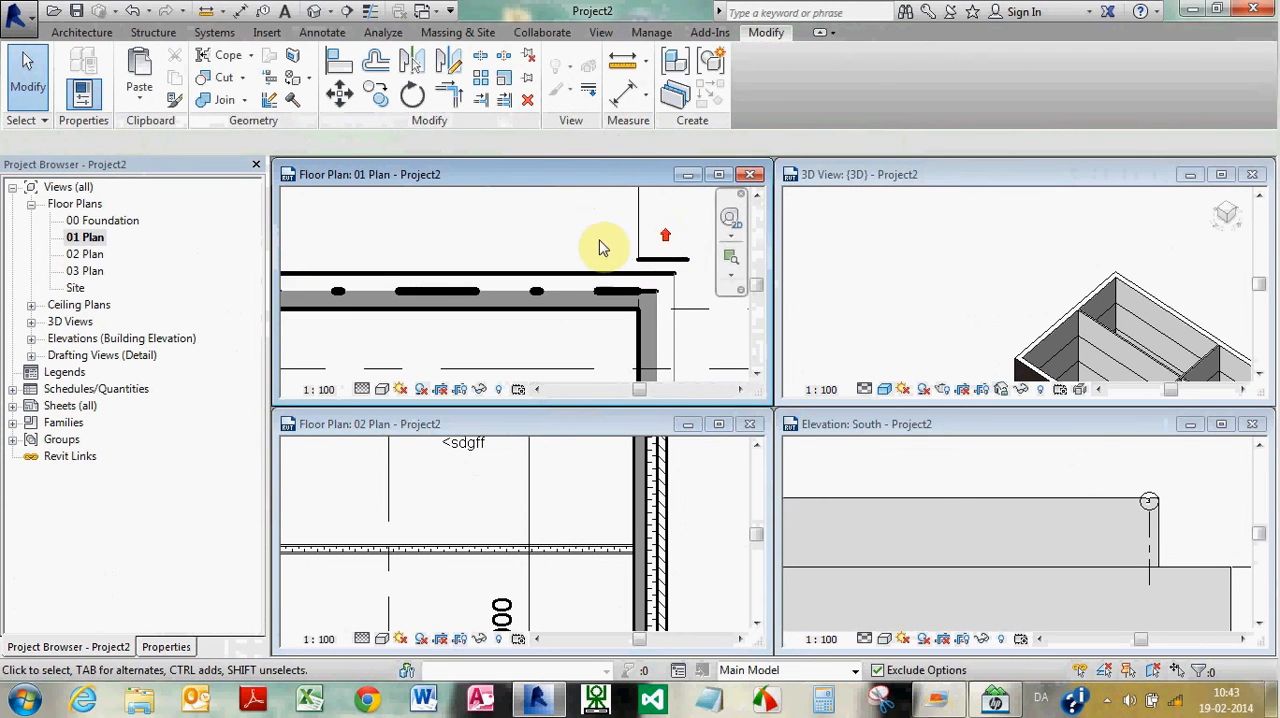
pyautogui.click(588, 92)
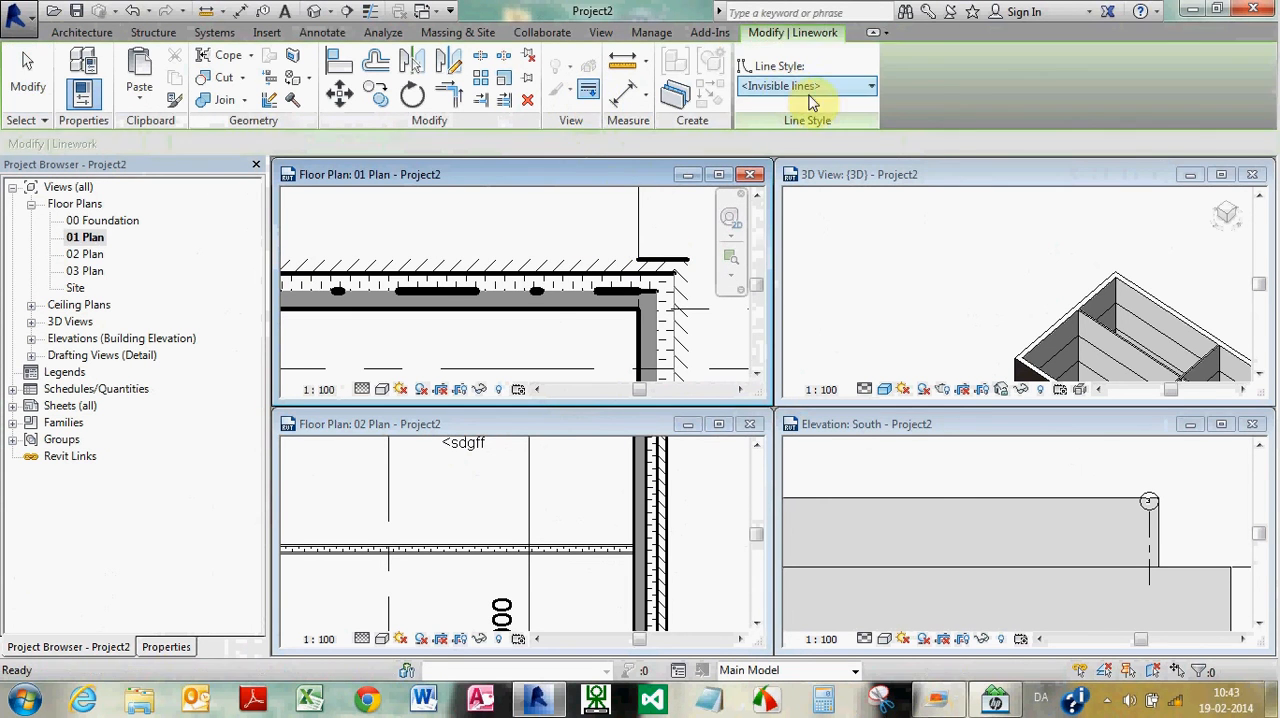
pyautogui.click(871, 87)
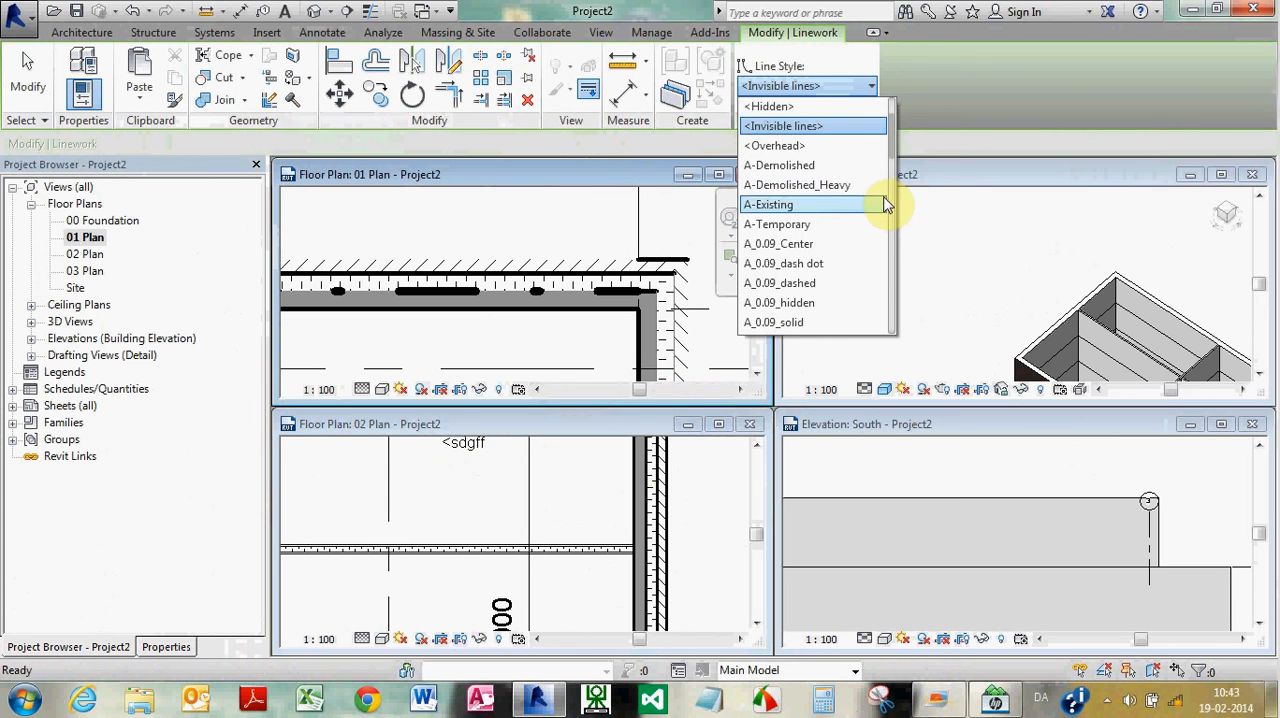
pyautogui.scroll(1, 891, 150)
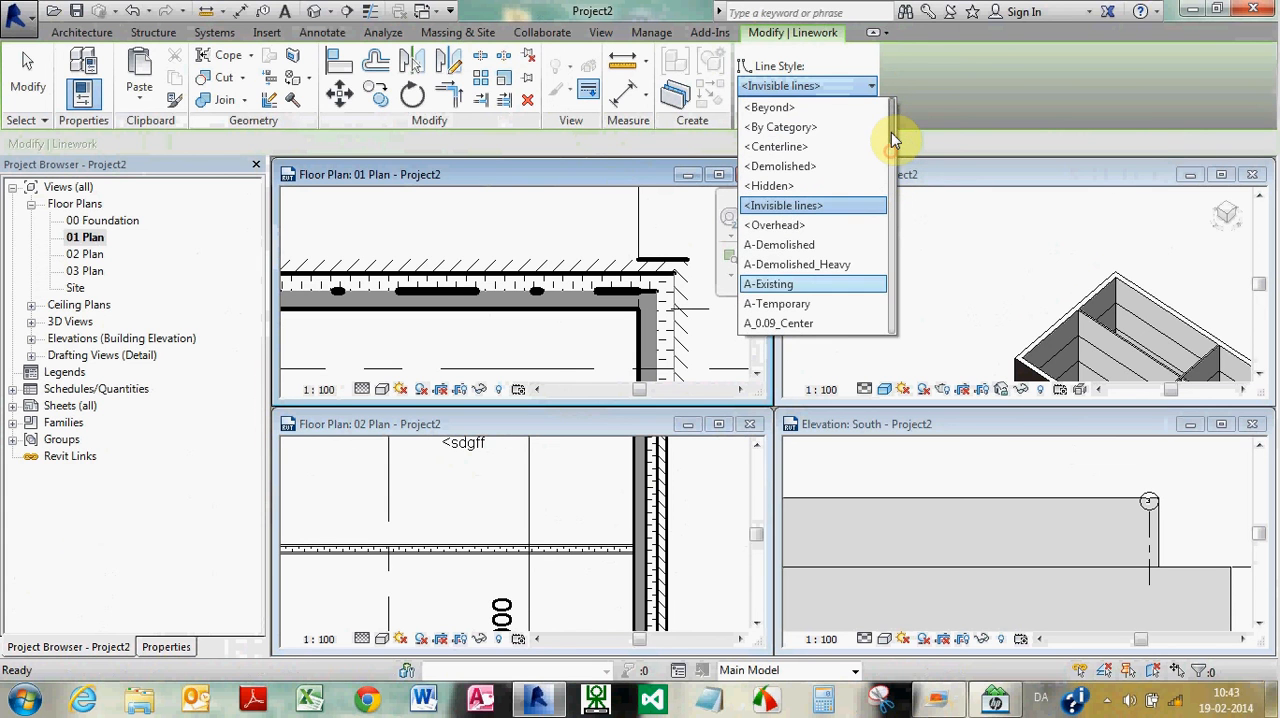
pyautogui.click(821, 128)
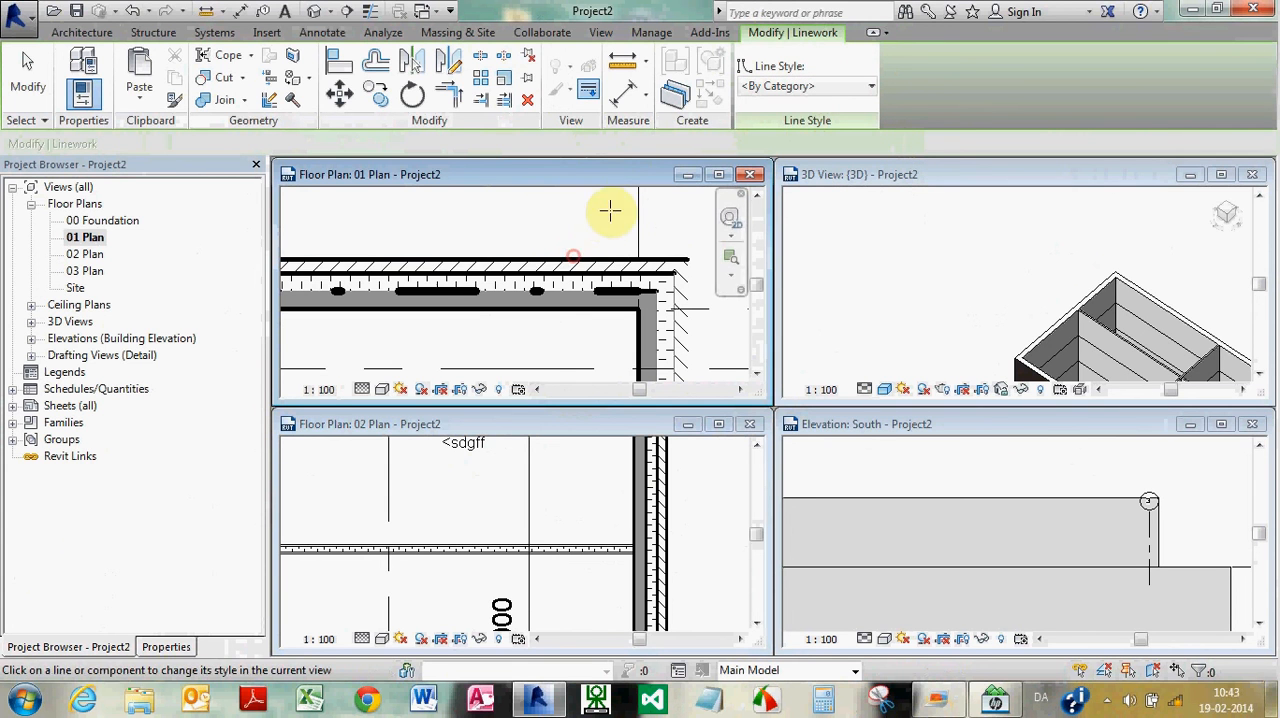
pyautogui.click(534, 288)
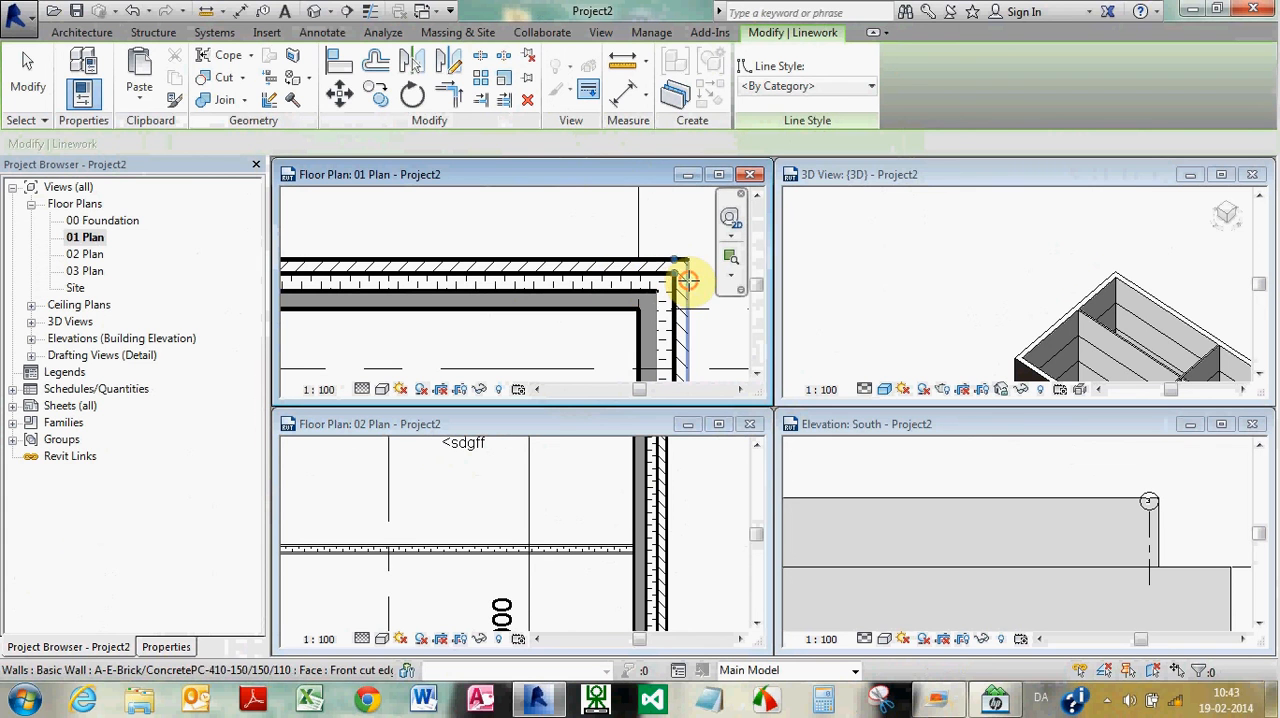
pyautogui.click(654, 314)
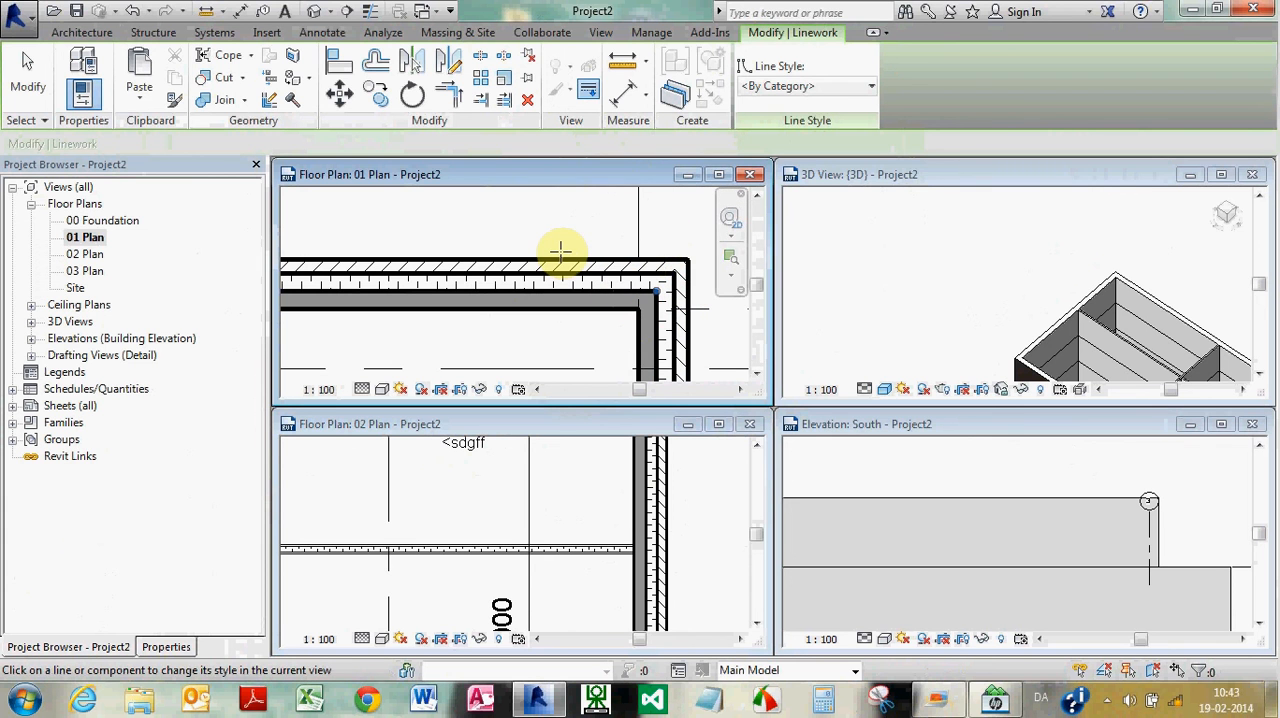
pyautogui.press('Escape')
# Maximize the 01 Plan view and frame the whole floor plan in it
pyautogui.scroll(-3, 545, 249)
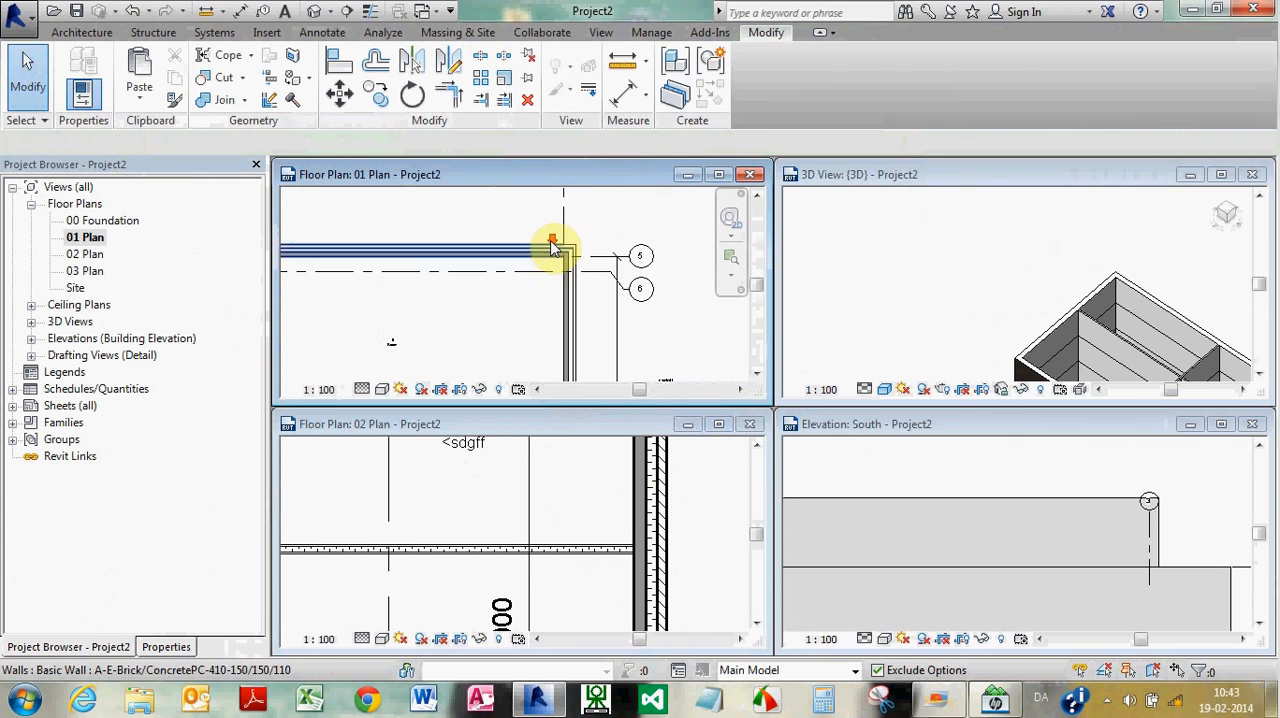
pyautogui.scroll(-3, 612, 245)
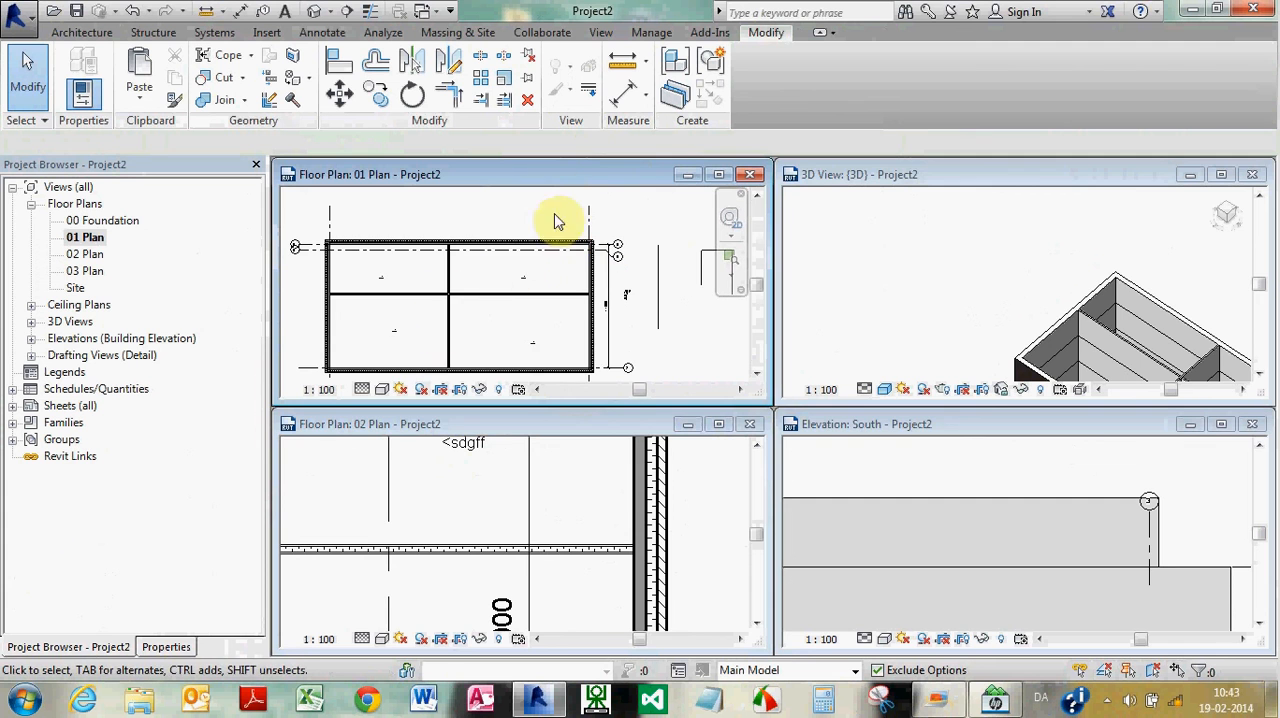
pyautogui.doubleClick(555, 180)
pyautogui.scroll(-3, 608, 257)
pyautogui.scroll(2, 451, 240)
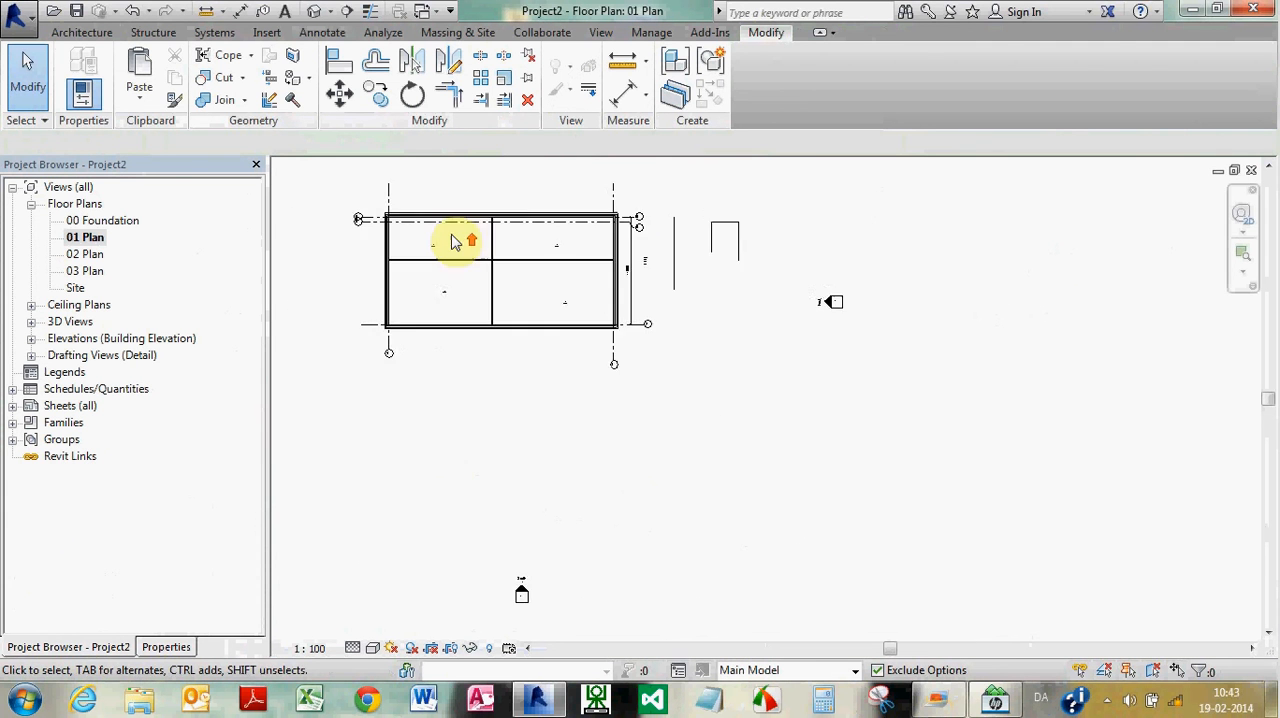
pyautogui.scroll(5, 391, 251)
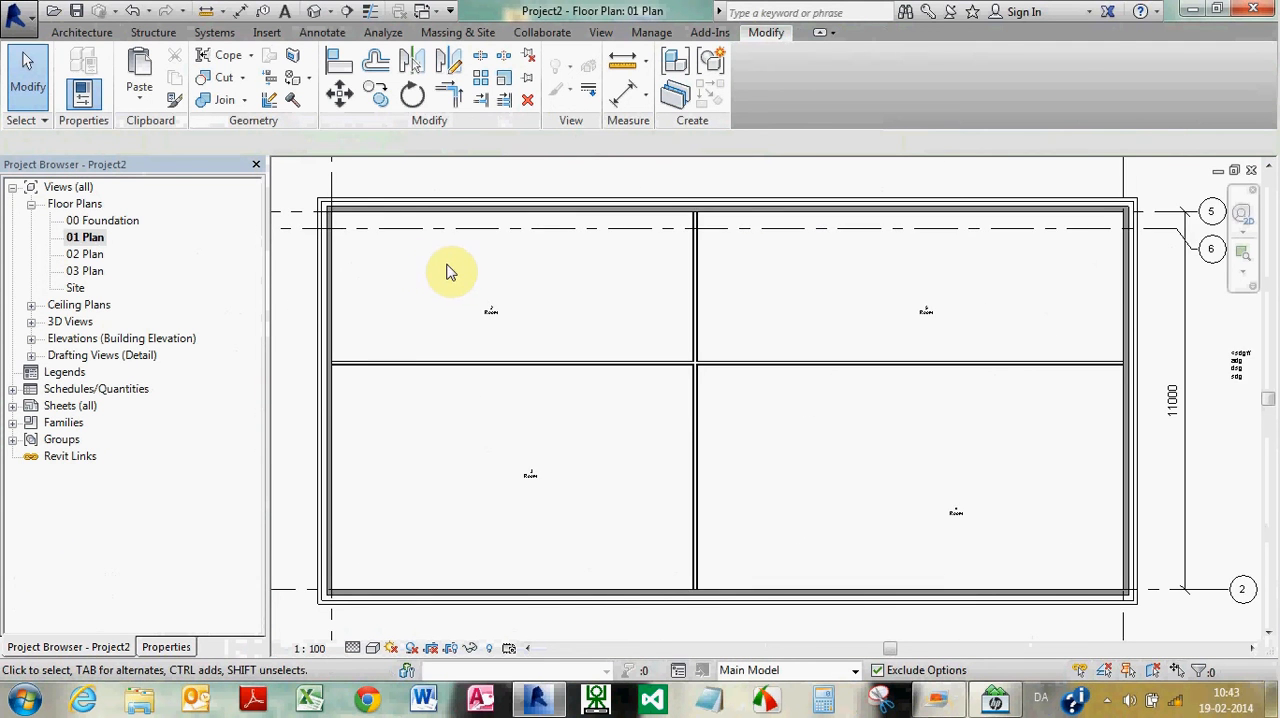